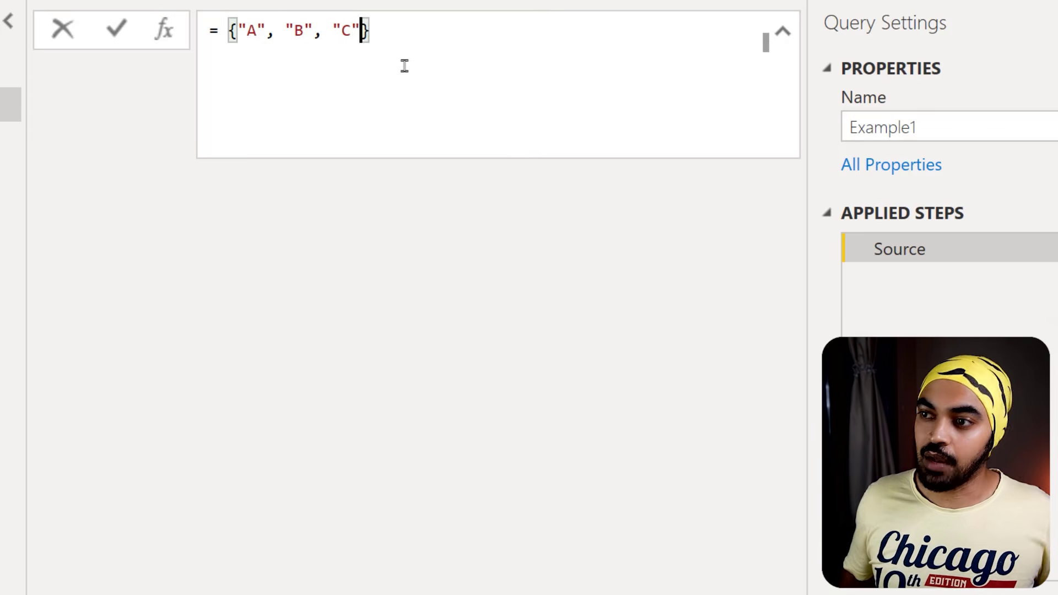
# Commit the Source step's formula as the list {"A", "B", "C"}.
pyautogui.press('Return')
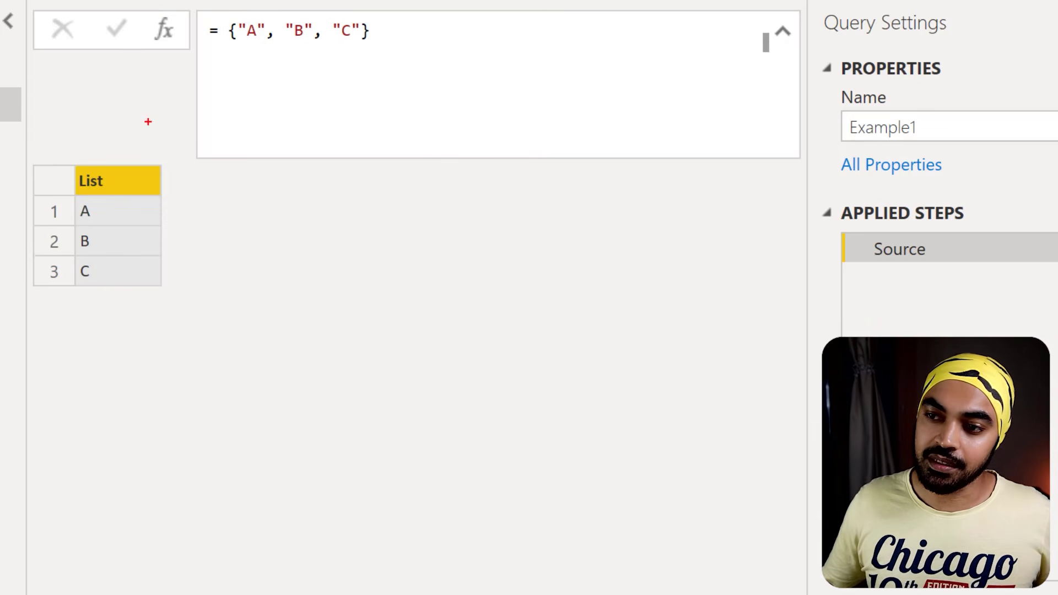
pyautogui.moveTo(40, 139); pyautogui.dragTo(178, 339)
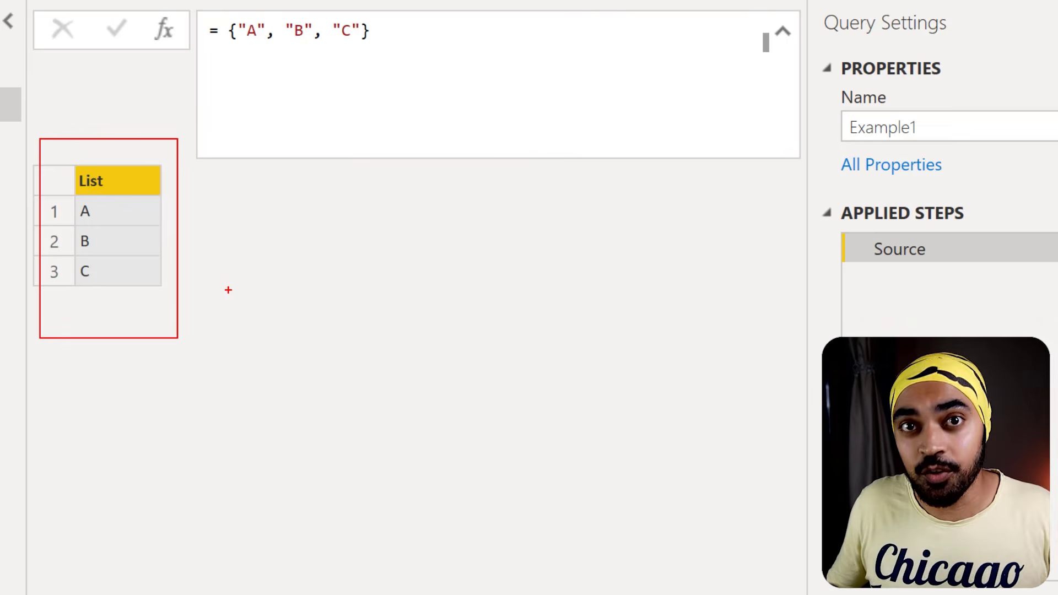
pyautogui.moveTo(263, 315)
pyautogui.mouseDown()
pyautogui.moveTo(277, 257)
pyautogui.moveTo(289, 309)
pyautogui.moveTo(290, 291)
pyautogui.moveTo(325, 303)
pyautogui.mouseUp()
pyautogui.moveTo(328, 265); pyautogui.dragTo(319, 303)
pyautogui.moveTo(405, 267)
pyautogui.mouseDown()
pyautogui.moveTo(375, 293)
pyautogui.moveTo(412, 300)
pyautogui.mouseUp()
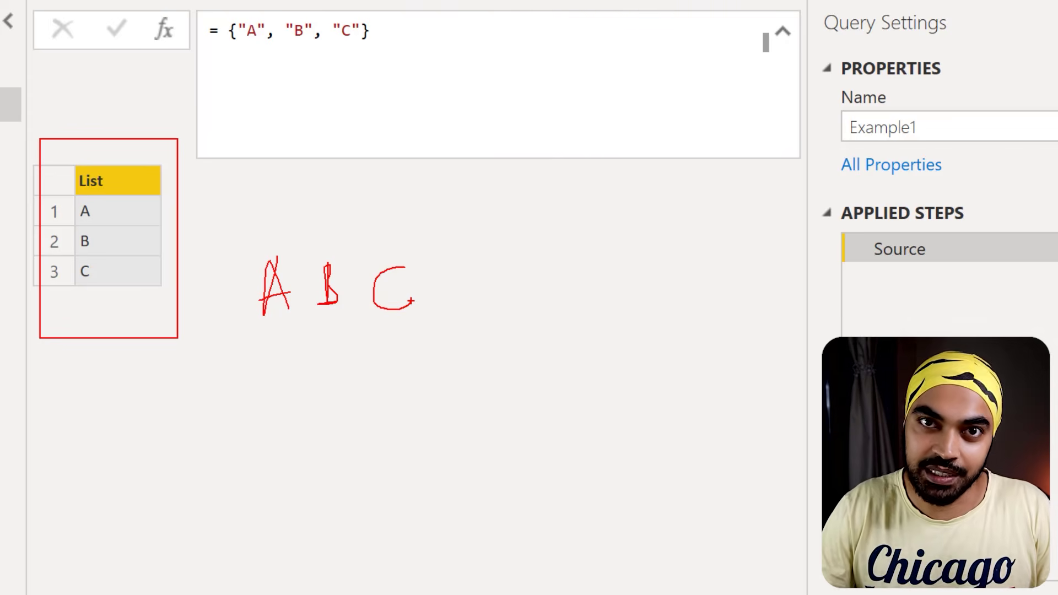
# Add a custom step after Source whose formula calls List.Accumulate with Source as its list argument.
pyautogui.click(164, 34)
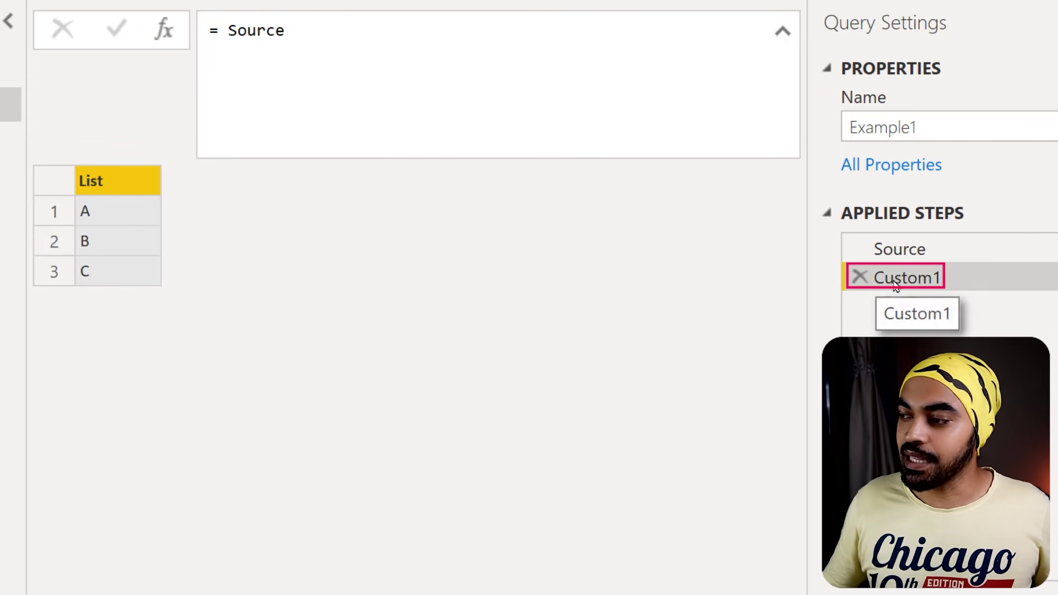
pyautogui.moveTo(226, 34); pyautogui.dragTo(381, 36)
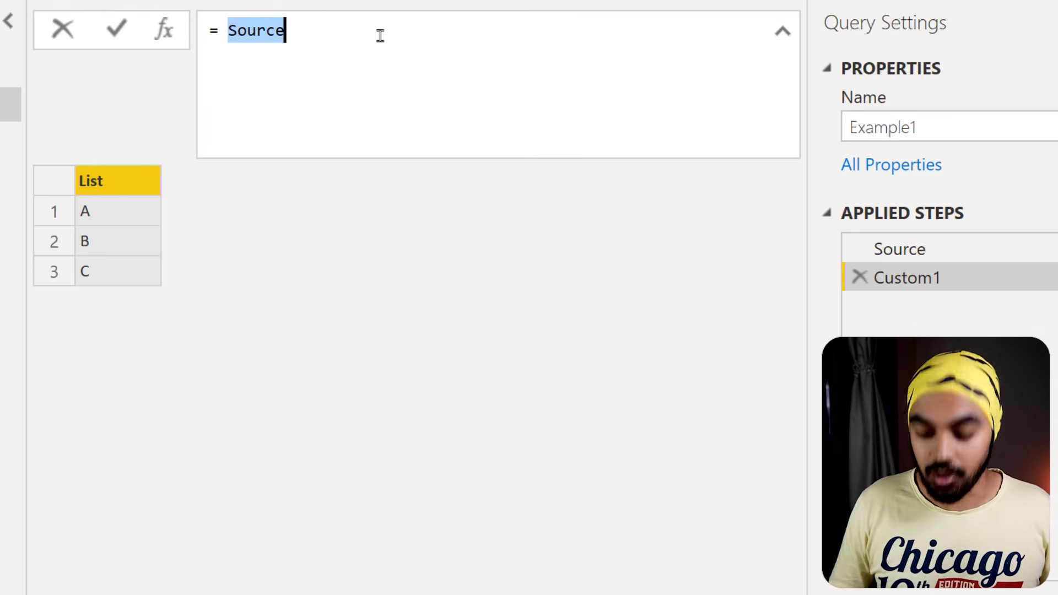
pyautogui.write('List.')
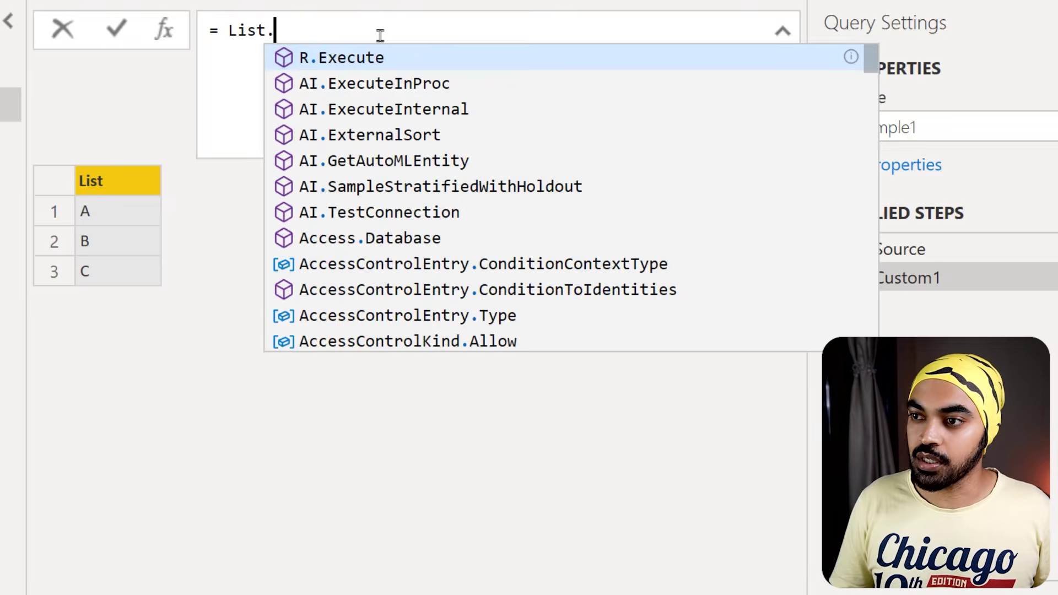
pyautogui.write('Acc')
pyautogui.press('Tab')
pyautogui.write('(')
pyautogui.press('Return')
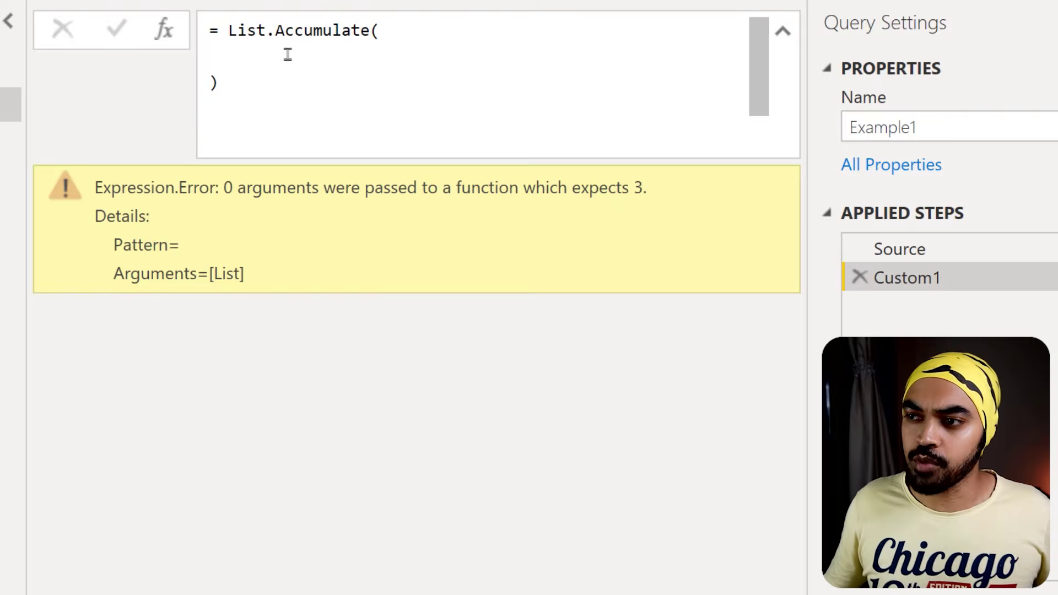
pyautogui.write('Source,')
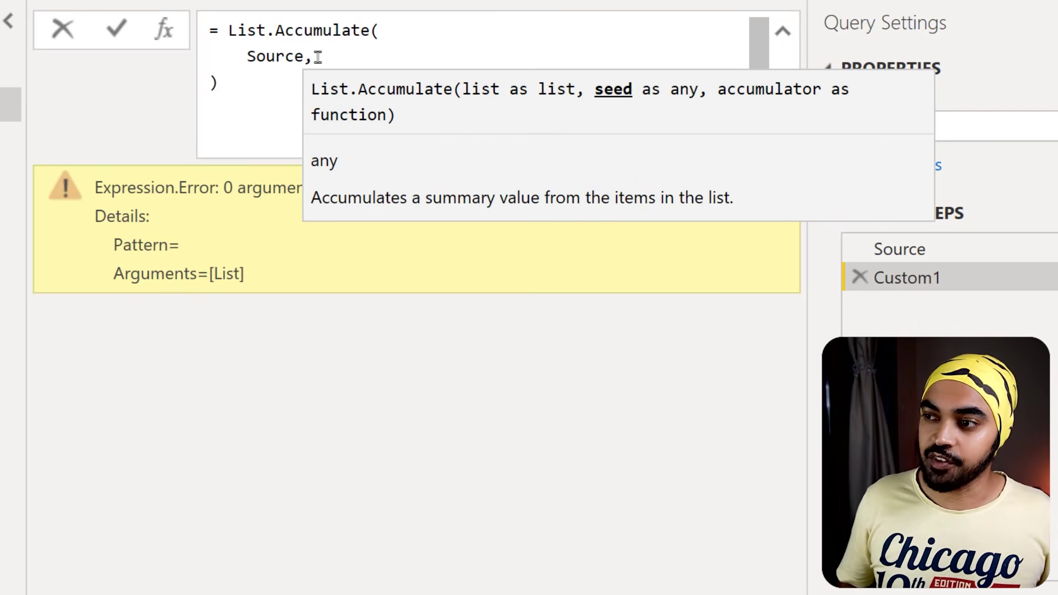
pyautogui.press('Return')
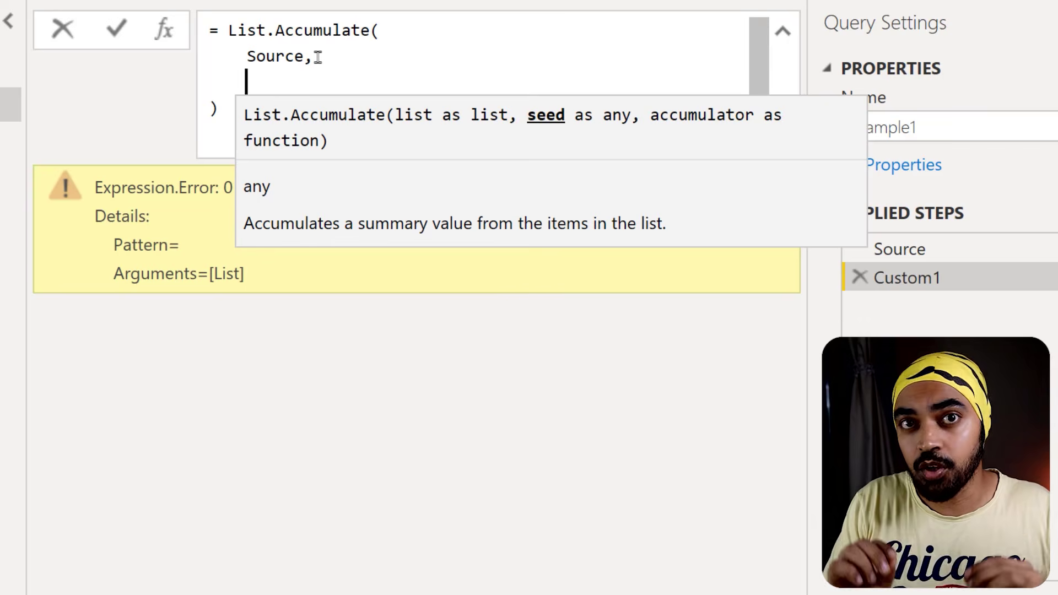
pyautogui.moveTo(531, 96); pyautogui.dragTo(623, 145)
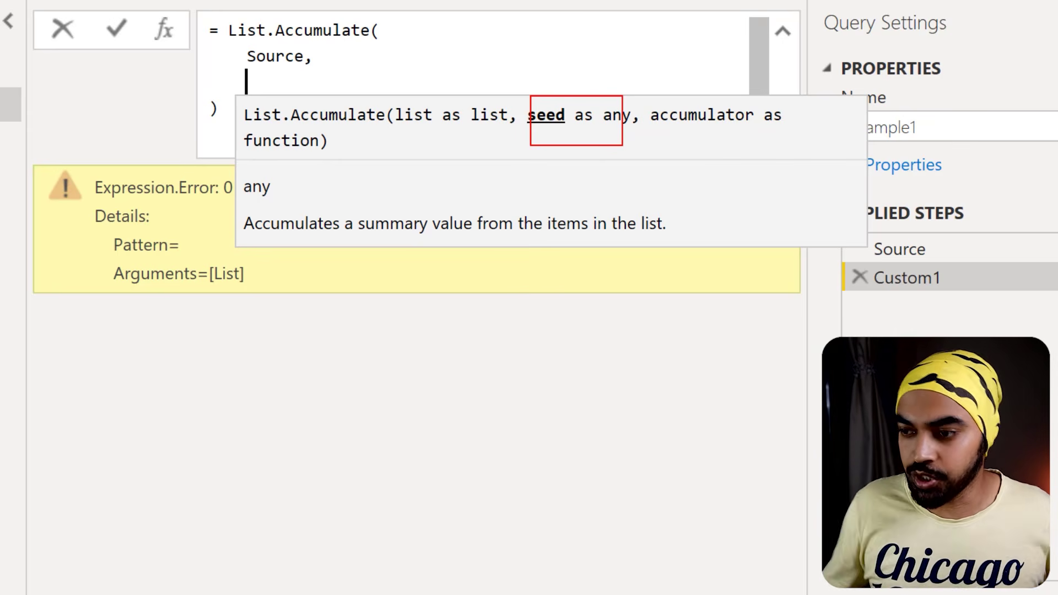
pyautogui.moveTo(208, 341); pyautogui.dragTo(205, 379)
pyautogui.moveTo(207, 340)
pyautogui.mouseDown()
pyautogui.moveTo(226, 370)
pyautogui.moveTo(269, 350)
pyautogui.moveTo(257, 366)
pyautogui.mouseUp()
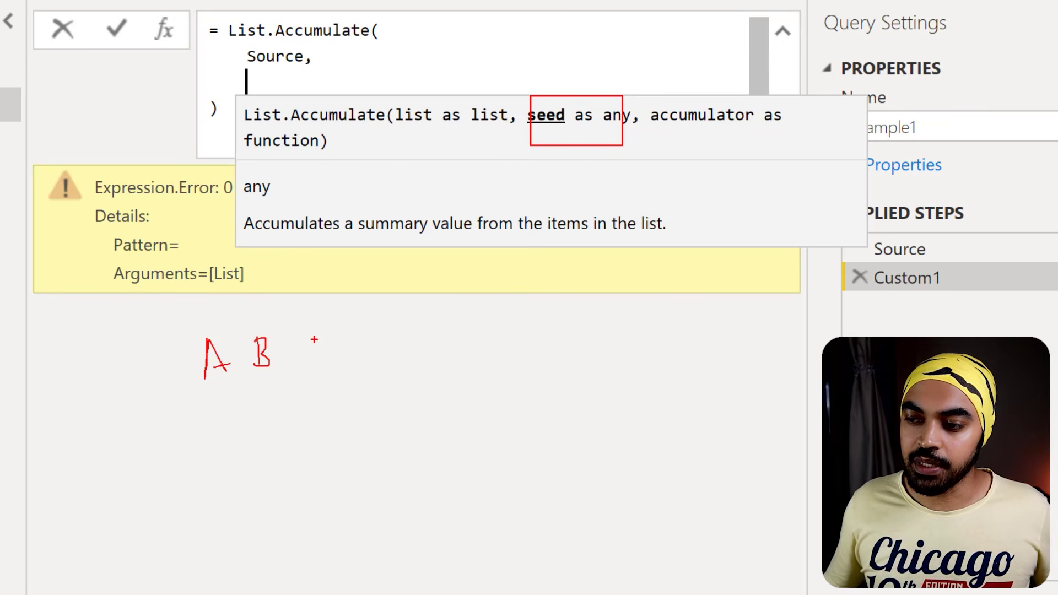
pyautogui.moveTo(315, 338)
pyautogui.mouseDown()
pyautogui.moveTo(298, 365)
pyautogui.moveTo(323, 364)
pyautogui.mouseUp()
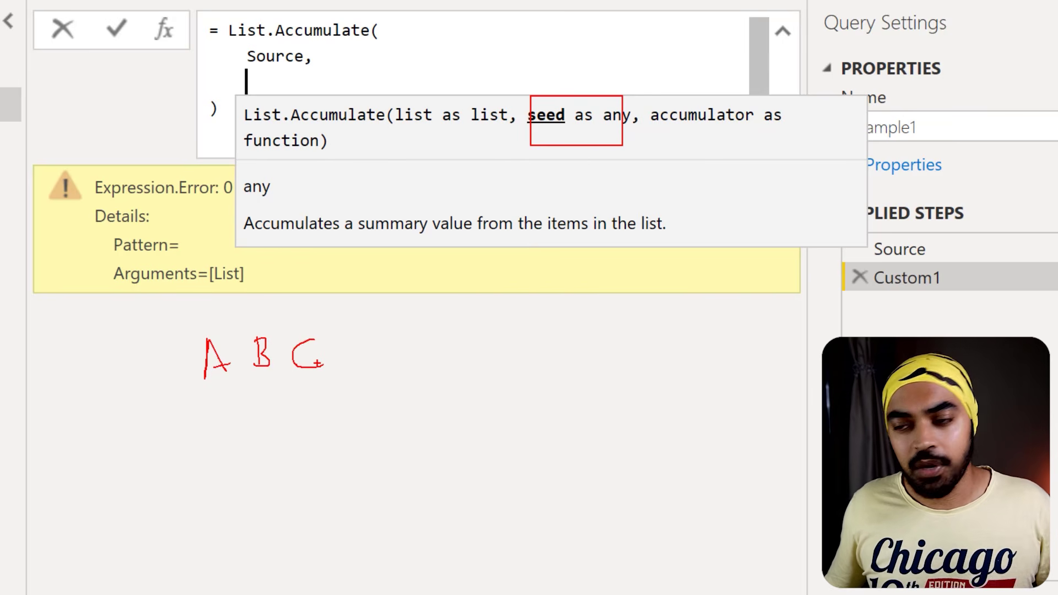
pyautogui.moveTo(196, 329)
pyautogui.mouseDown()
pyautogui.moveTo(231, 375)
pyautogui.moveTo(345, 389)
pyautogui.mouseUp()
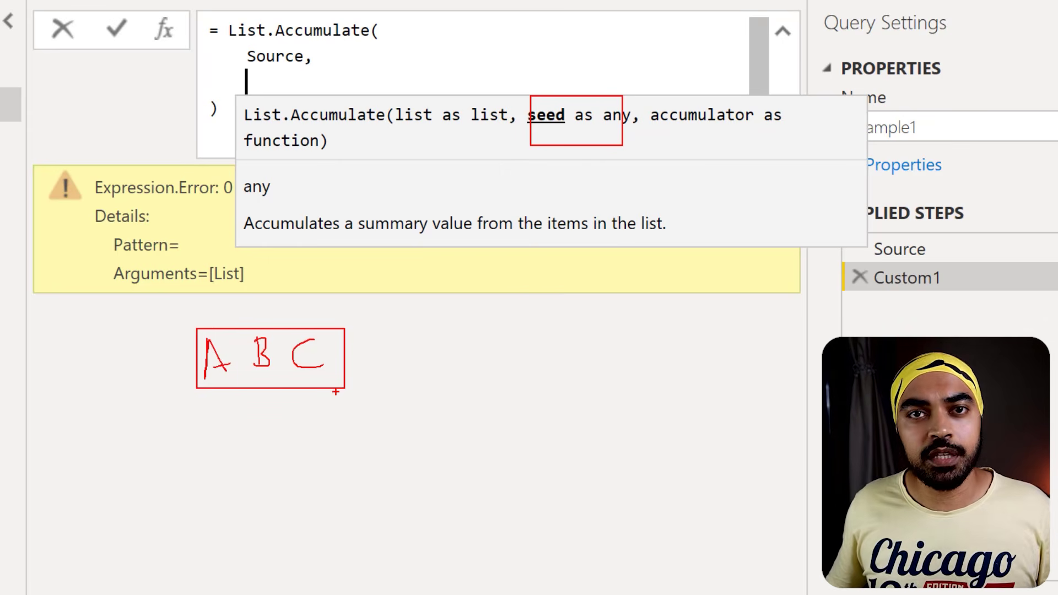
pyautogui.moveTo(175, 332)
pyautogui.mouseDown()
pyautogui.moveTo(172, 362)
pyautogui.moveTo(181, 347)
pyautogui.mouseUp()
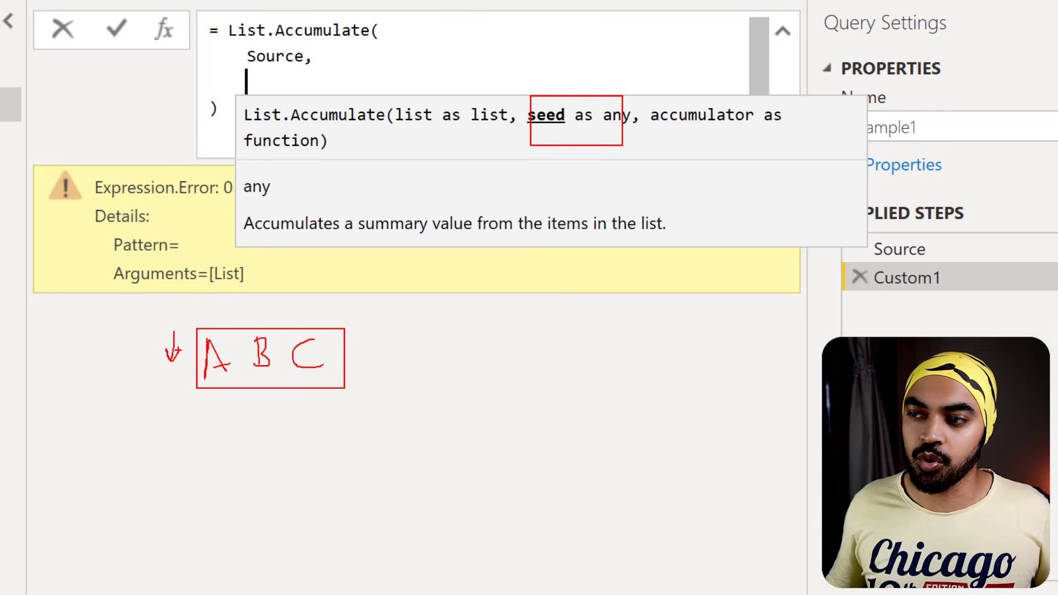
pyautogui.press('Escape')
# Enter an empty text string "" as the seed argument of List.Accumulate, on its own line below Source.
pyautogui.click(272, 88)
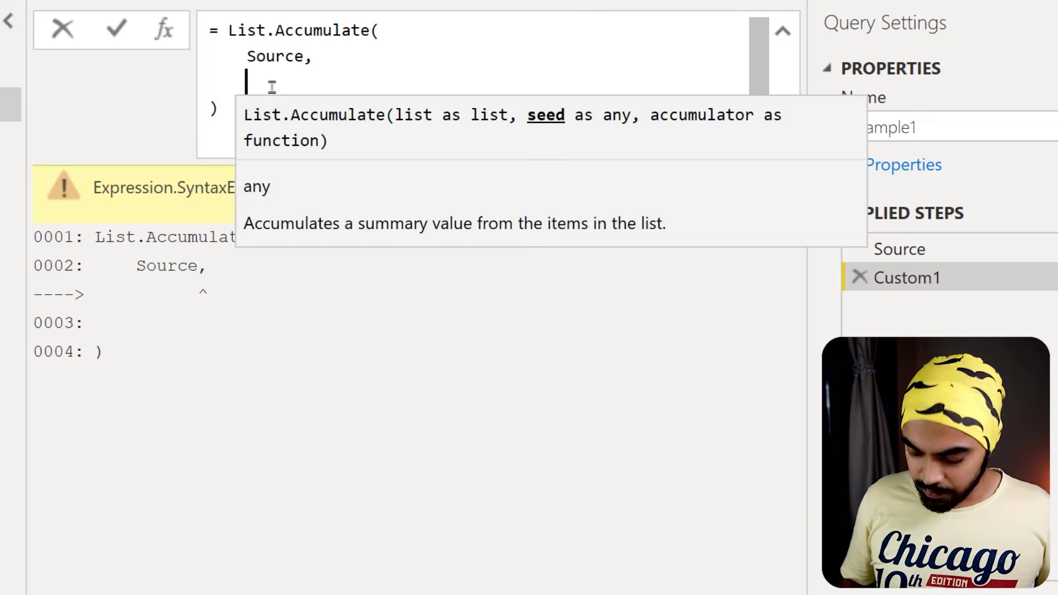
pyautogui.write('"",')
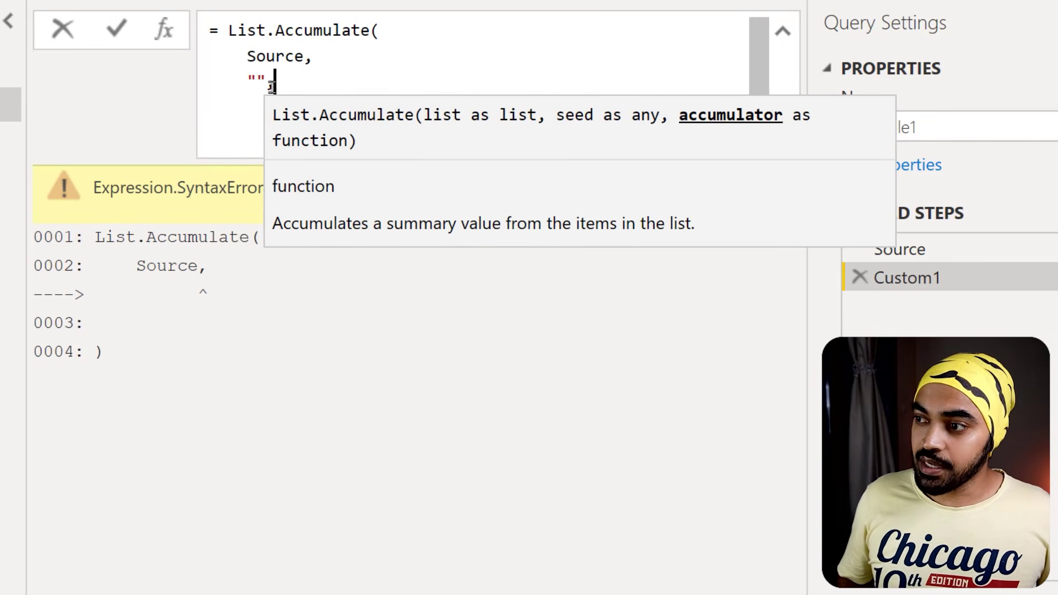
pyautogui.press('Return')
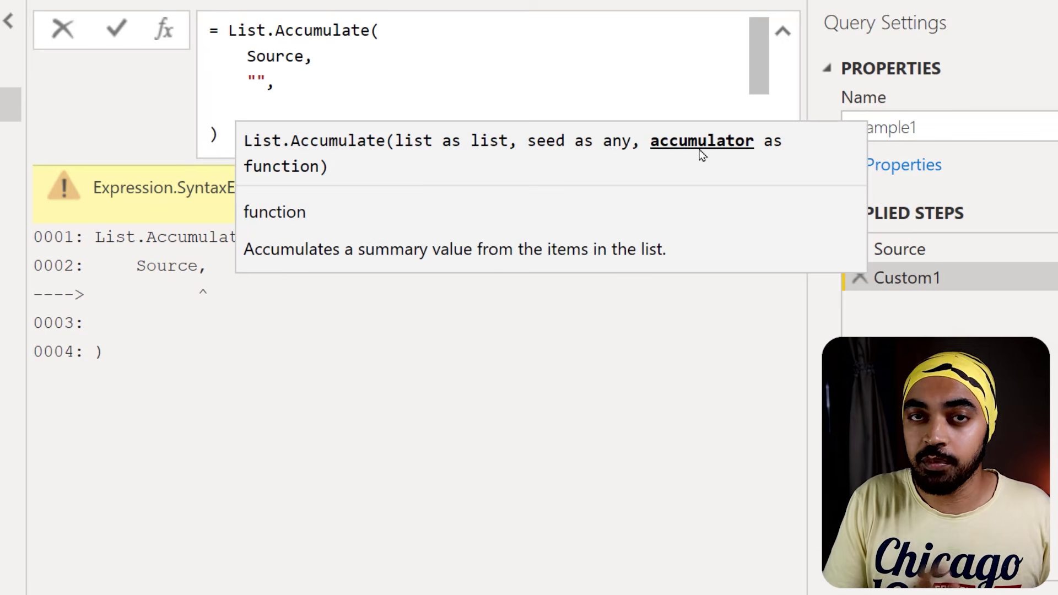
# Start the accumulator function argument with the parameter list (state, current).
pyautogui.write('(sat')
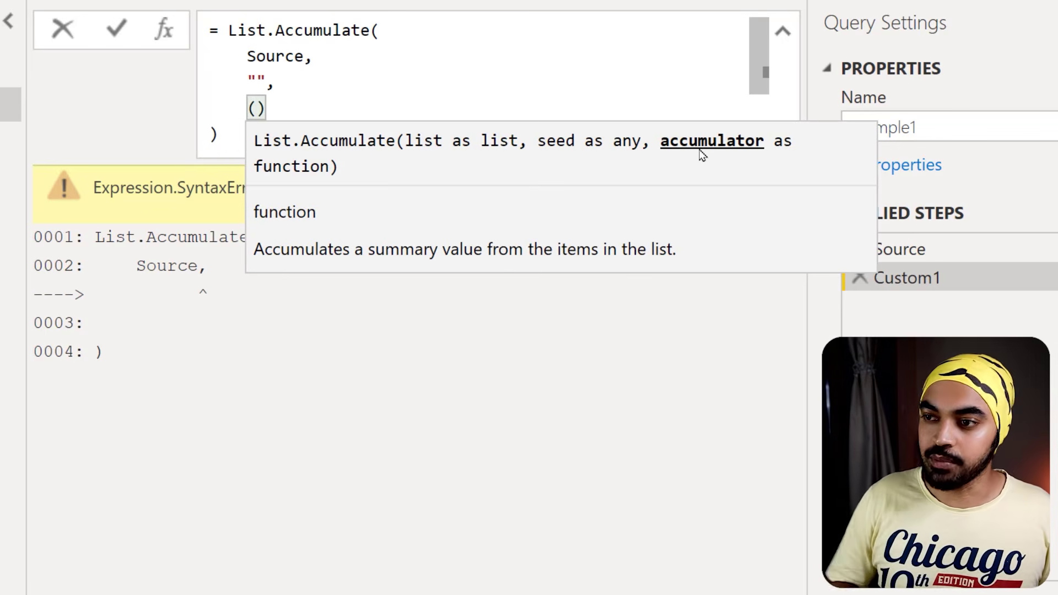
pyautogui.press('BackSpace')
pyautogui.press('BackSpace')
pyautogui.write('tate, cu')
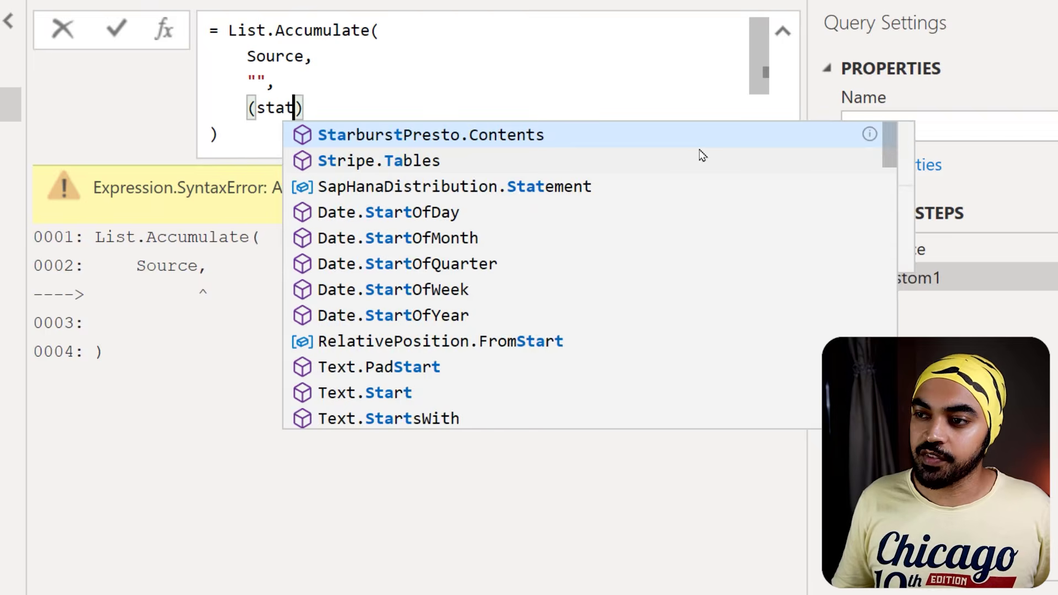
pyautogui.write('rrent')
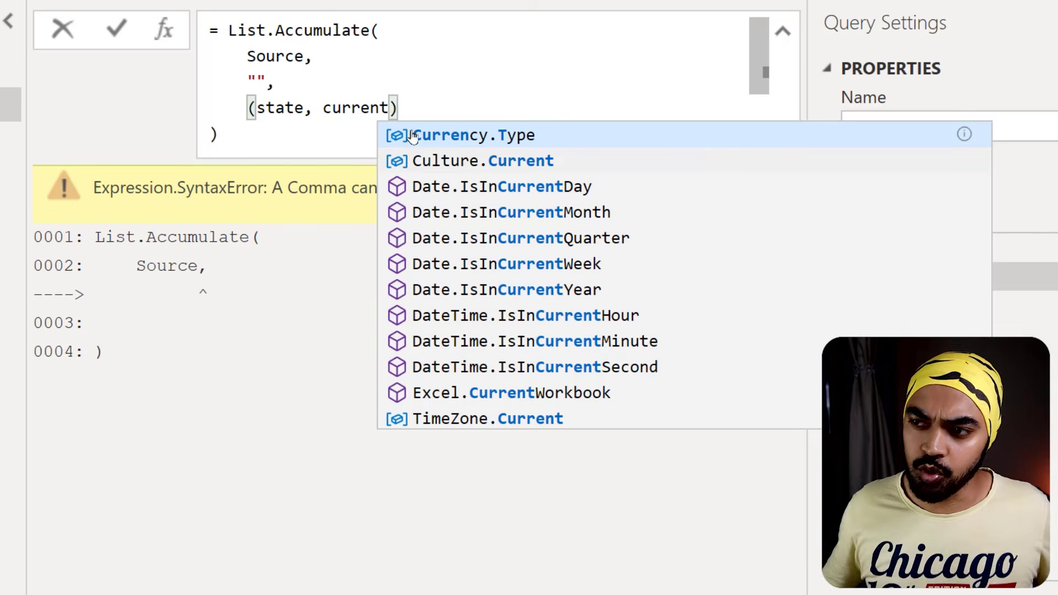
pyautogui.doubleClick(270, 106)
pyautogui.doubleClick(368, 105)
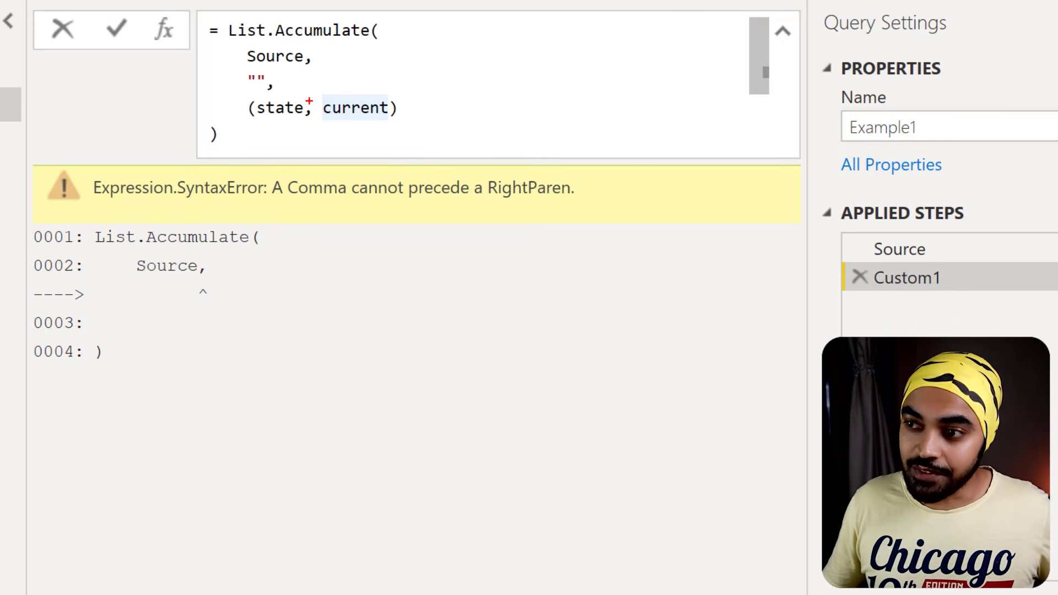
pyautogui.moveTo(309, 101)
pyautogui.mouseDown()
pyautogui.moveTo(260, 97)
pyautogui.moveTo(247, 121)
pyautogui.moveTo(306, 114)
pyautogui.moveTo(306, 104)
pyautogui.mouseUp()
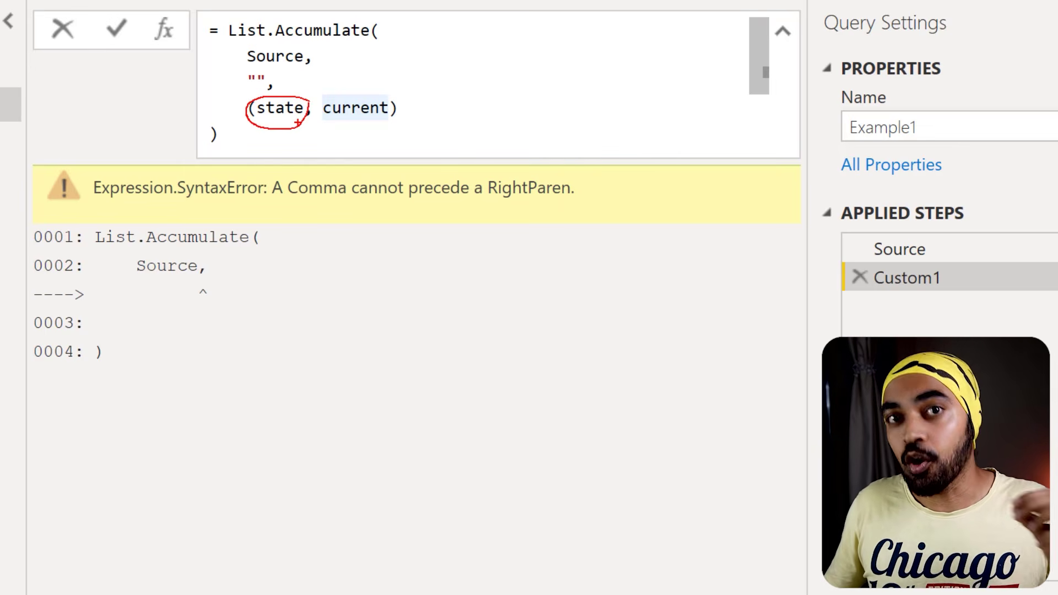
pyautogui.moveTo(384, 99)
pyautogui.mouseDown()
pyautogui.moveTo(356, 90)
pyautogui.moveTo(319, 113)
pyautogui.moveTo(385, 119)
pyautogui.moveTo(387, 98)
pyautogui.mouseUp()
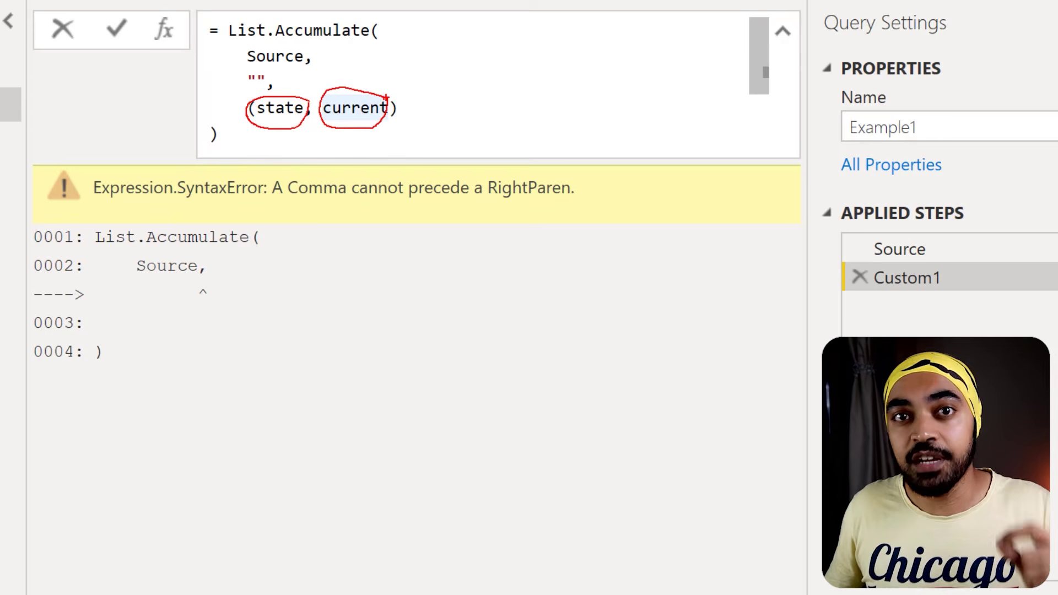
pyautogui.moveTo(287, 49); pyautogui.dragTo(302, 42)
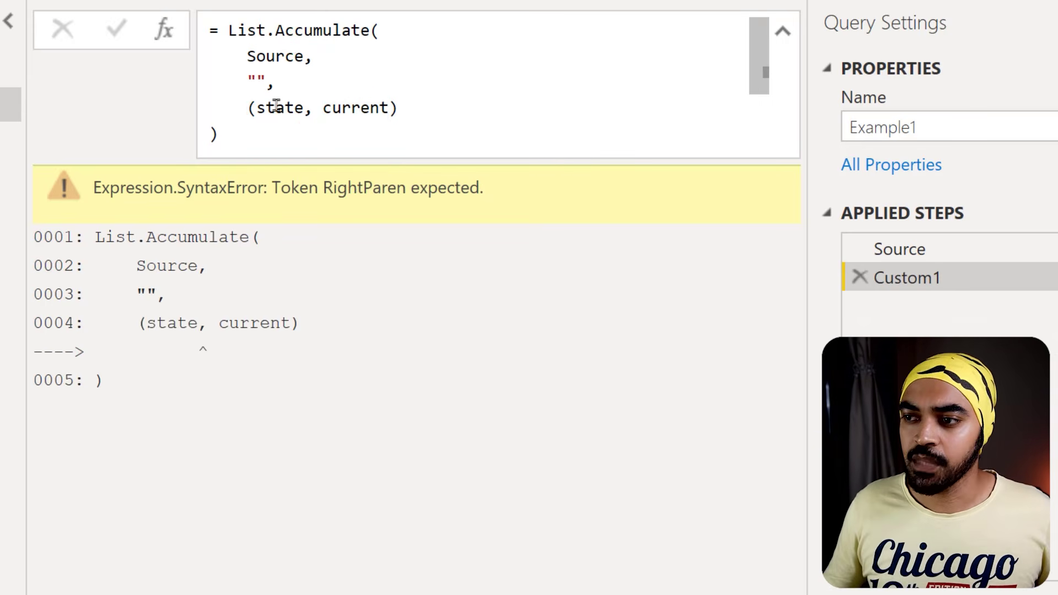
# Append => after the (state, current) parameters and commit the List.Accumulate formula.
pyautogui.click(267, 108)
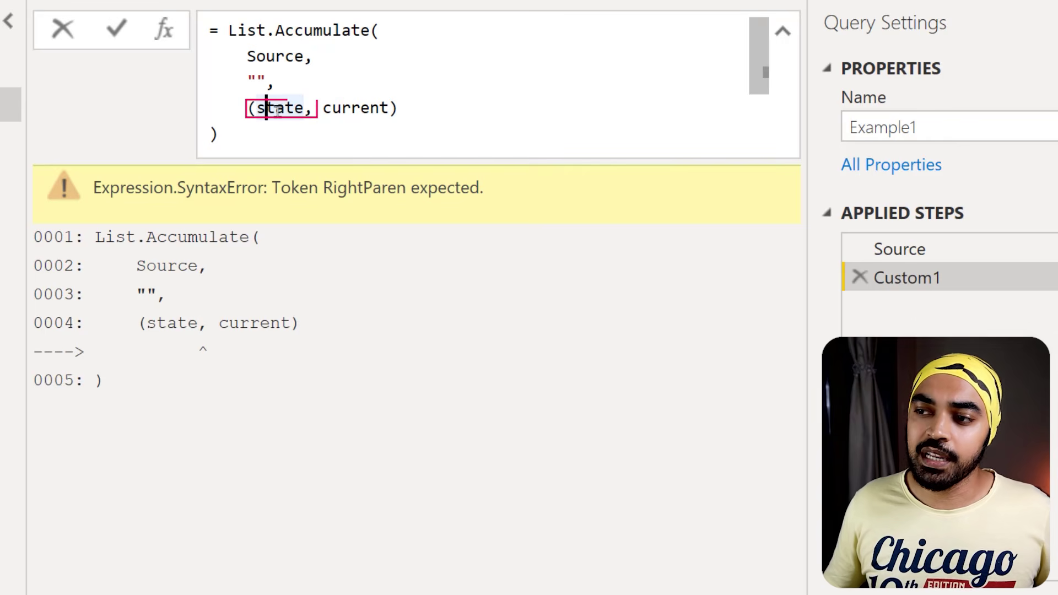
pyautogui.click(408, 108)
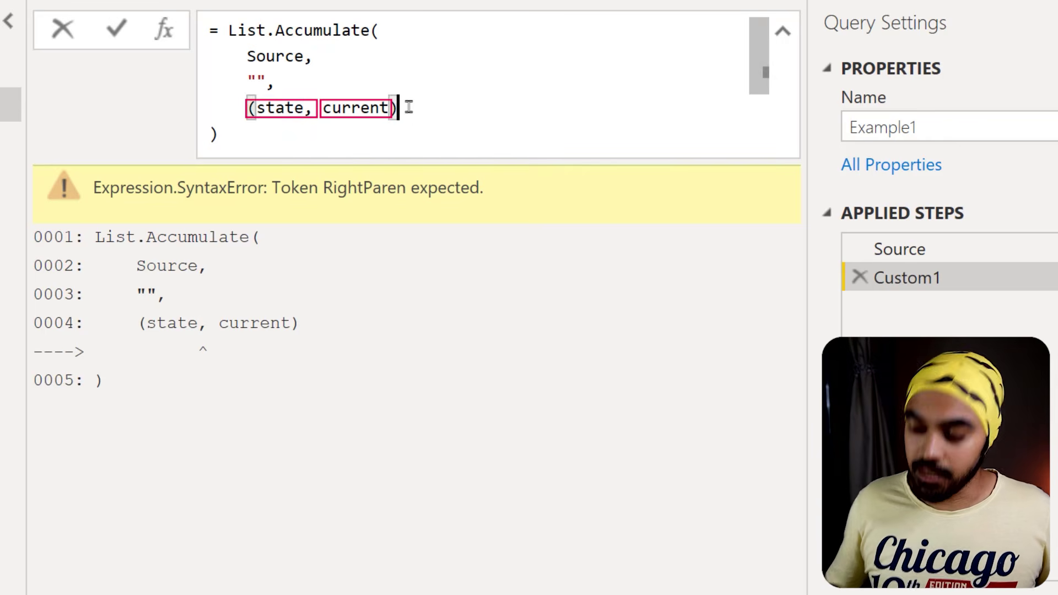
pyautogui.write('=>')
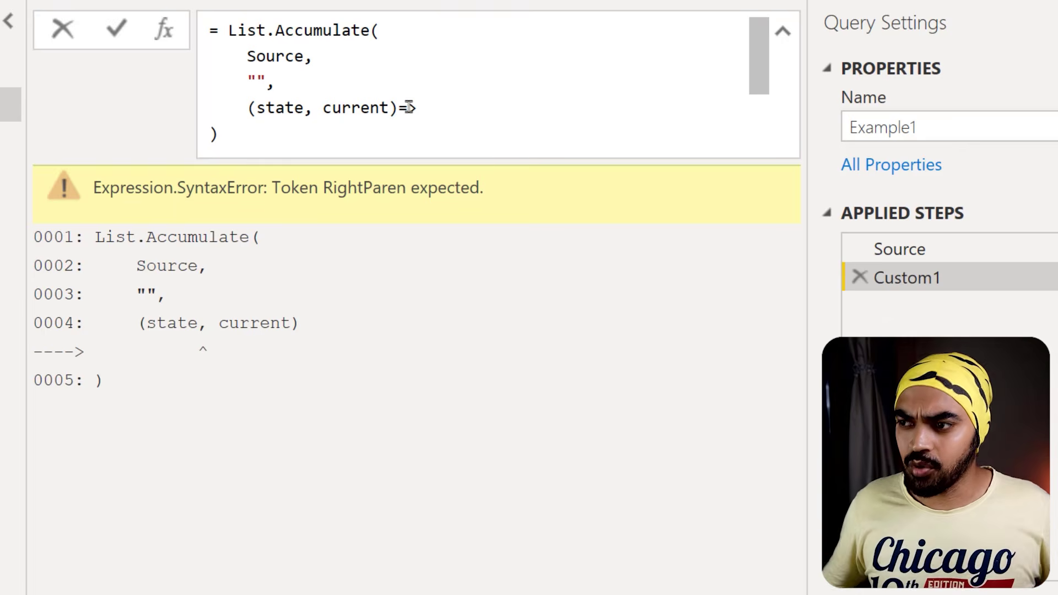
pyautogui.press('Return')
pyautogui.hotkey('ctrl', '2')
pyautogui.moveTo(401, 269); pyautogui.dragTo(471, 401)
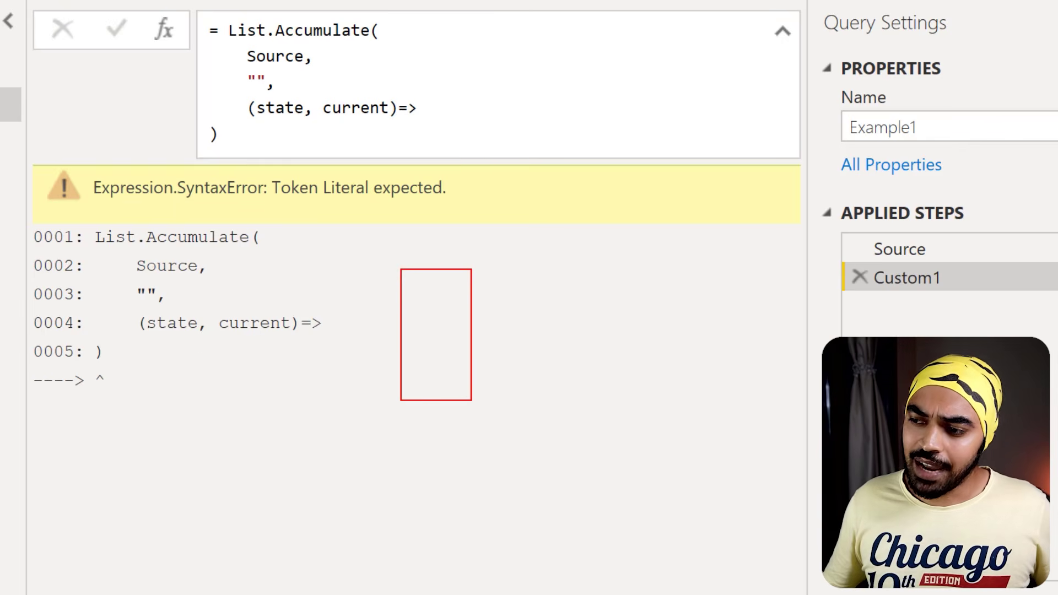
pyautogui.moveTo(431, 283); pyautogui.dragTo(437, 304)
pyautogui.moveTo(422, 301)
pyautogui.mouseDown()
pyautogui.moveTo(434, 298)
pyautogui.moveTo(429, 340)
pyautogui.moveTo(436, 331)
pyautogui.moveTo(453, 382)
pyautogui.mouseUp()
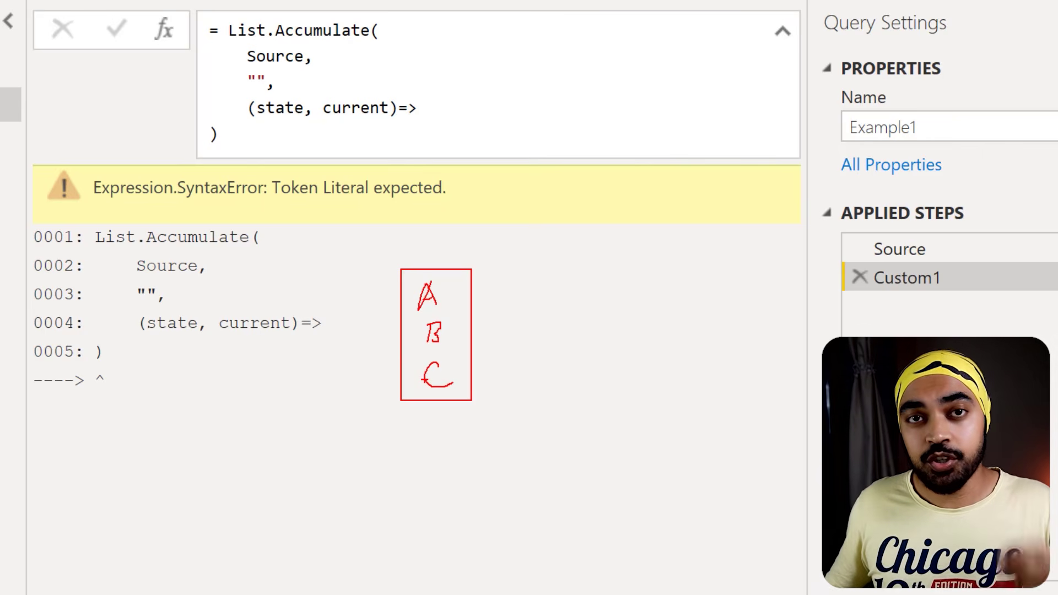
pyautogui.moveTo(220, 49); pyautogui.dragTo(236, 40)
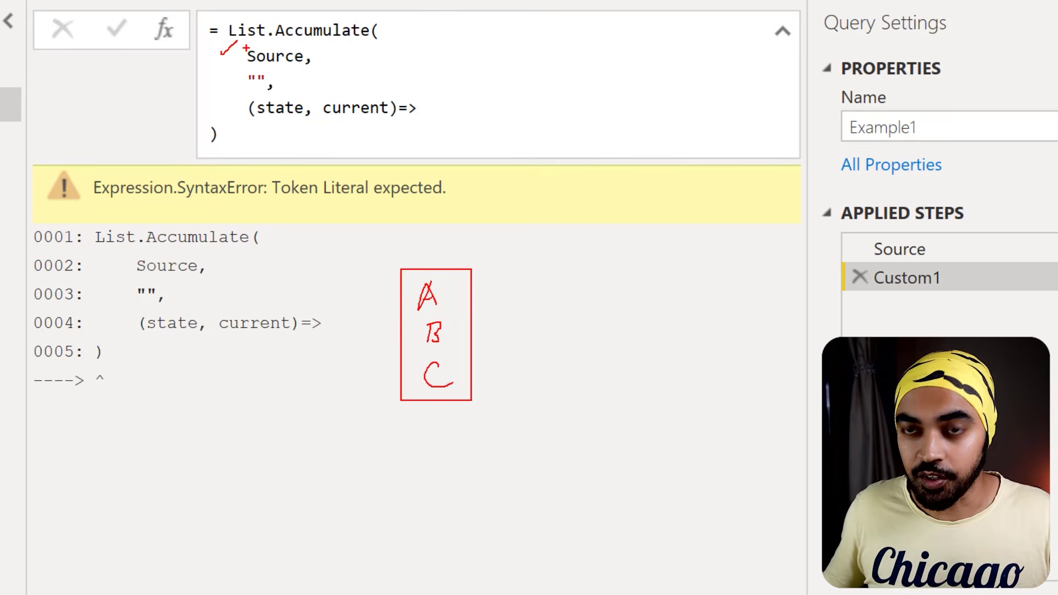
pyautogui.moveTo(457, 283)
pyautogui.mouseDown()
pyautogui.moveTo(456, 313)
pyautogui.moveTo(478, 324)
pyautogui.moveTo(460, 334)
pyautogui.moveTo(478, 380)
pyautogui.mouseUp()
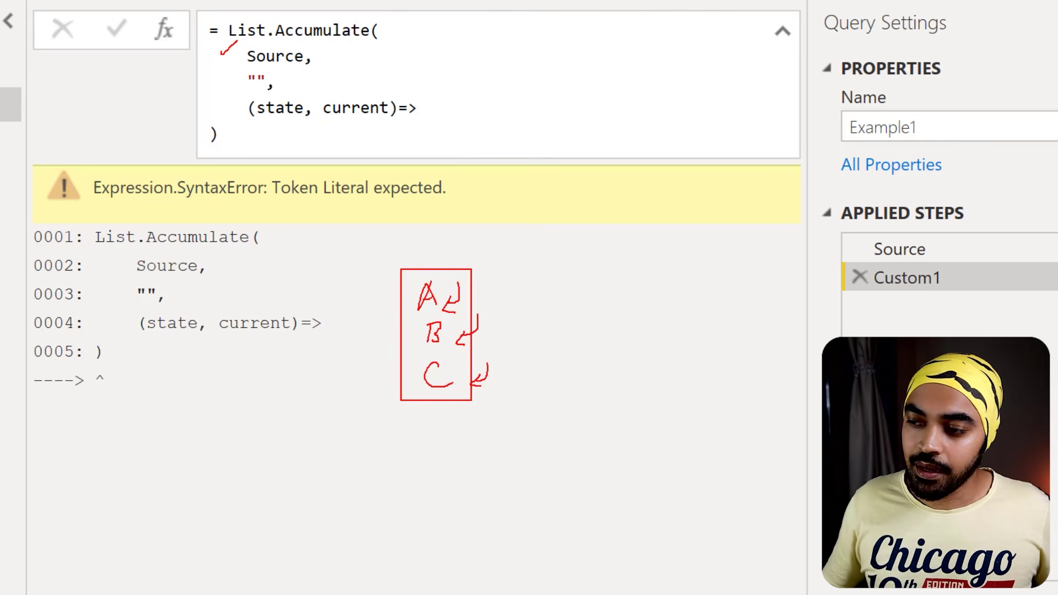
pyautogui.moveTo(417, 445)
pyautogui.mouseDown()
pyautogui.moveTo(438, 468)
pyautogui.moveTo(471, 473)
pyautogui.mouseUp()
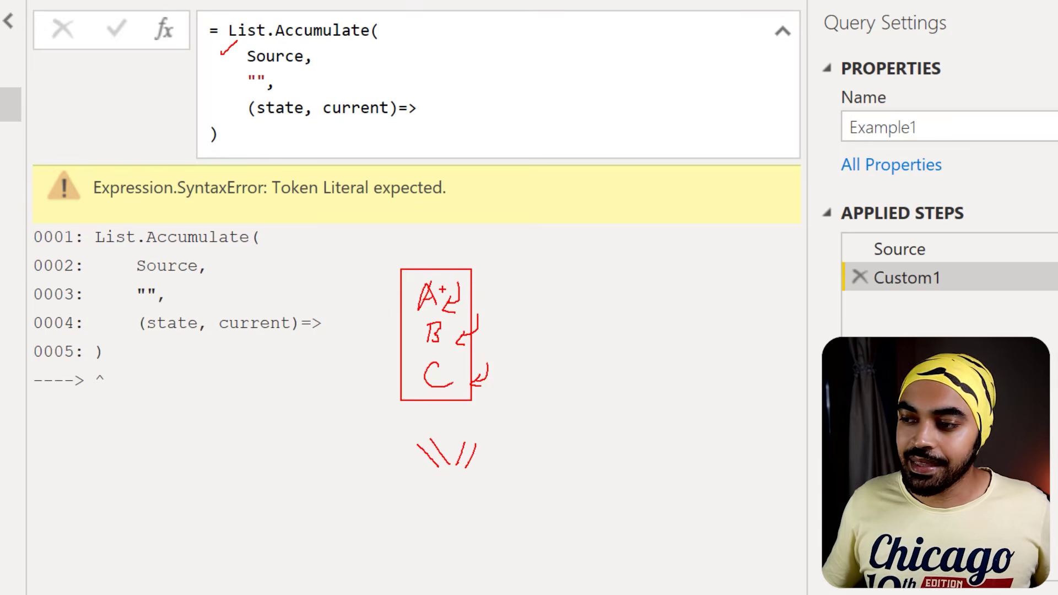
pyautogui.moveTo(445, 282)
pyautogui.mouseDown()
pyautogui.moveTo(436, 274)
pyautogui.moveTo(408, 317)
pyautogui.moveTo(458, 290)
pyautogui.moveTo(448, 286)
pyautogui.mouseUp()
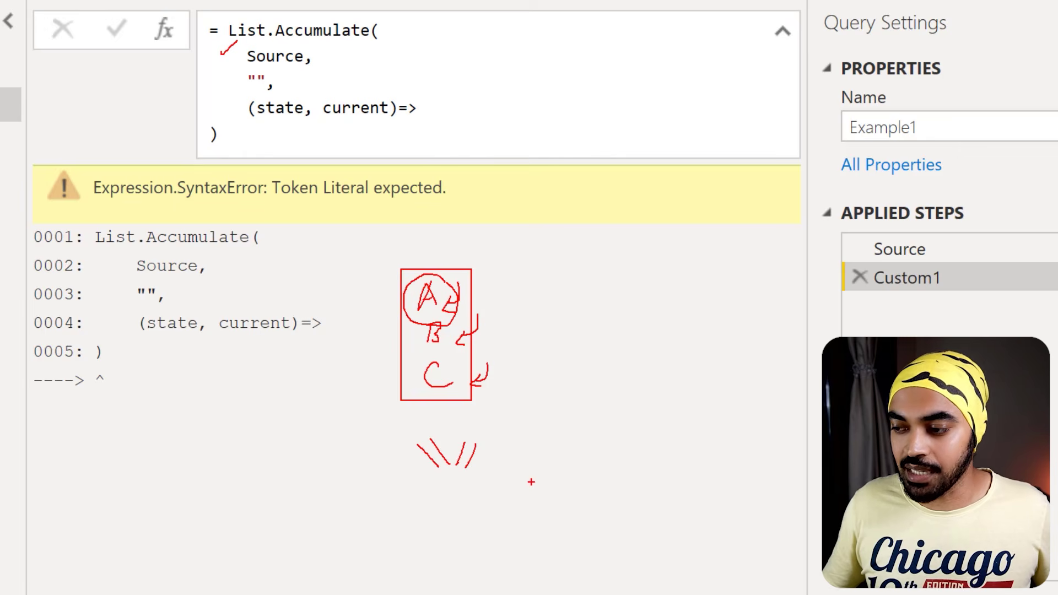
pyautogui.moveTo(532, 484)
pyautogui.mouseDown()
pyautogui.moveTo(510, 445)
pyautogui.moveTo(522, 462)
pyautogui.moveTo(585, 483)
pyautogui.moveTo(598, 459)
pyautogui.moveTo(615, 461)
pyautogui.mouseUp()
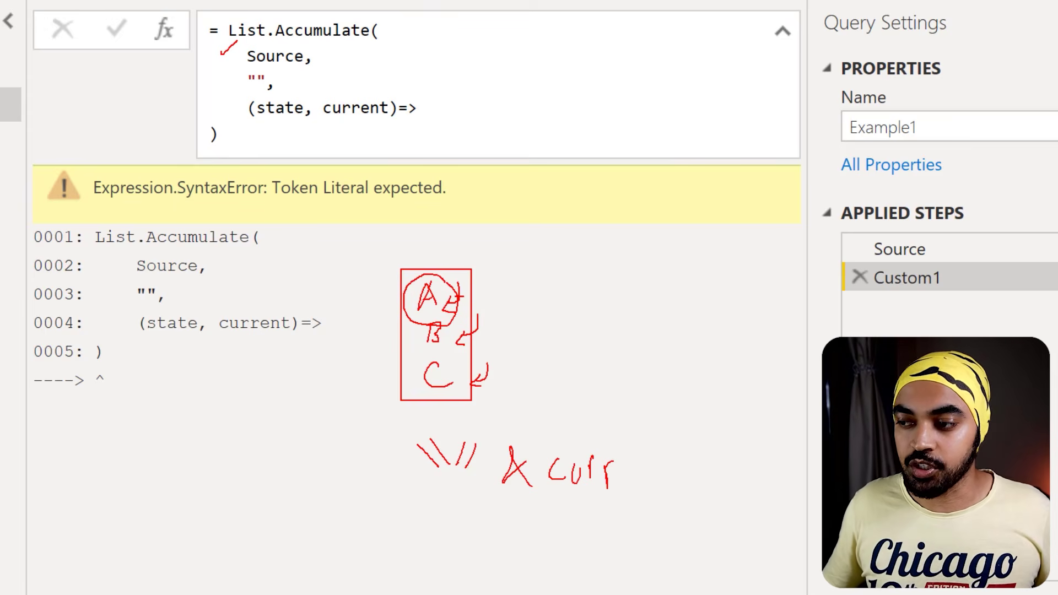
pyautogui.moveTo(457, 298); pyautogui.dragTo(502, 293)
pyautogui.moveTo(488, 284); pyautogui.dragTo(571, 428)
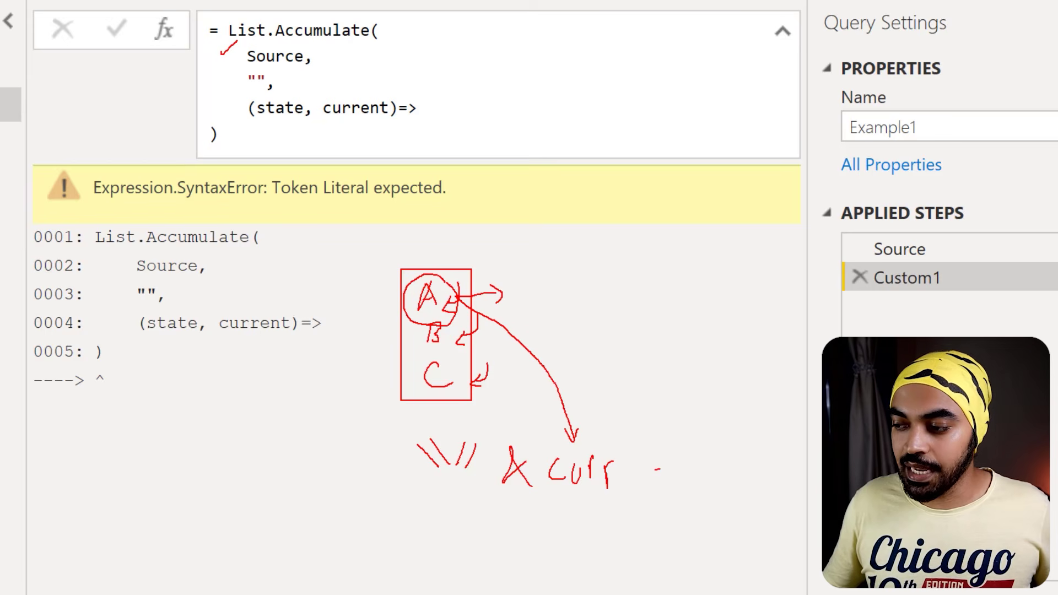
pyautogui.moveTo(660, 469); pyautogui.dragTo(672, 465)
pyautogui.moveTo(656, 484)
pyautogui.mouseDown()
pyautogui.moveTo(706, 456)
pyautogui.moveTo(719, 481)
pyautogui.mouseUp()
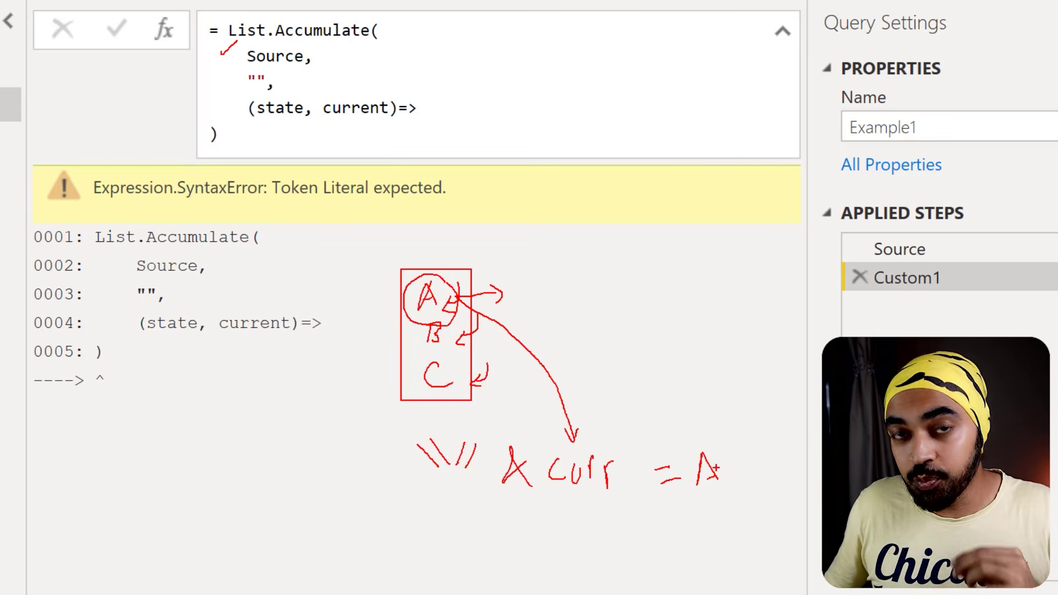
pyautogui.moveTo(728, 448)
pyautogui.mouseDown()
pyautogui.moveTo(682, 455)
pyautogui.moveTo(707, 496)
pyautogui.mouseUp()
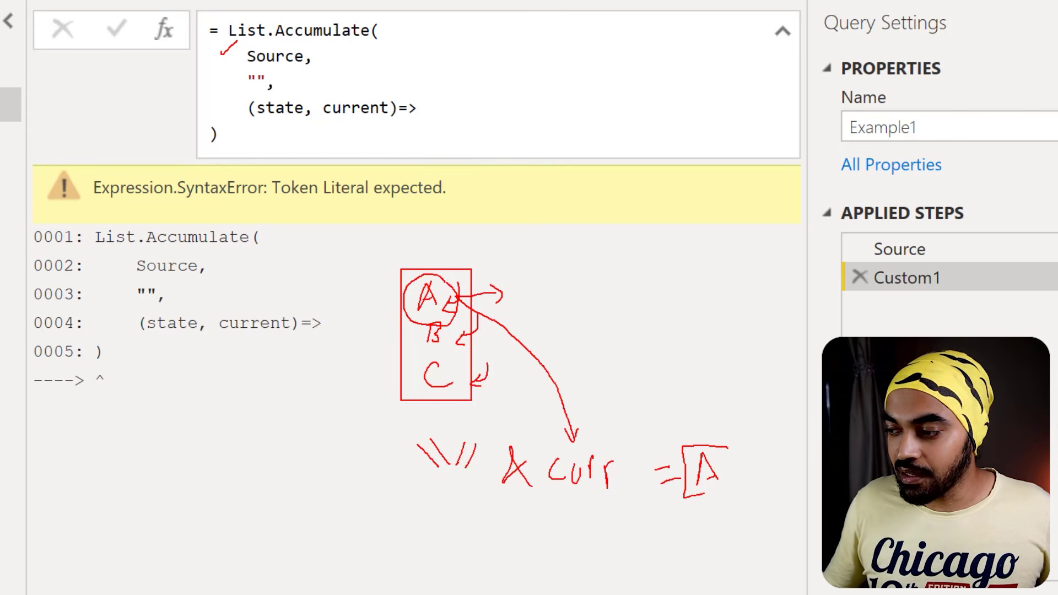
pyautogui.moveTo(739, 465)
pyautogui.mouseDown()
pyautogui.moveTo(648, 289)
pyautogui.moveTo(372, 207)
pyautogui.moveTo(286, 138)
pyautogui.mouseUp()
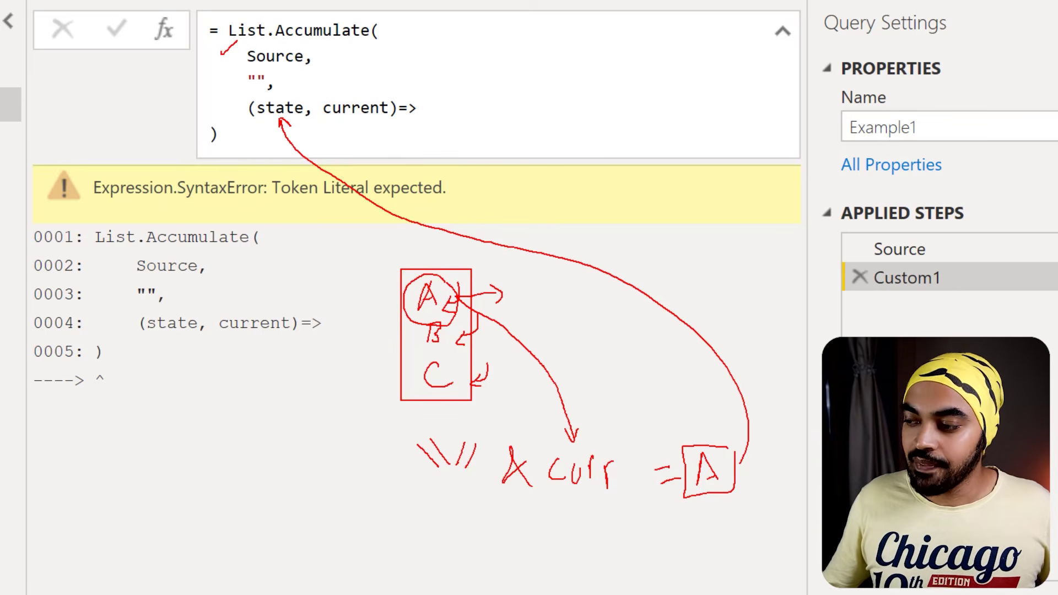
pyautogui.moveTo(736, 491)
pyautogui.mouseDown()
pyautogui.moveTo(441, 541)
pyautogui.moveTo(463, 579)
pyautogui.moveTo(523, 553)
pyautogui.moveTo(540, 565)
pyautogui.moveTo(579, 559)
pyautogui.mouseUp()
pyautogui.moveTo(583, 561); pyautogui.dragTo(591, 561)
pyautogui.moveTo(587, 556); pyautogui.dragTo(618, 546)
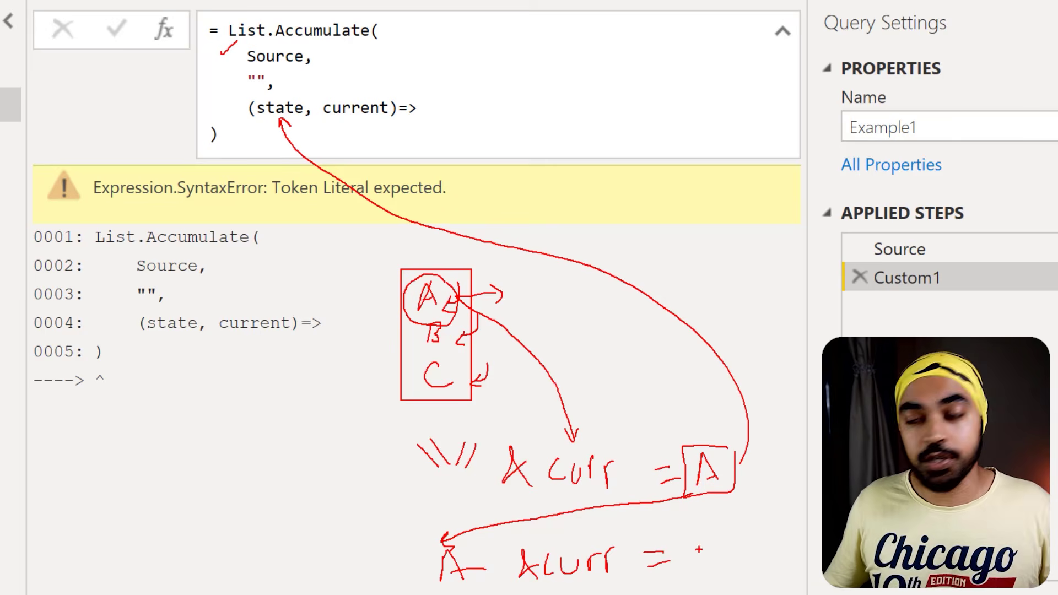
pyautogui.moveTo(706, 542)
pyautogui.mouseDown()
pyautogui.moveTo(696, 575)
pyautogui.moveTo(719, 575)
pyautogui.mouseUp()
pyautogui.moveTo(699, 564); pyautogui.dragTo(763, 571)
pyautogui.moveTo(765, 542)
pyautogui.mouseDown()
pyautogui.moveTo(773, 561)
pyautogui.moveTo(763, 573)
pyautogui.mouseUp()
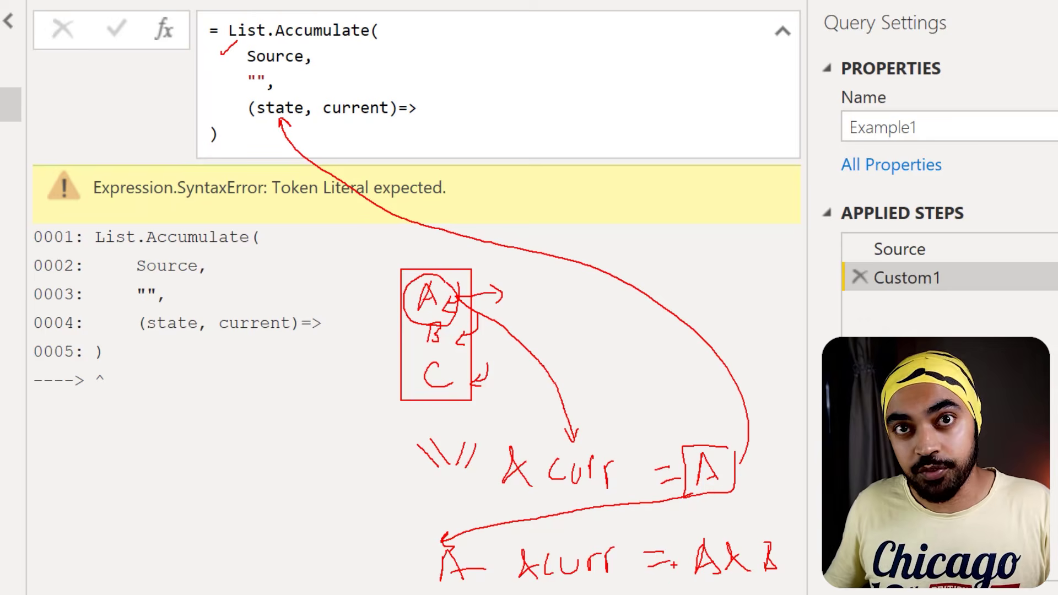
pyautogui.moveTo(691, 563); pyautogui.dragTo(447, 578)
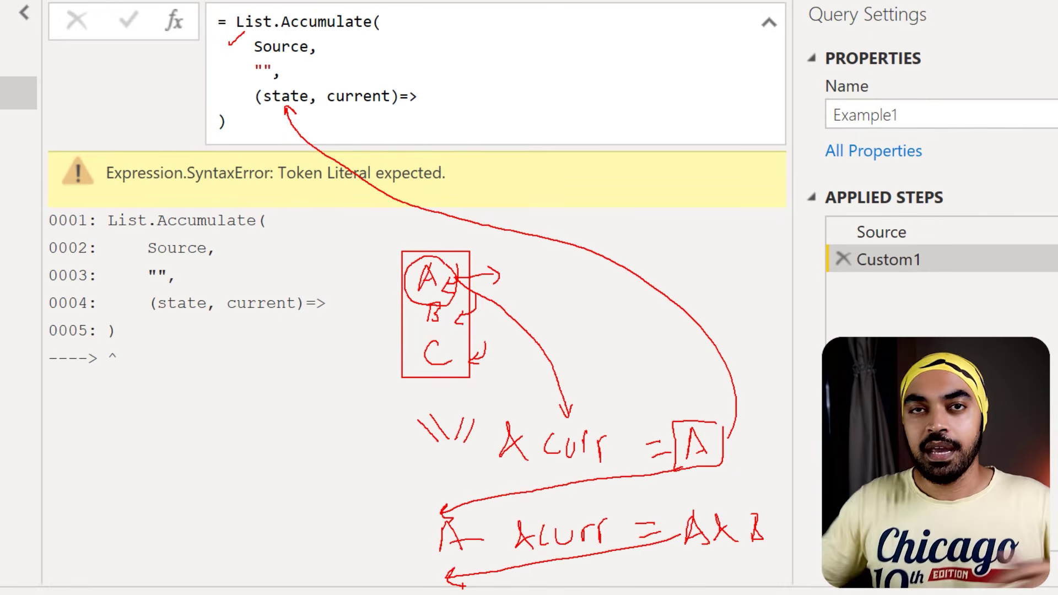
pyautogui.press('Escape')
# Complete the accumulator function with state & current after the => and commit the List.Accumulate formula.
pyautogui.click(449, 100)
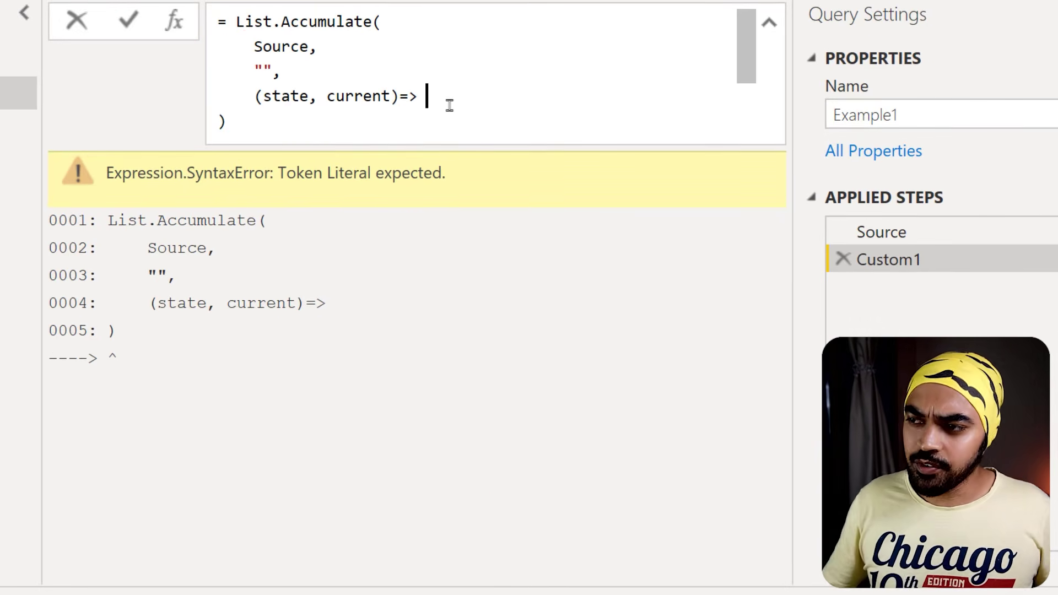
pyautogui.write('state ')
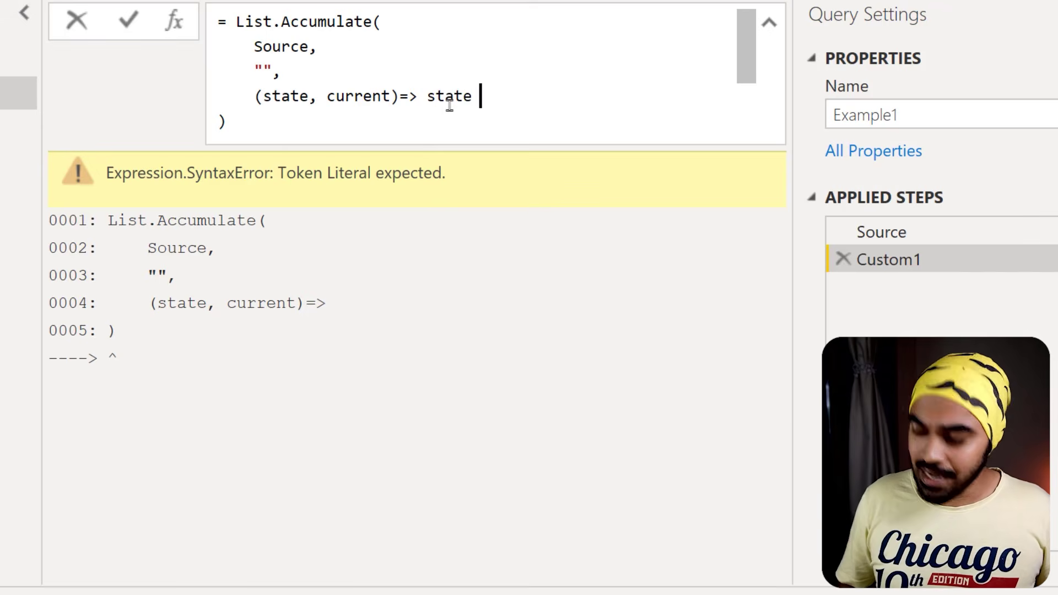
pyautogui.write('& current')
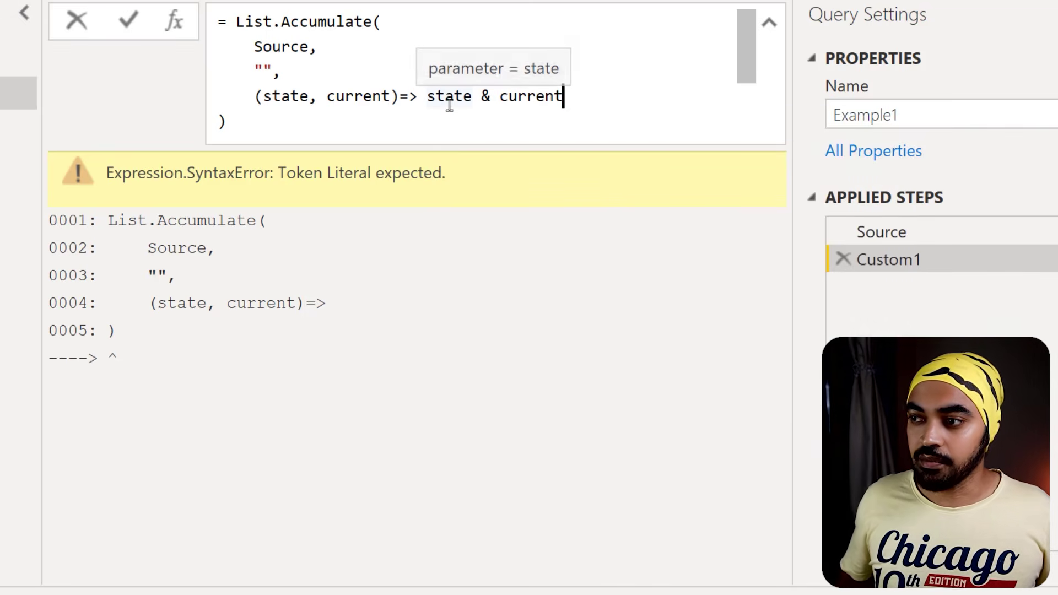
pyautogui.press('Left')
pyautogui.press('Return')
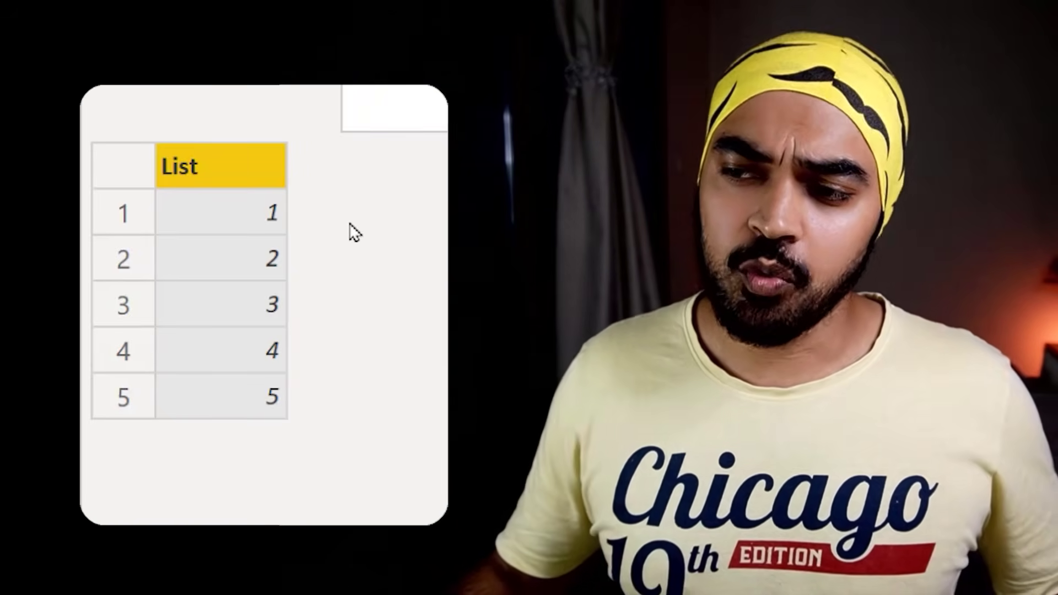
pyautogui.hotkey('ctrl', '2')
pyautogui.moveTo(363, 194)
pyautogui.mouseDown()
pyautogui.moveTo(354, 265)
pyautogui.moveTo(372, 266)
pyautogui.mouseUp()
pyautogui.moveTo(367, 254); pyautogui.dragTo(360, 374)
pyautogui.moveTo(392, 345); pyautogui.dragTo(395, 369)
pyautogui.moveTo(347, 393)
pyautogui.mouseDown()
pyautogui.moveTo(353, 420)
pyautogui.moveTo(377, 420)
pyautogui.mouseUp()
pyautogui.moveTo(384, 393)
pyautogui.mouseDown()
pyautogui.moveTo(401, 419)
pyautogui.moveTo(386, 429)
pyautogui.mouseUp()
pyautogui.moveTo(395, 392); pyautogui.dragTo(409, 388)
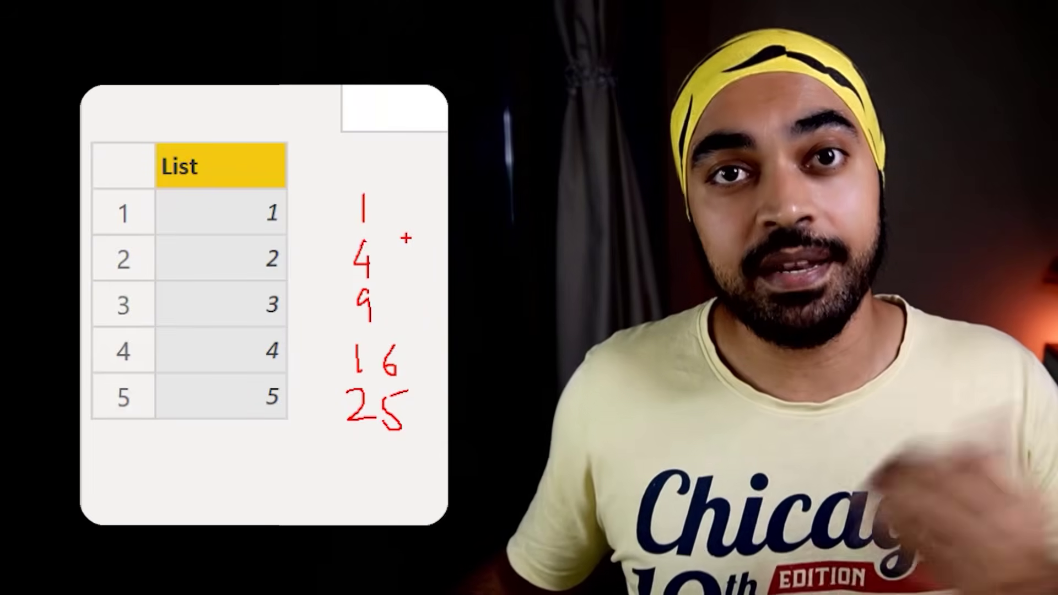
pyautogui.moveTo(308, 435); pyautogui.dragTo(420, 435)
pyautogui.moveTo(284, 513); pyautogui.dragTo(417, 513)
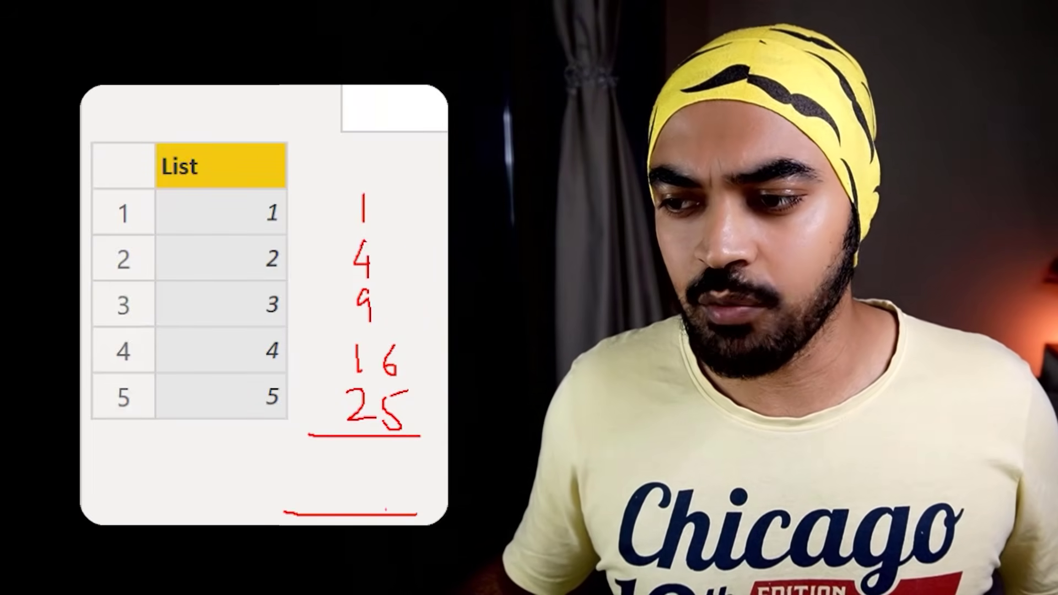
pyautogui.moveTo(345, 457)
pyautogui.mouseDown()
pyautogui.moveTo(338, 499)
pyautogui.moveTo(375, 449)
pyautogui.mouseUp()
pyautogui.moveTo(379, 456); pyautogui.dragTo(381, 496)
pyautogui.moveTo(388, 451); pyautogui.dragTo(407, 448)
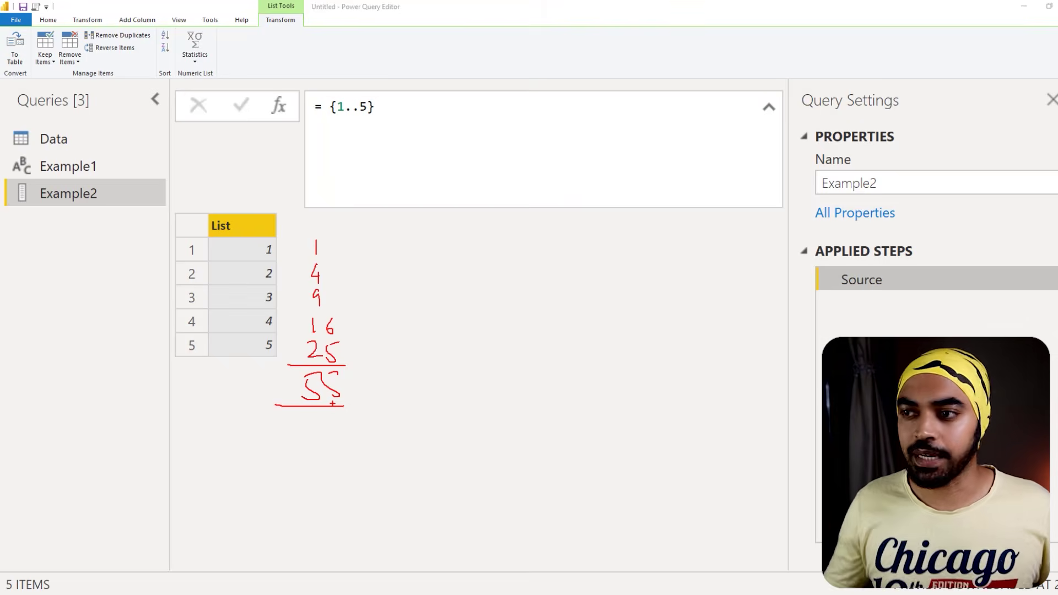
pyautogui.press('Escape')
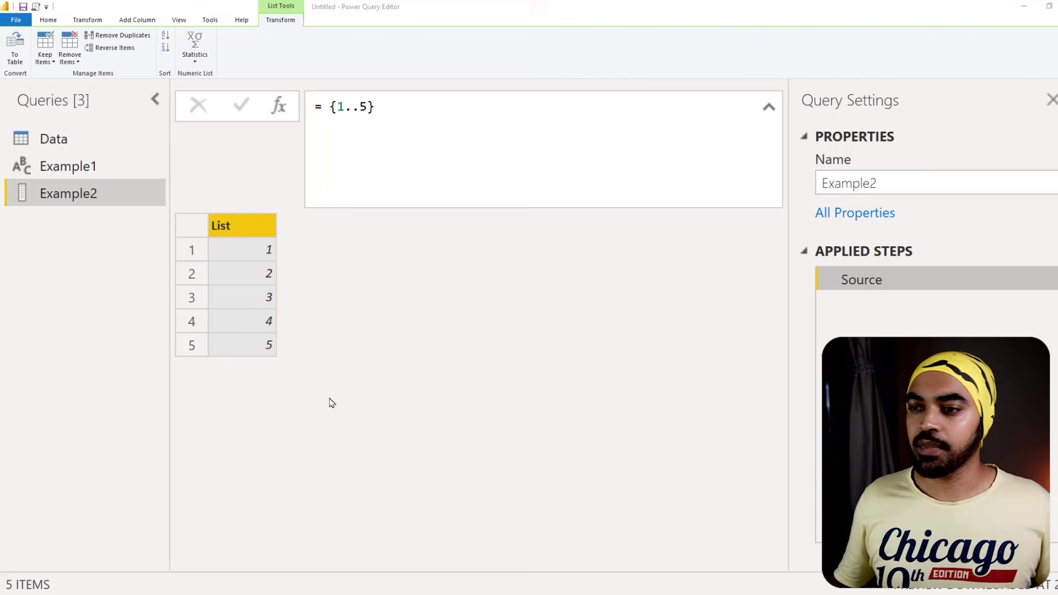
# Add a custom step after Source in Example2 and replace its formula with an opening List.Accumulate( call.
pyautogui.click(281, 111)
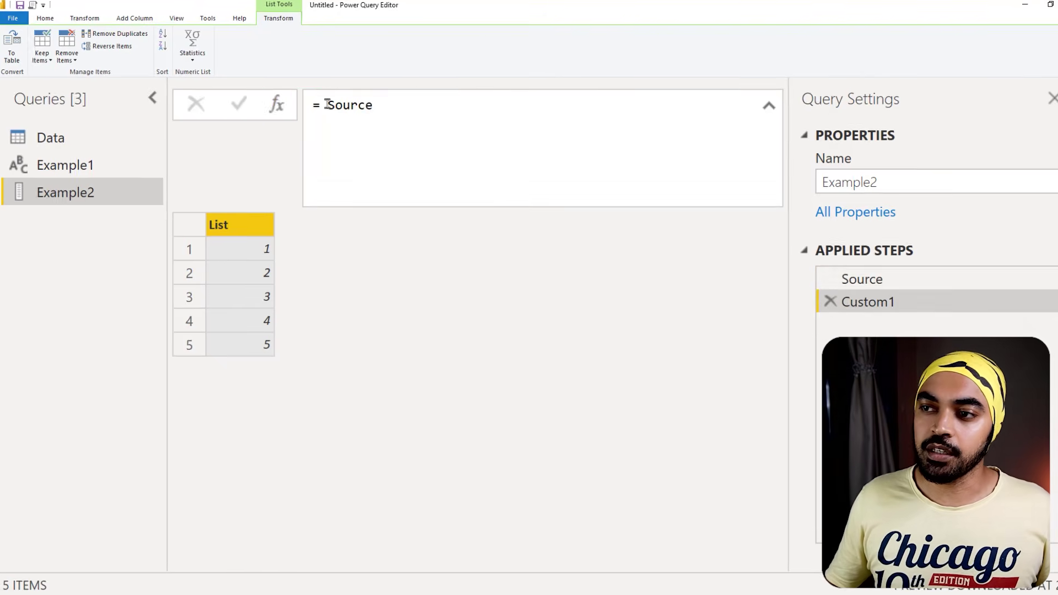
pyautogui.moveTo(326, 106); pyautogui.dragTo(389, 108)
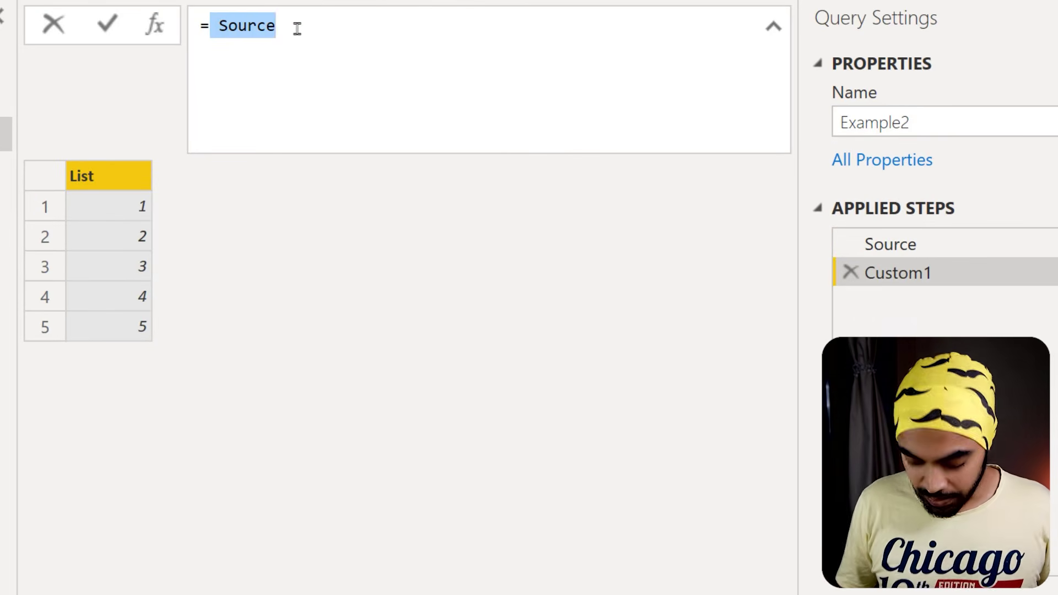
pyautogui.write('List.Accumulat')
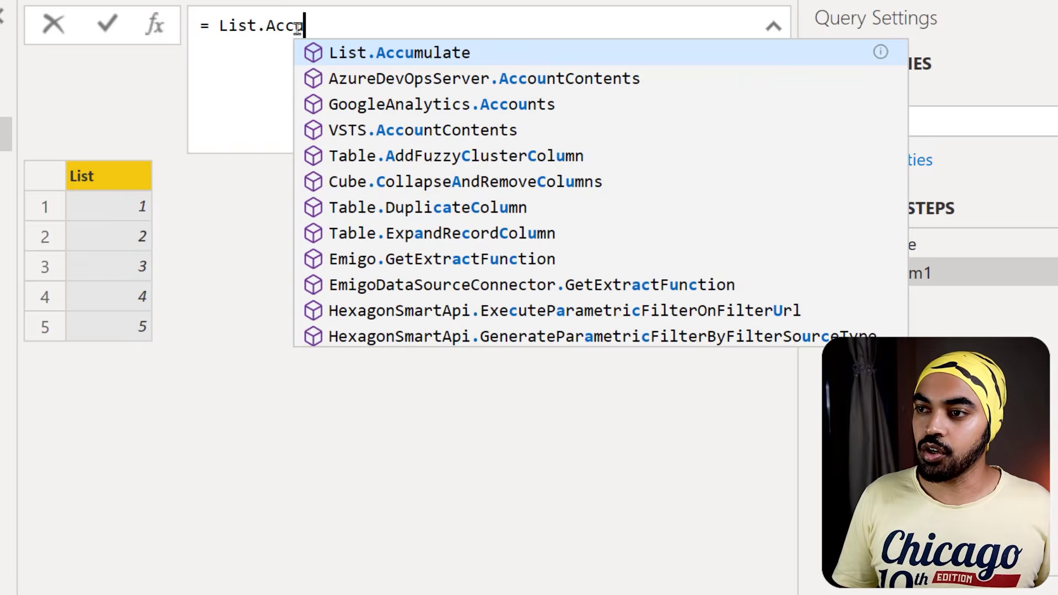
pyautogui.write('(')
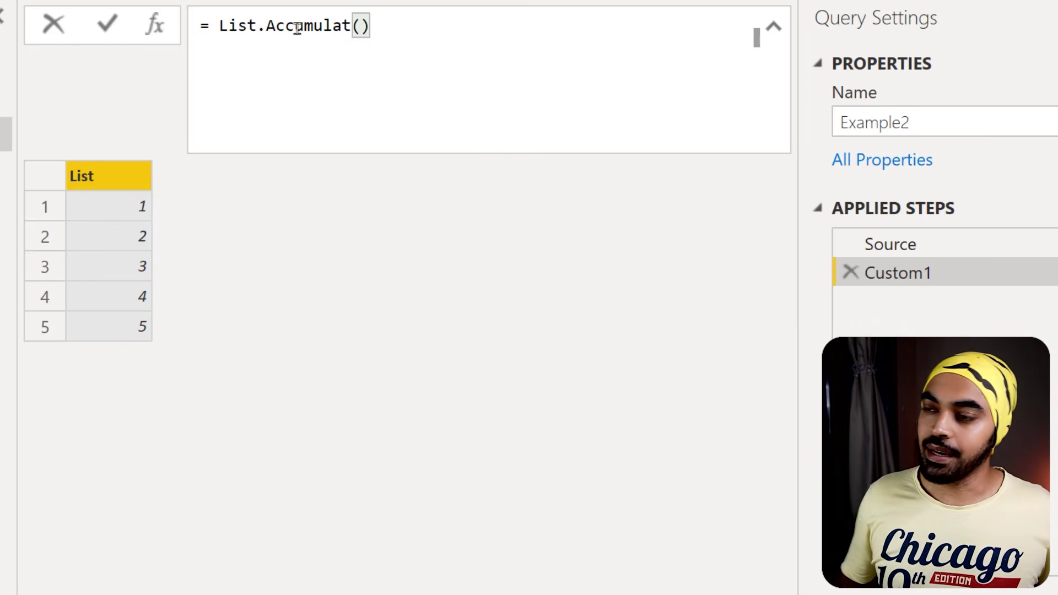
pyautogui.press('Left')
pyautogui.write('e')
pyautogui.press('Right')
pyautogui.press('Right')
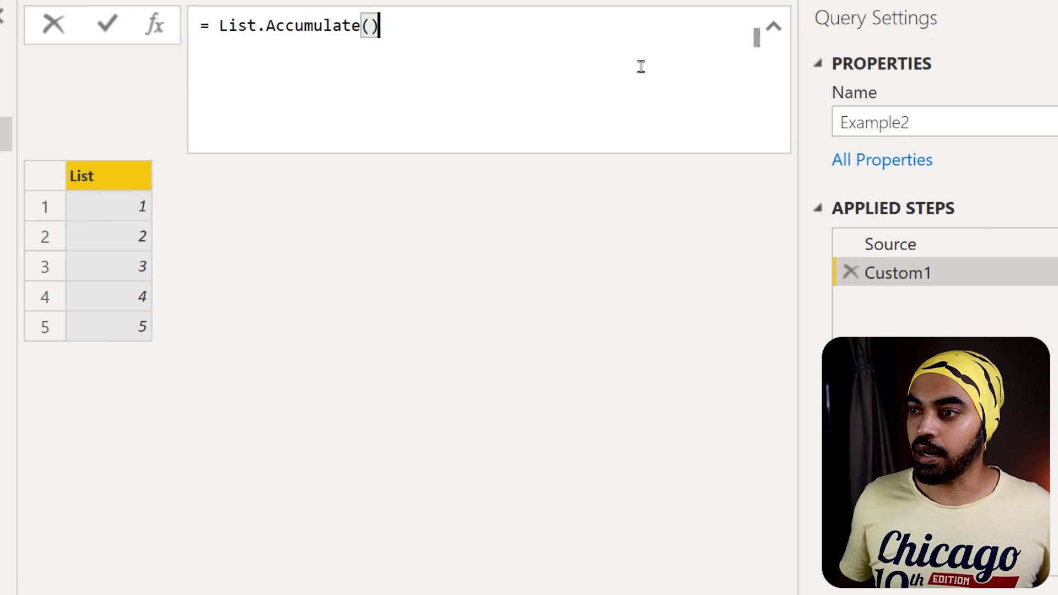
pyautogui.press('Left')
pyautogui.press('Right')
pyautogui.press('BackSpace')
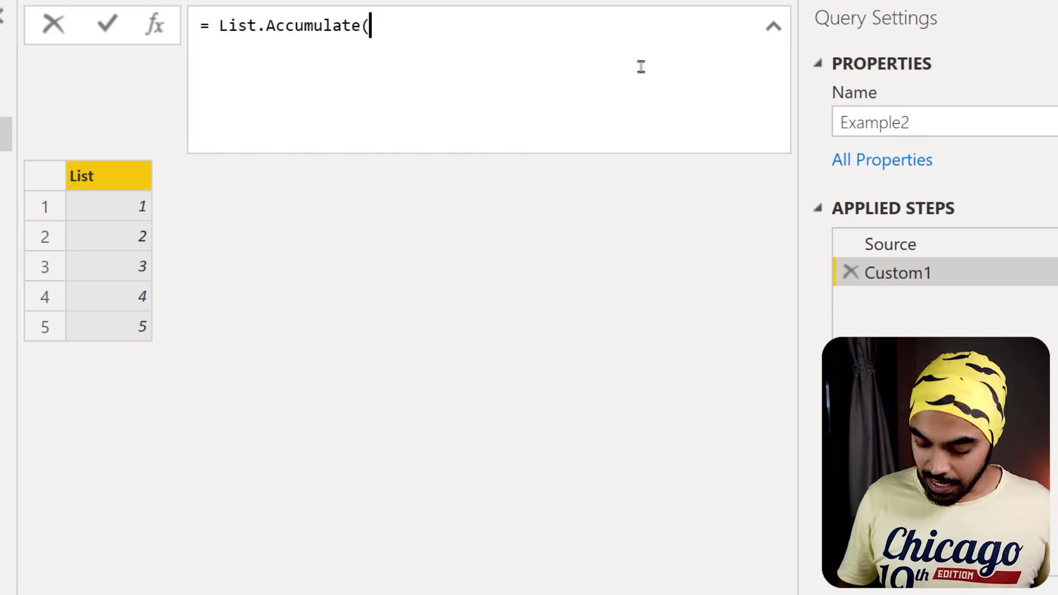
pyautogui.write('(')
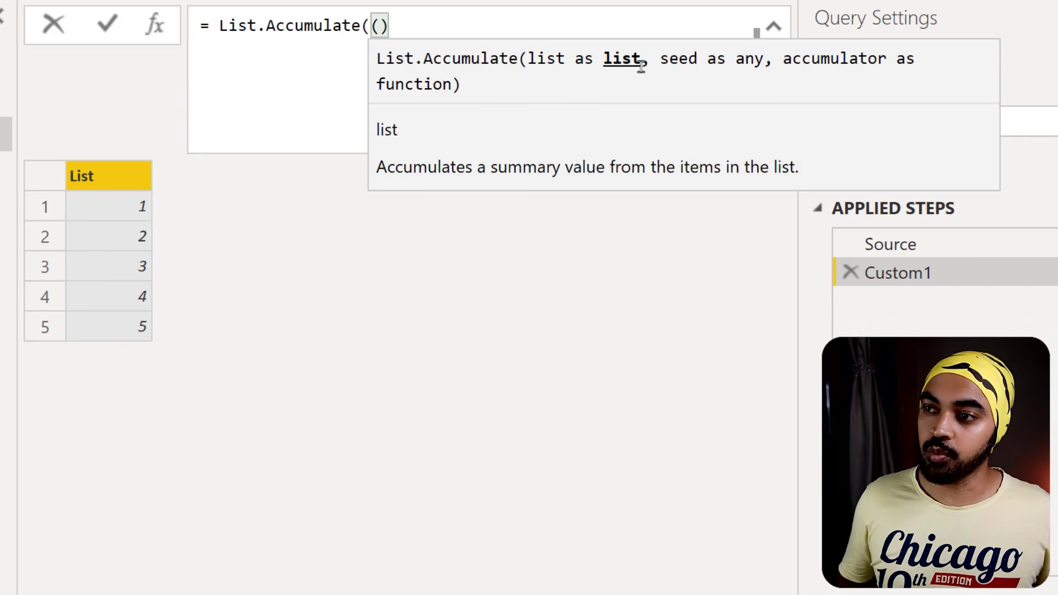
pyautogui.press('BackSpace')
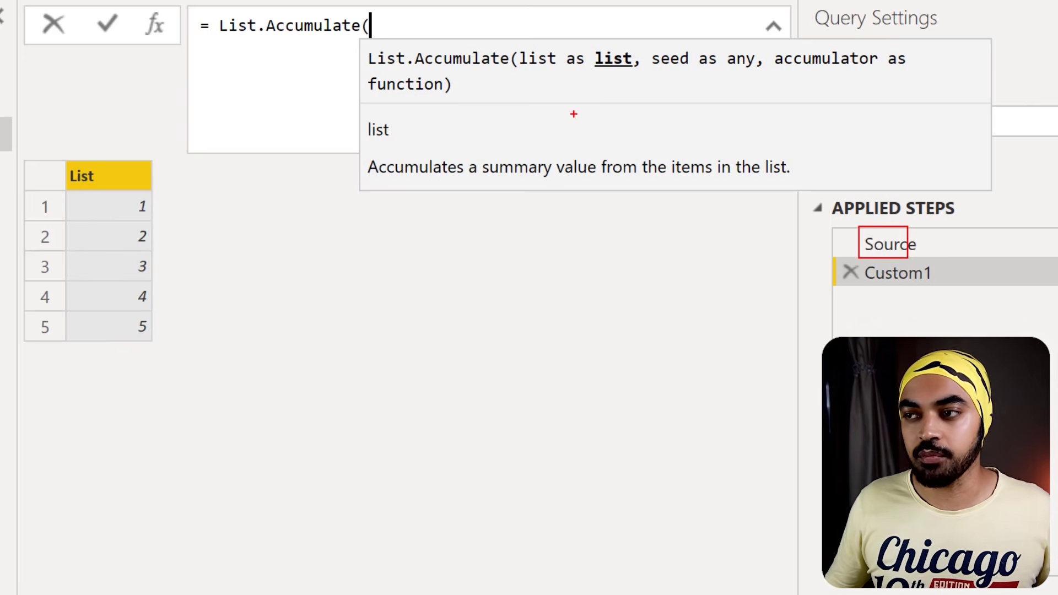
pyautogui.press('Return')
# Enter Source as the list argument of List.Accumulate on its own line, followed by a comma and a new line.
pyautogui.click(402, 29)
pyautogui.hotkey('shift', 'Return')
pyautogui.write('sour')
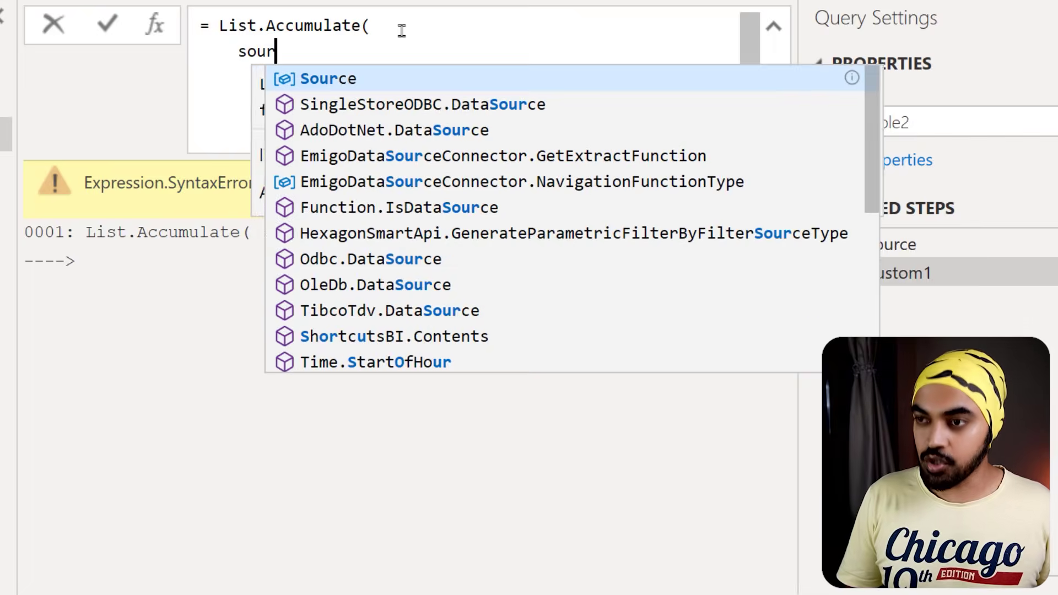
pyautogui.press('Tab')
pyautogui.write(',')
pyautogui.hotkey('shift', 'Return')
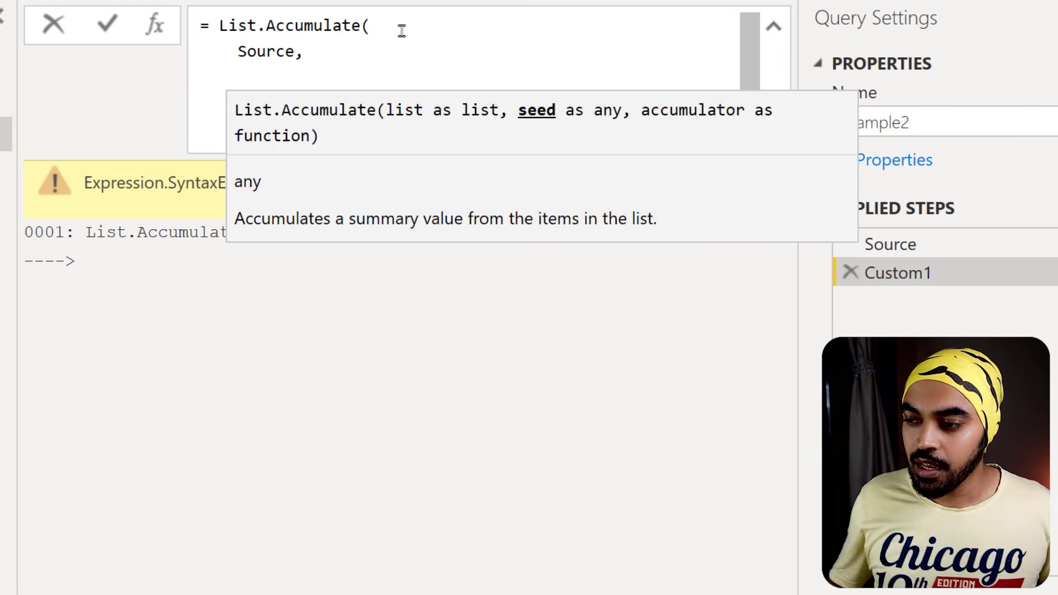
pyautogui.hotkey('ctrl', '2')
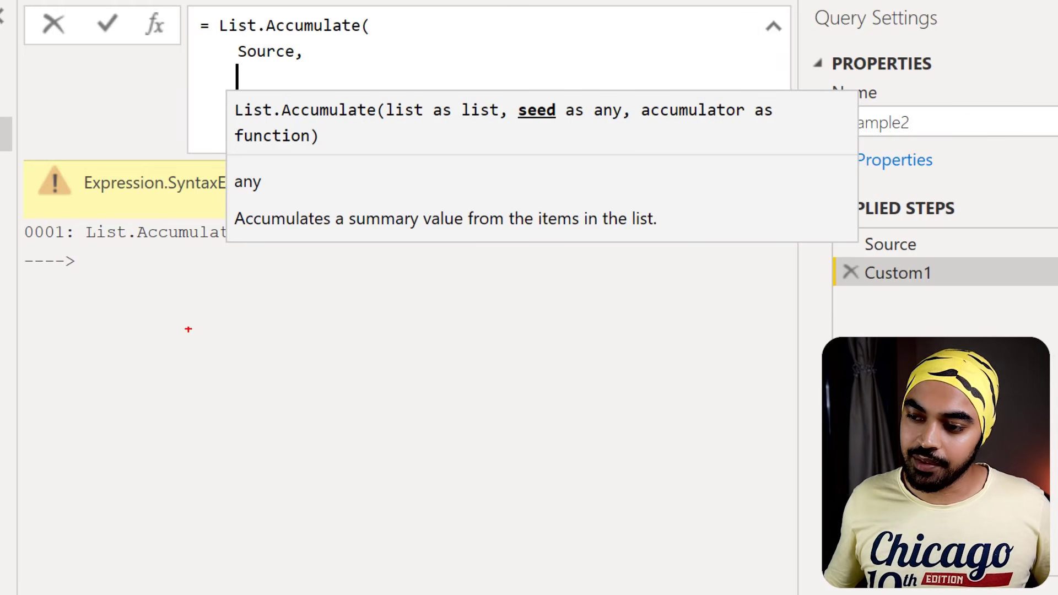
pyautogui.moveTo(188, 315); pyautogui.dragTo(187, 335)
pyautogui.moveTo(180, 372)
pyautogui.mouseDown()
pyautogui.moveTo(201, 384)
pyautogui.moveTo(189, 478)
pyautogui.mouseUp()
pyautogui.moveTo(190, 510); pyautogui.dragTo(186, 530)
pyautogui.moveTo(204, 496); pyautogui.dragTo(217, 495)
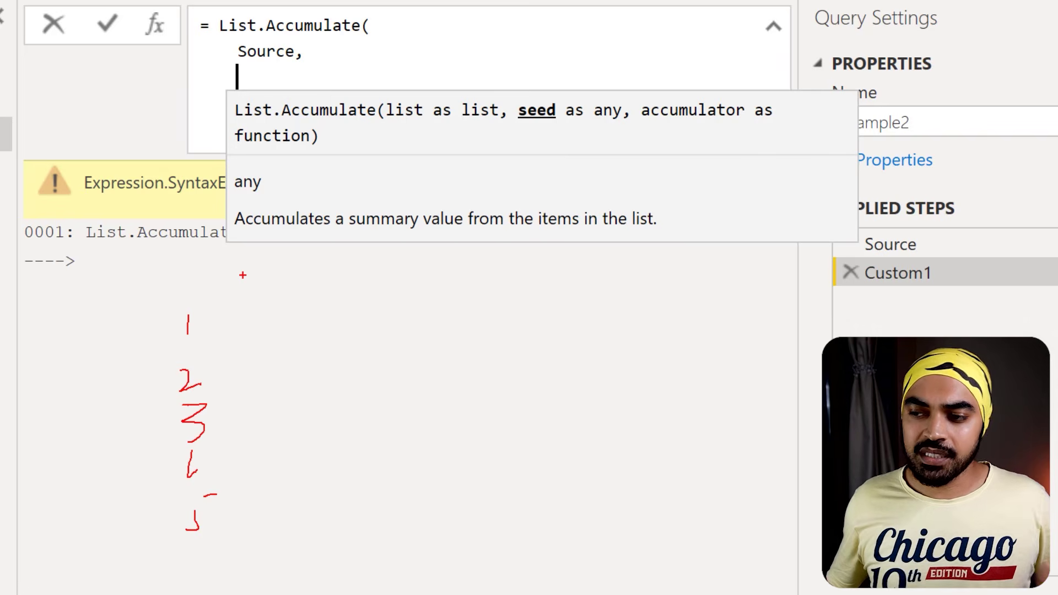
pyautogui.moveTo(247, 263)
pyautogui.mouseDown()
pyautogui.moveTo(243, 283)
pyautogui.moveTo(246, 266)
pyautogui.mouseUp()
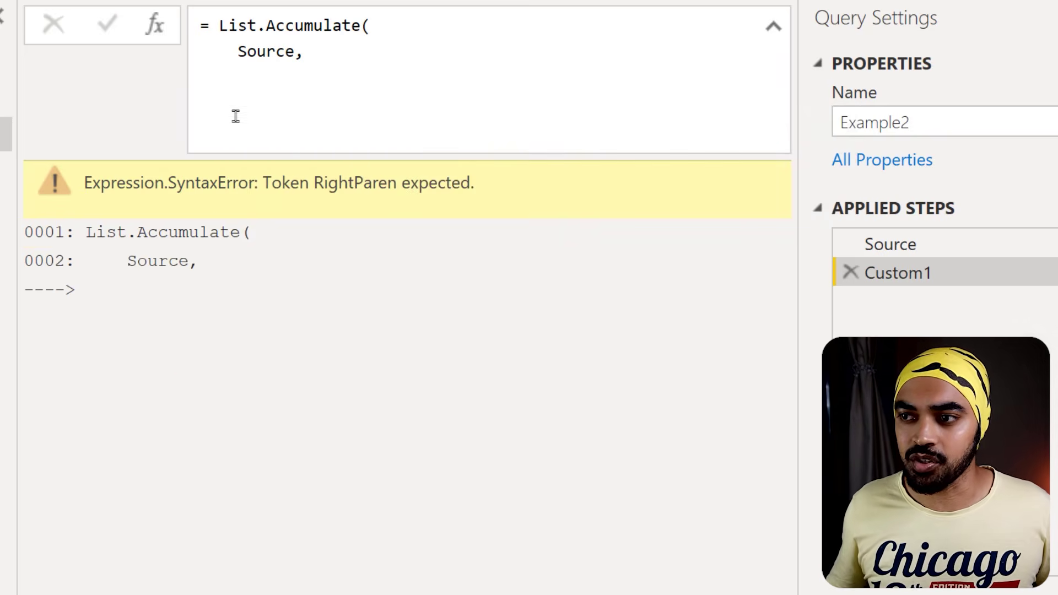
# Enter 0 as the seed argument on its own line below Source, followed by a comma and a new line.
pyautogui.click(246, 78)
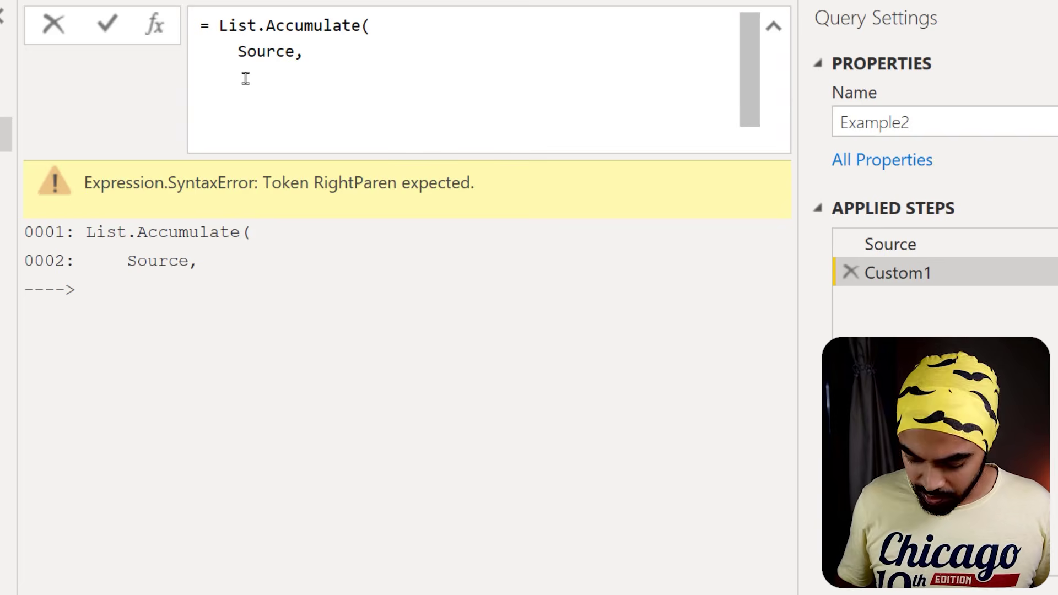
pyautogui.hotkey('shift', 'Return')
pyautogui.write('0')
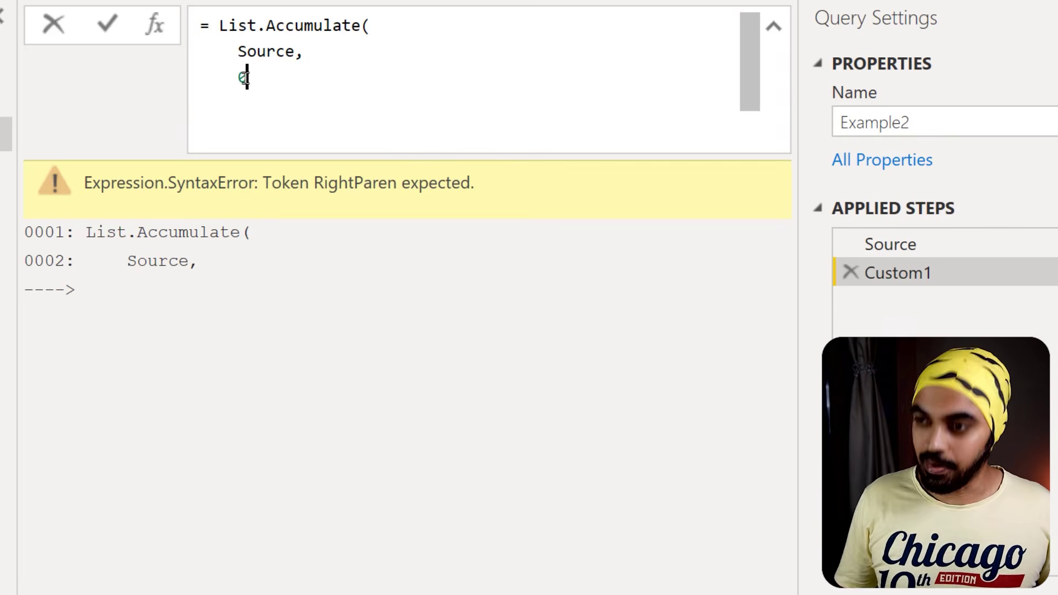
pyautogui.write(',')
pyautogui.hotkey('shift', 'Return')
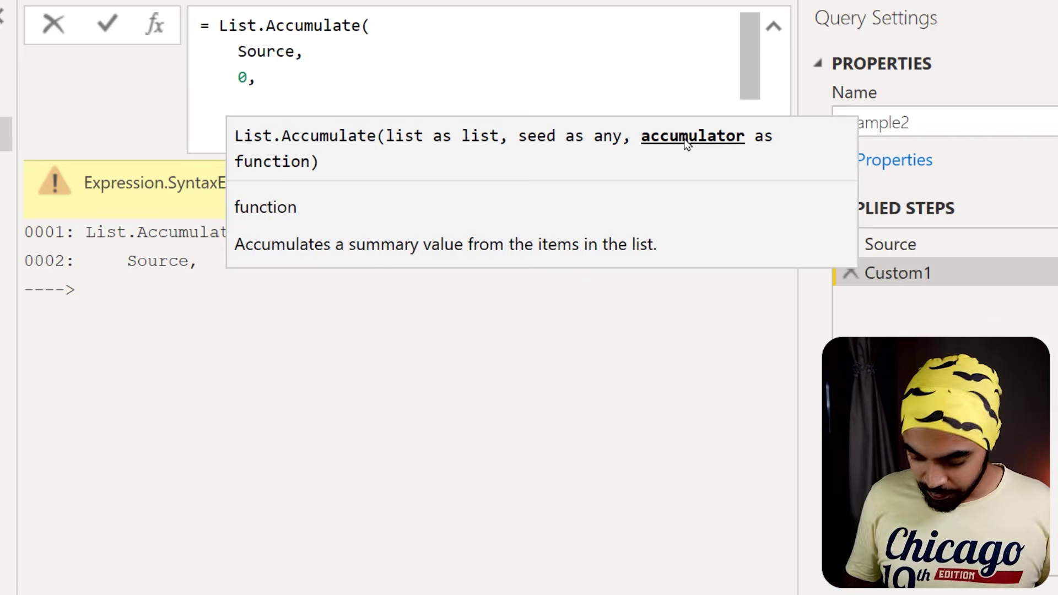
# Start the accumulator function argument below the seed with (s, c)=>.
pyautogui.write('(s')
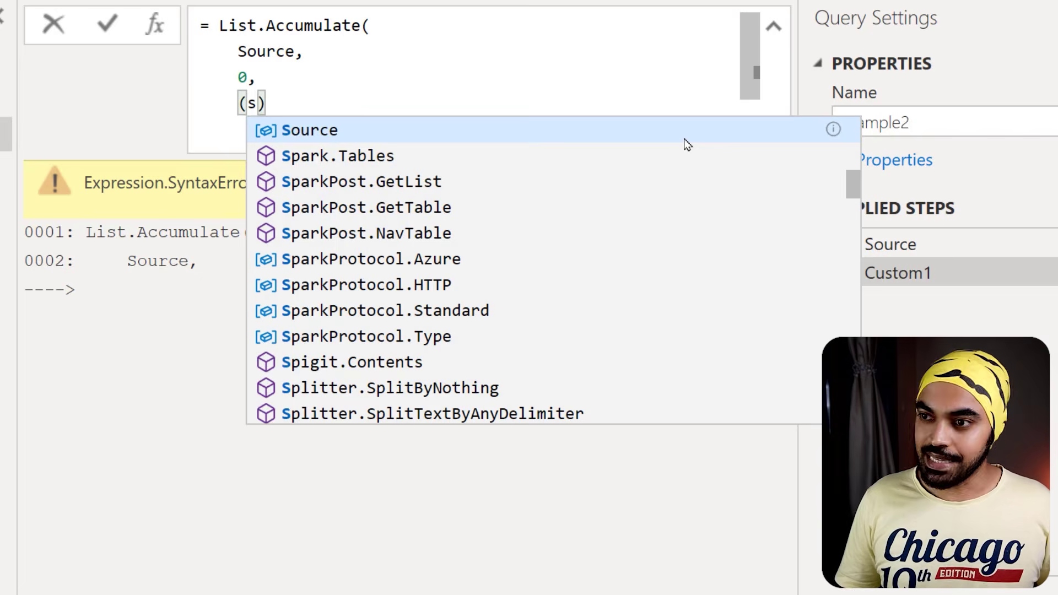
pyautogui.write(', c')
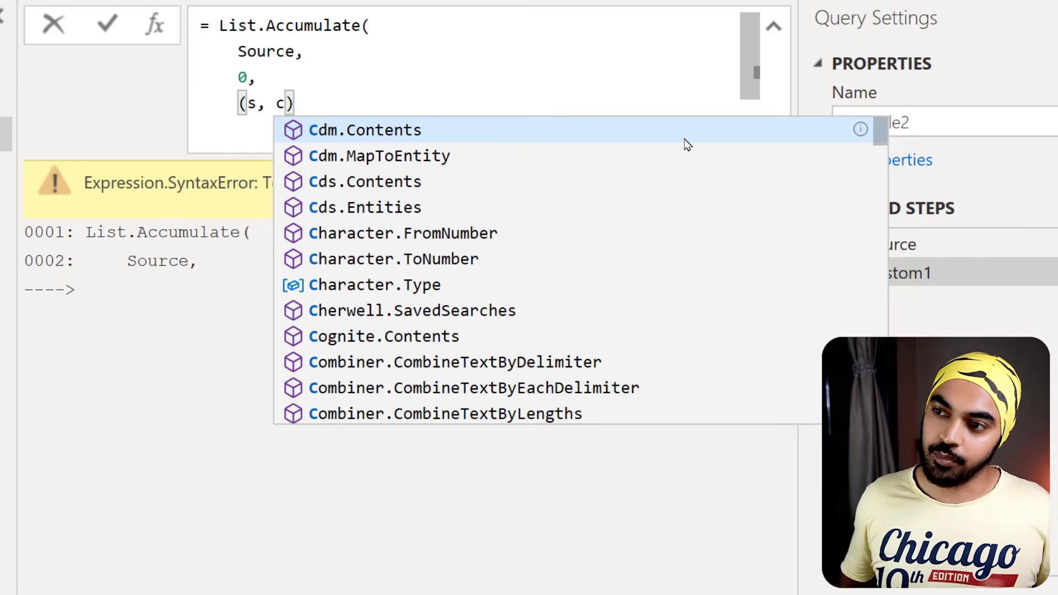
pyautogui.write(')')
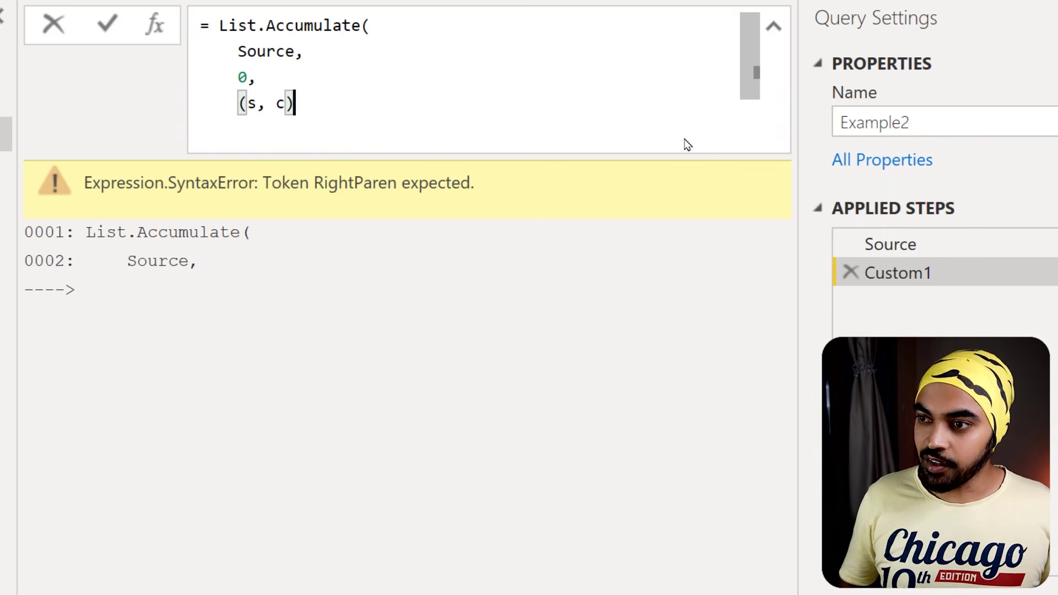
pyautogui.write('=>')
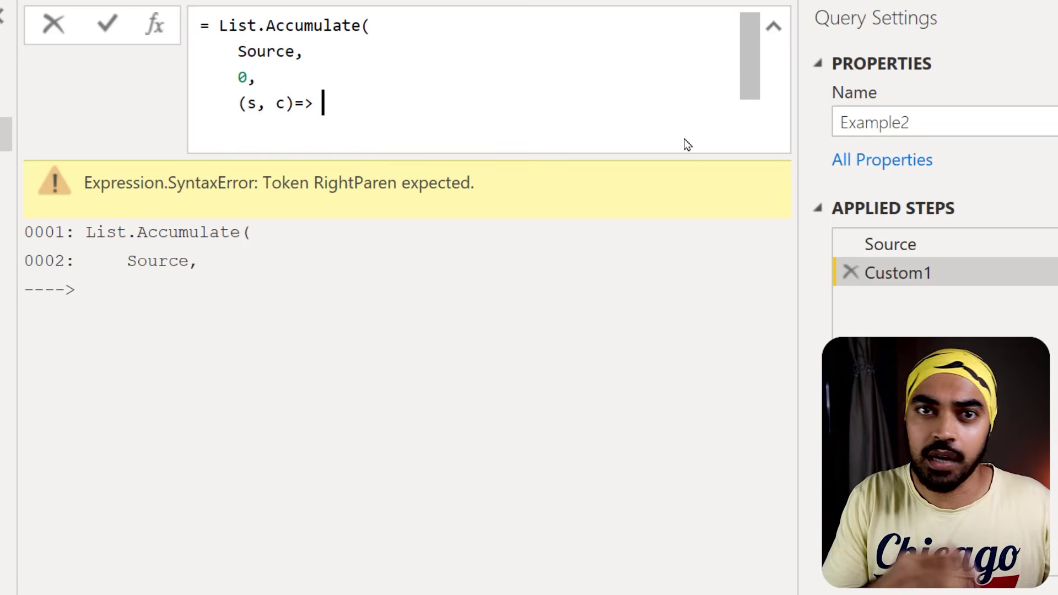
# Go back to the Source step of Example2 to review its list of numbers.
pyautogui.click(911, 246)
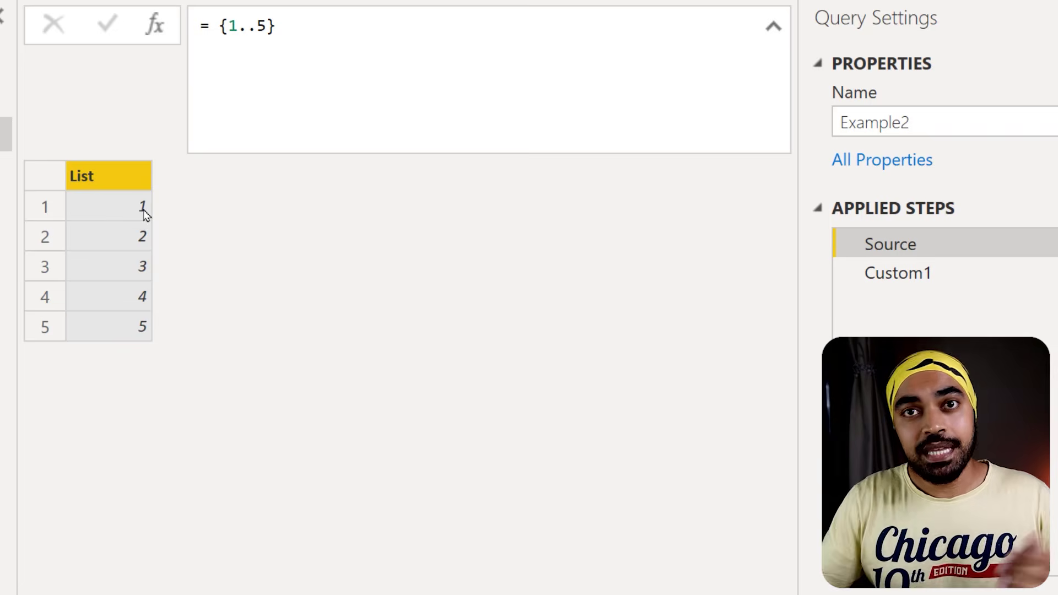
# Annotate the list with an arrow at the first value and the notes X1, X2 and X3 beside the first three rows.
pyautogui.moveTo(84, 205)
pyautogui.mouseDown()
pyautogui.moveTo(108, 205)
pyautogui.moveTo(101, 221)
pyautogui.mouseUp()
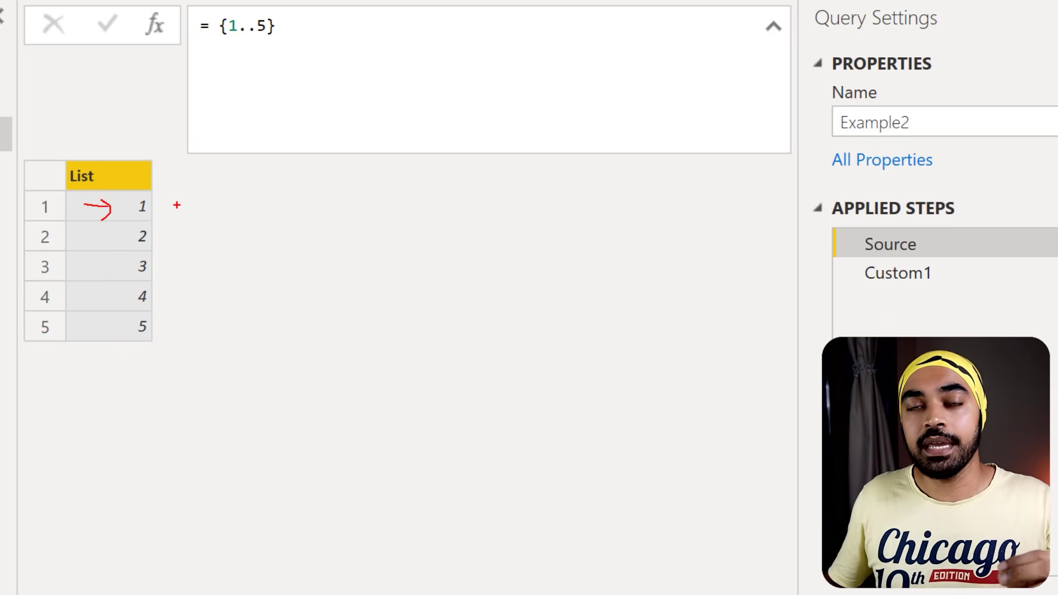
pyautogui.moveTo(171, 199)
pyautogui.mouseDown()
pyautogui.moveTo(187, 216)
pyautogui.moveTo(170, 216)
pyautogui.moveTo(251, 210)
pyautogui.mouseUp()
pyautogui.moveTo(249, 205); pyautogui.dragTo(249, 215)
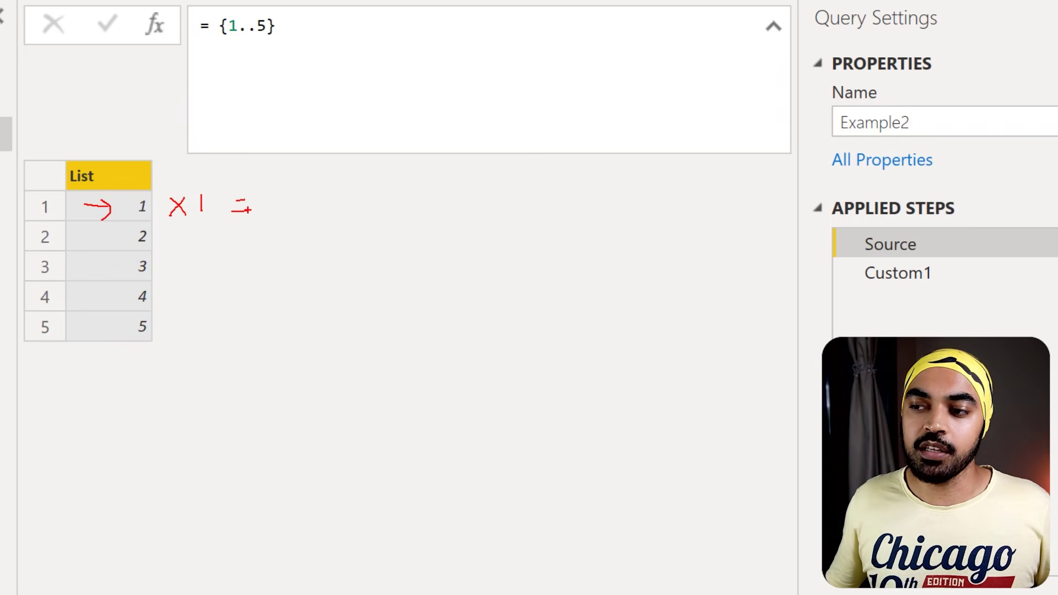
pyautogui.moveTo(173, 228)
pyautogui.mouseDown()
pyautogui.moveTo(194, 246)
pyautogui.moveTo(175, 247)
pyautogui.moveTo(206, 244)
pyautogui.moveTo(191, 276)
pyautogui.moveTo(174, 276)
pyautogui.moveTo(199, 280)
pyautogui.mouseUp()
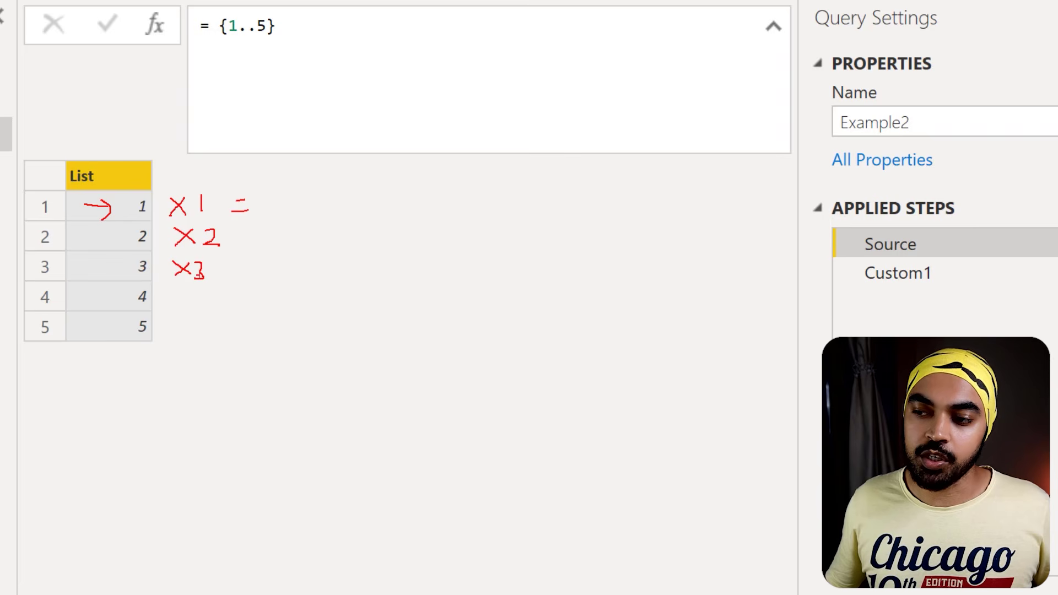
# Handwrite the squaring expression Cur X Curr as an annotation beside the list and undo the last stroke.
pyautogui.moveTo(356, 251); pyautogui.dragTo(374, 265)
pyautogui.moveTo(378, 249)
pyautogui.mouseDown()
pyautogui.moveTo(411, 247)
pyautogui.moveTo(452, 264)
pyautogui.moveTo(426, 266)
pyautogui.mouseUp()
pyautogui.moveTo(468, 246)
pyautogui.mouseDown()
pyautogui.moveTo(463, 259)
pyautogui.moveTo(479, 264)
pyautogui.mouseUp()
pyautogui.moveTo(489, 246); pyautogui.dragTo(533, 249)
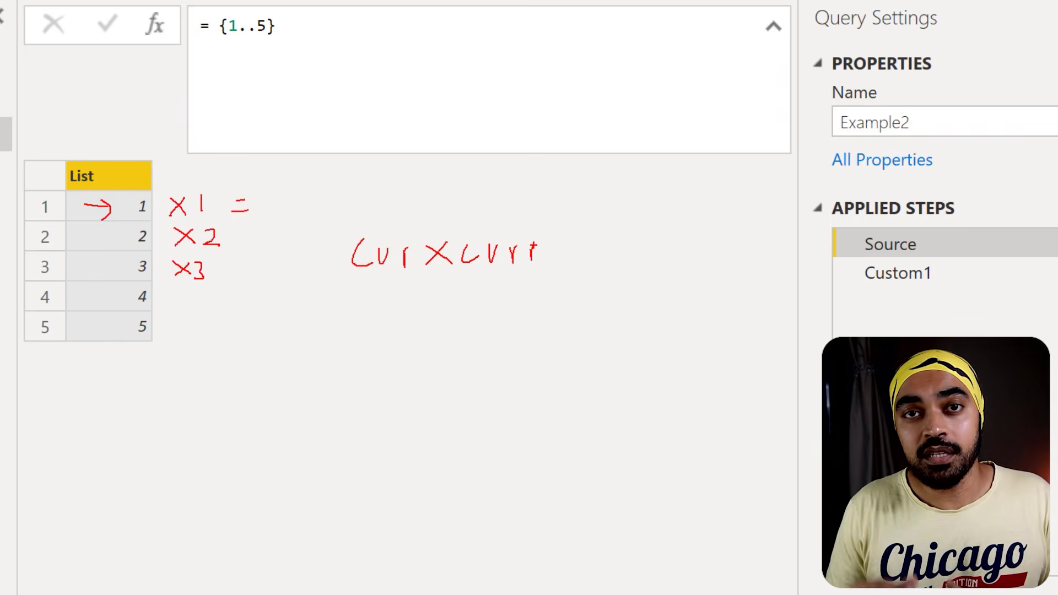
pyautogui.hotkey('ctrl', 'z')
# Box the first row's product, then mark with arrows and ticks how its result carries down to the following rows.
pyautogui.moveTo(131, 188); pyautogui.dragTo(221, 219)
pyautogui.moveTo(266, 188)
pyautogui.mouseDown()
pyautogui.moveTo(276, 218)
pyautogui.moveTo(295, 190)
pyautogui.mouseUp()
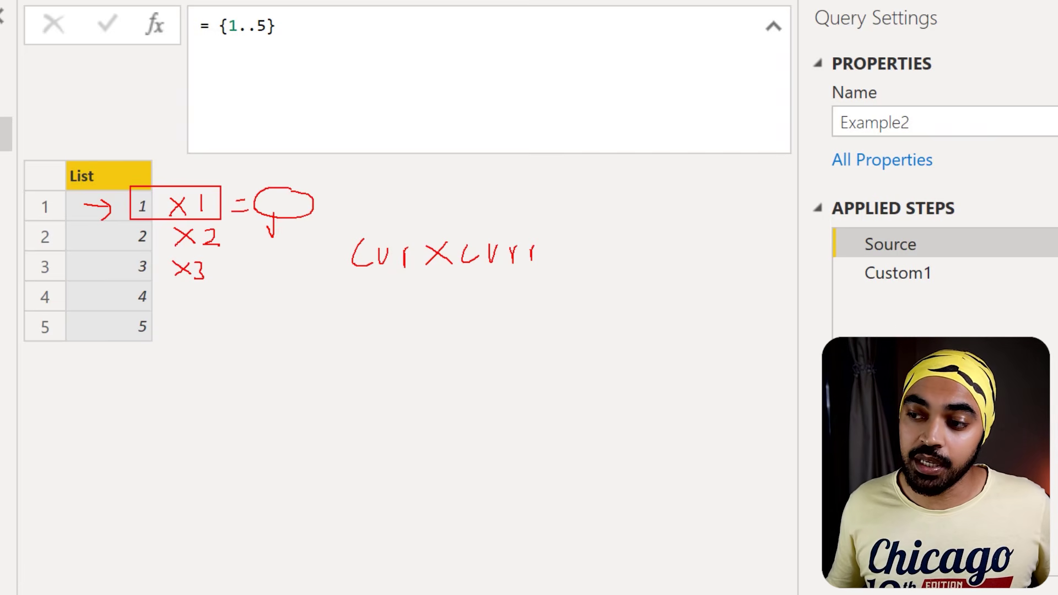
pyautogui.moveTo(243, 222); pyautogui.dragTo(317, 245)
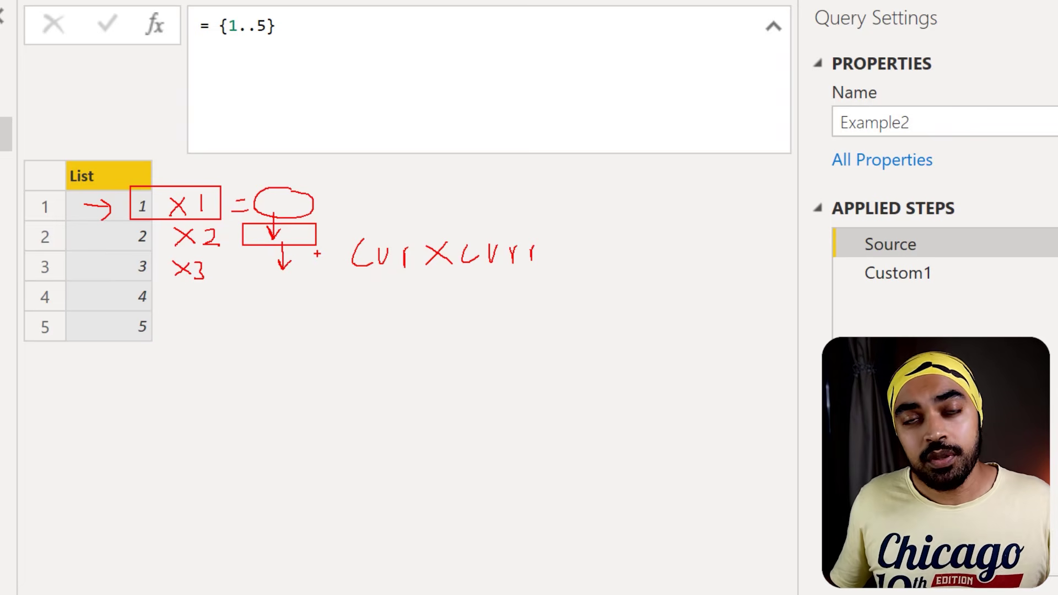
pyautogui.moveTo(317, 202); pyautogui.dragTo(334, 194)
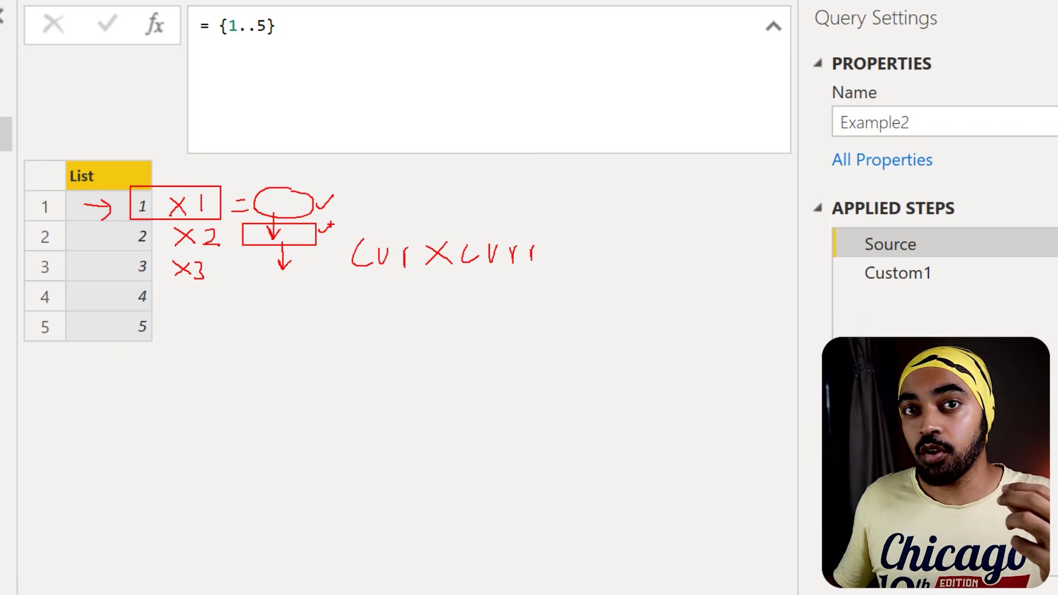
# Extend the handwritten expression to (Cur X Curr) + State, and clear the annotations from the screen.
pyautogui.moveTo(357, 227); pyautogui.dragTo(354, 279)
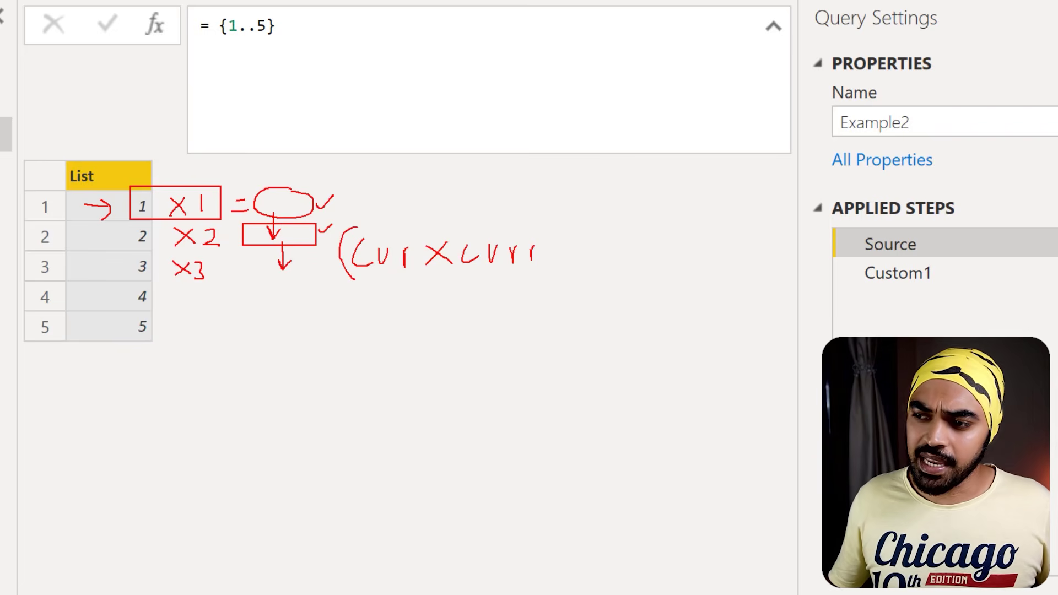
pyautogui.moveTo(528, 225)
pyautogui.mouseDown()
pyautogui.moveTo(538, 270)
pyautogui.moveTo(588, 248)
pyautogui.moveTo(562, 271)
pyautogui.mouseUp()
pyautogui.moveTo(619, 227)
pyautogui.mouseDown()
pyautogui.moveTo(604, 227)
pyautogui.moveTo(598, 256)
pyautogui.moveTo(627, 257)
pyautogui.mouseUp()
pyautogui.moveTo(613, 248)
pyautogui.mouseDown()
pyautogui.moveTo(650, 240)
pyautogui.moveTo(651, 255)
pyautogui.moveTo(683, 251)
pyautogui.mouseUp()
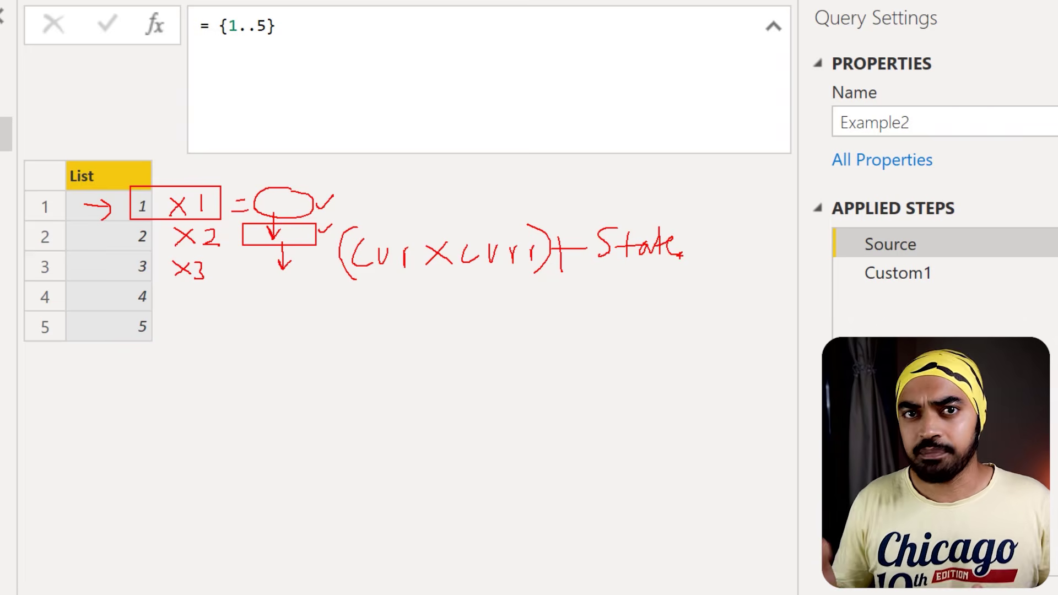
pyautogui.press('Escape')
# Return to the Custom1 step and start the accumulator function's body with the state variable s.
pyautogui.click(931, 274)
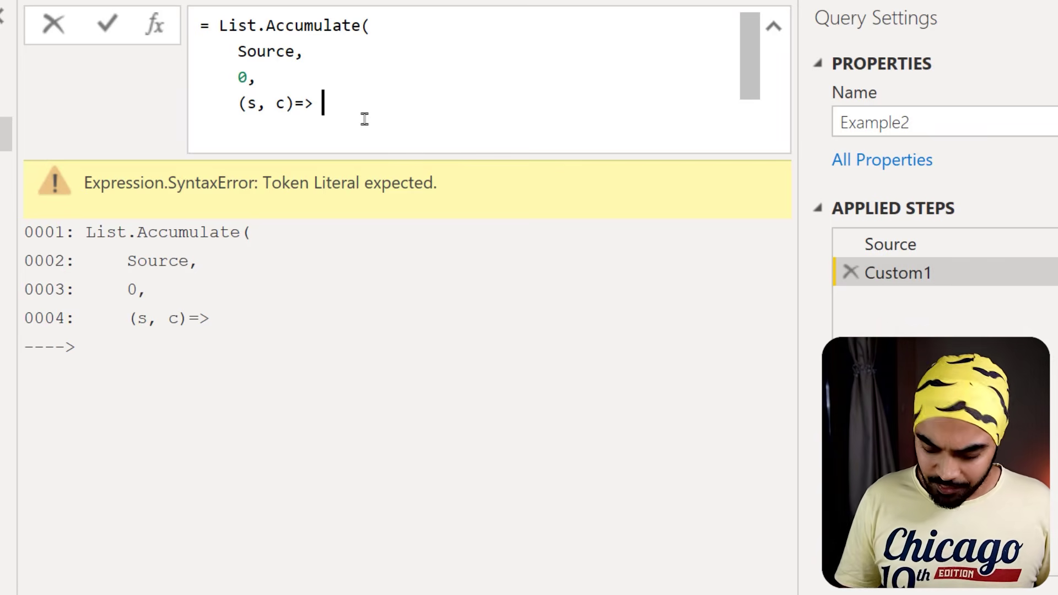
pyautogui.write('state')
pyautogui.press('BackSpace')
pyautogui.press('BackSpace')
pyautogui.press('BackSpace')
pyautogui.press('BackSpace')
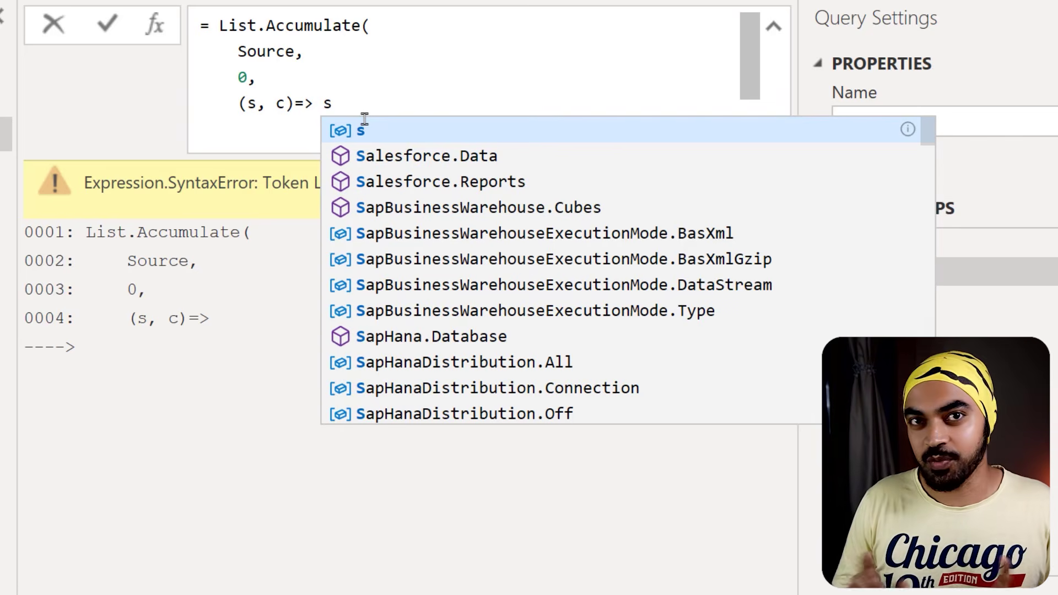
pyautogui.press('Escape')
# Complete the function body with + (c * c), close List.Accumulate on a new line and commit the formula.
pyautogui.write('+ (')
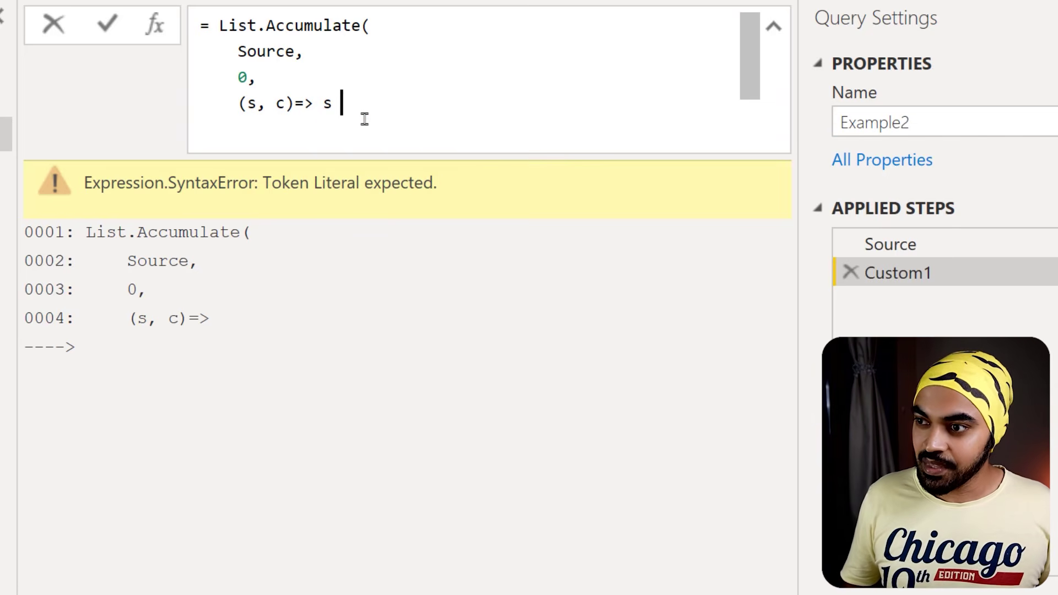
pyautogui.write('c * c')
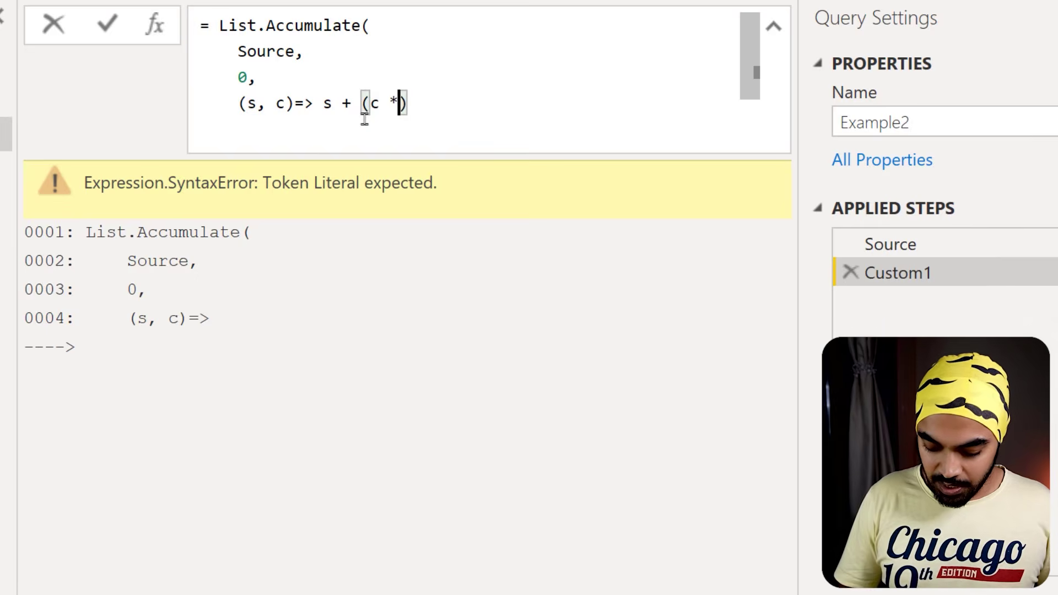
pyautogui.write(')')
pyautogui.hotkey('shift', 'Return')
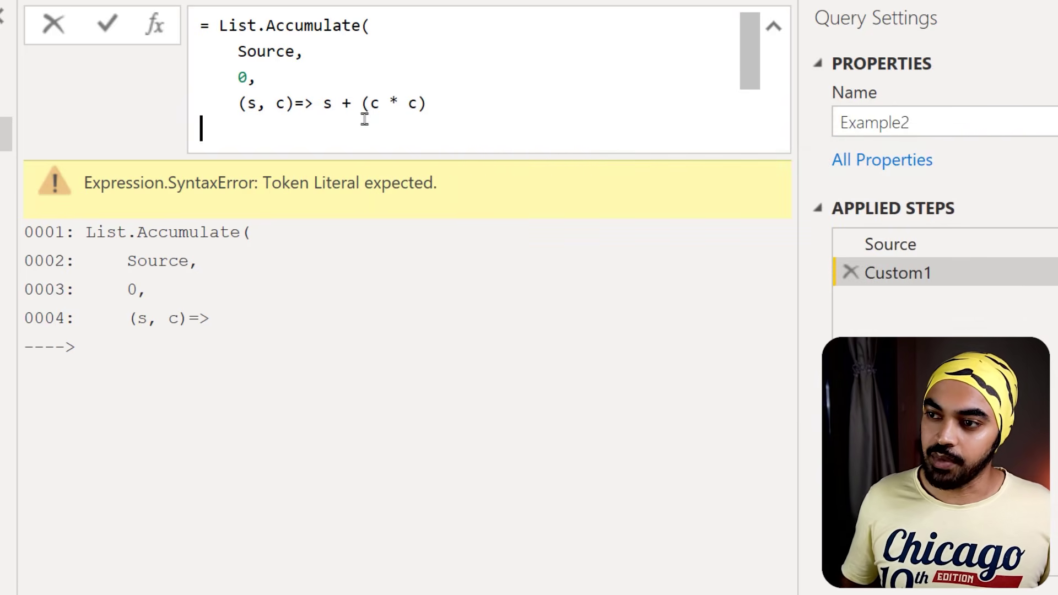
pyautogui.write(')')
pyautogui.press('Return')
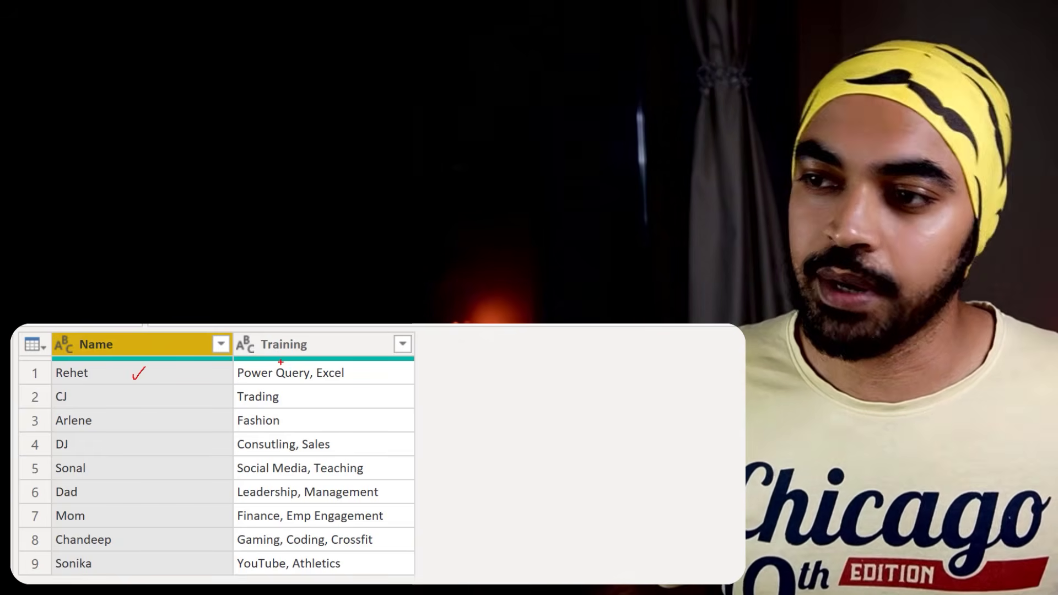
# Annotate the training table with ticks on the first row's trainings and boxed PQ and XL columns marked T beneath.
pyautogui.moveTo(330, 359); pyautogui.dragTo(339, 356)
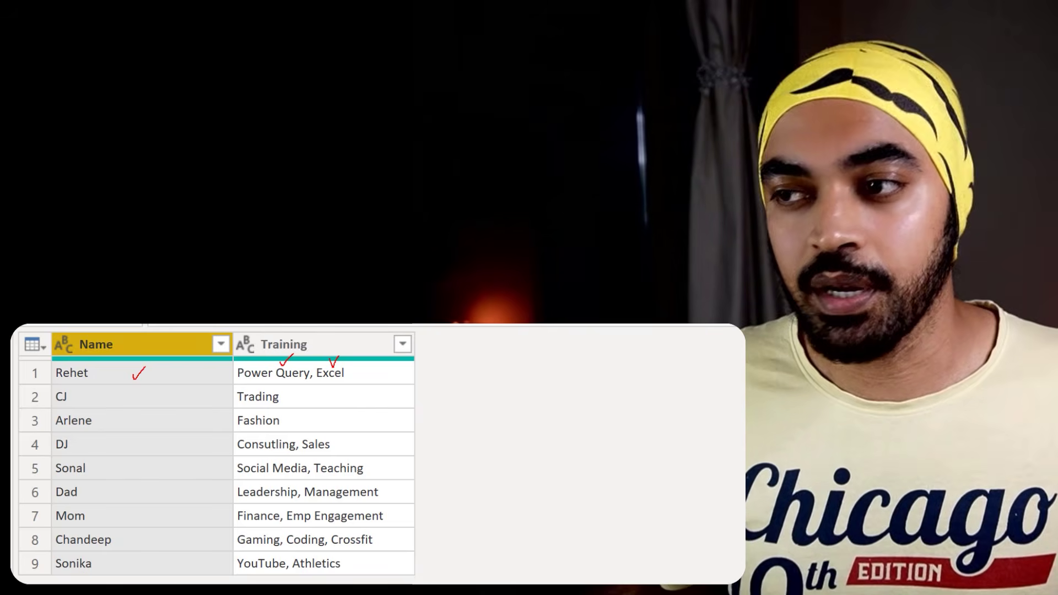
pyautogui.moveTo(428, 335)
pyautogui.mouseDown()
pyautogui.moveTo(504, 359)
pyautogui.moveTo(638, 362)
pyautogui.mouseUp()
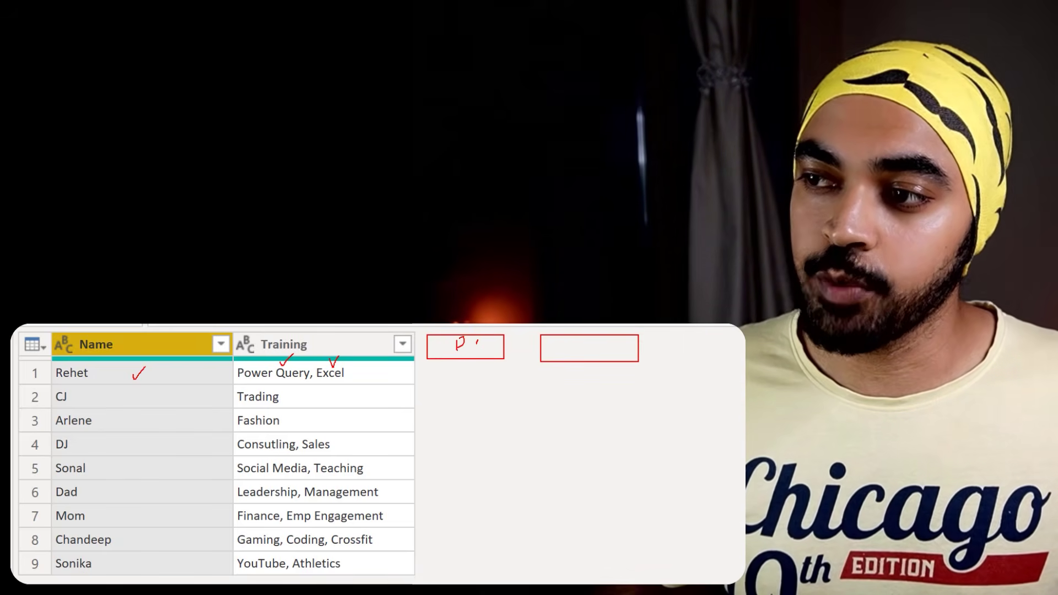
pyautogui.moveTo(477, 341); pyautogui.dragTo(489, 355)
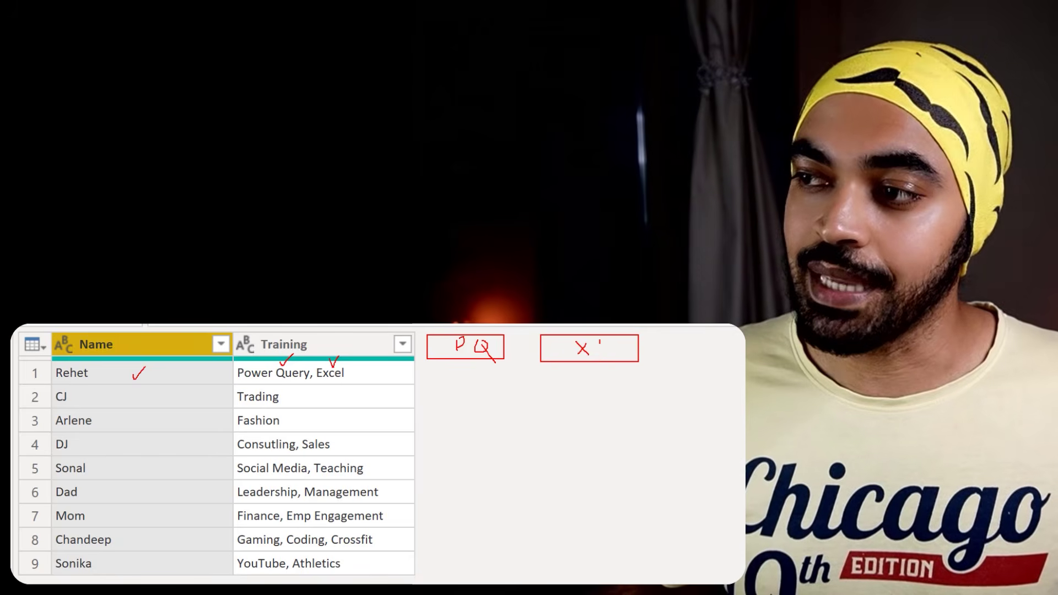
pyautogui.moveTo(601, 343); pyautogui.dragTo(615, 353)
pyautogui.moveTo(471, 362)
pyautogui.mouseDown()
pyautogui.moveTo(471, 375)
pyautogui.moveTo(488, 364)
pyautogui.mouseUp()
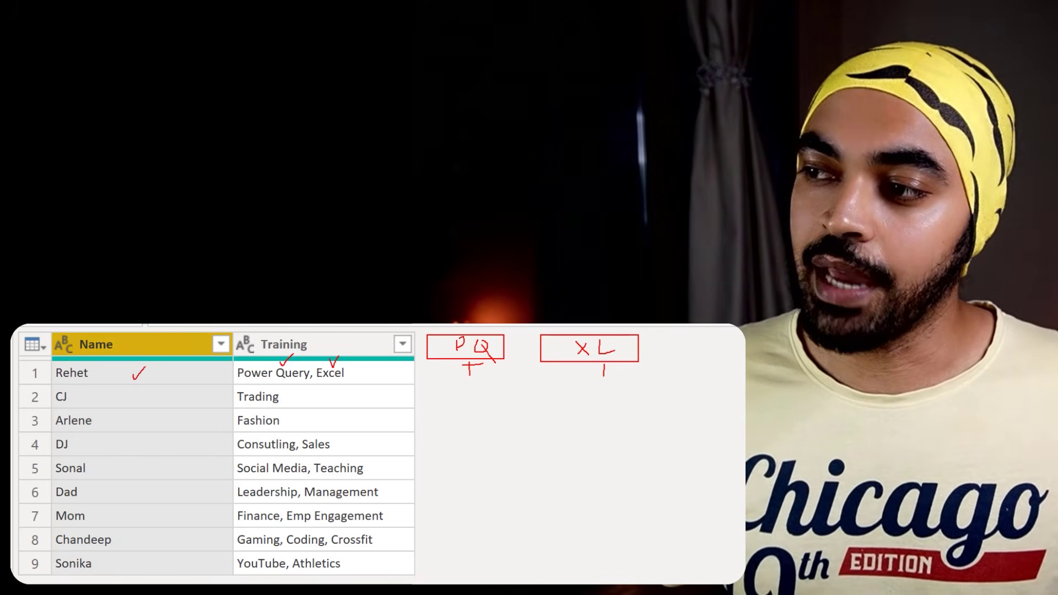
pyautogui.moveTo(596, 371); pyautogui.dragTo(602, 368)
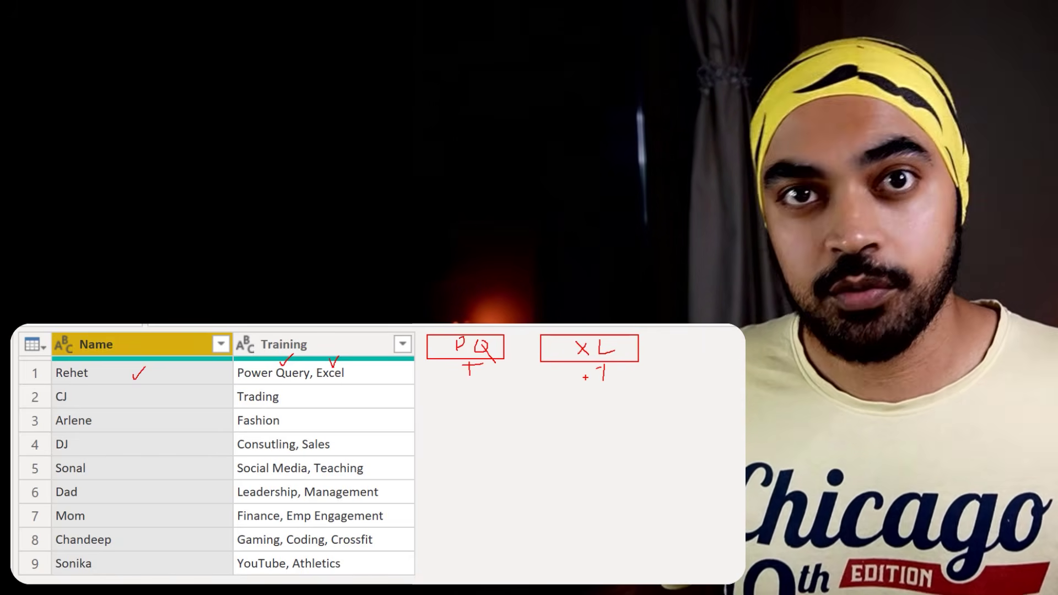
# Add T and F notes, a bracket along the Training column and a second-row mark, and clear the annotations.
pyautogui.moveTo(676, 337); pyautogui.dragTo(675, 352)
pyautogui.moveTo(661, 333)
pyautogui.mouseDown()
pyautogui.moveTo(707, 351)
pyautogui.moveTo(716, 332)
pyautogui.mouseUp()
pyautogui.moveTo(705, 344); pyautogui.dragTo(714, 342)
pyautogui.moveTo(381, 373)
pyautogui.mouseDown()
pyautogui.moveTo(401, 450)
pyautogui.moveTo(403, 577)
pyautogui.moveTo(381, 580)
pyautogui.mouseUp()
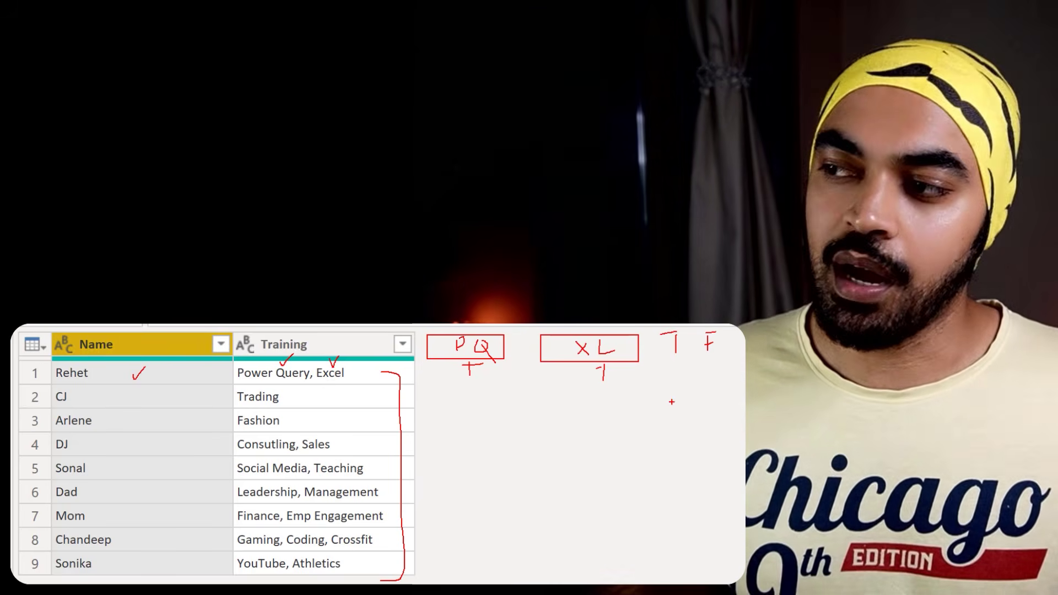
pyautogui.moveTo(94, 400); pyautogui.dragTo(107, 396)
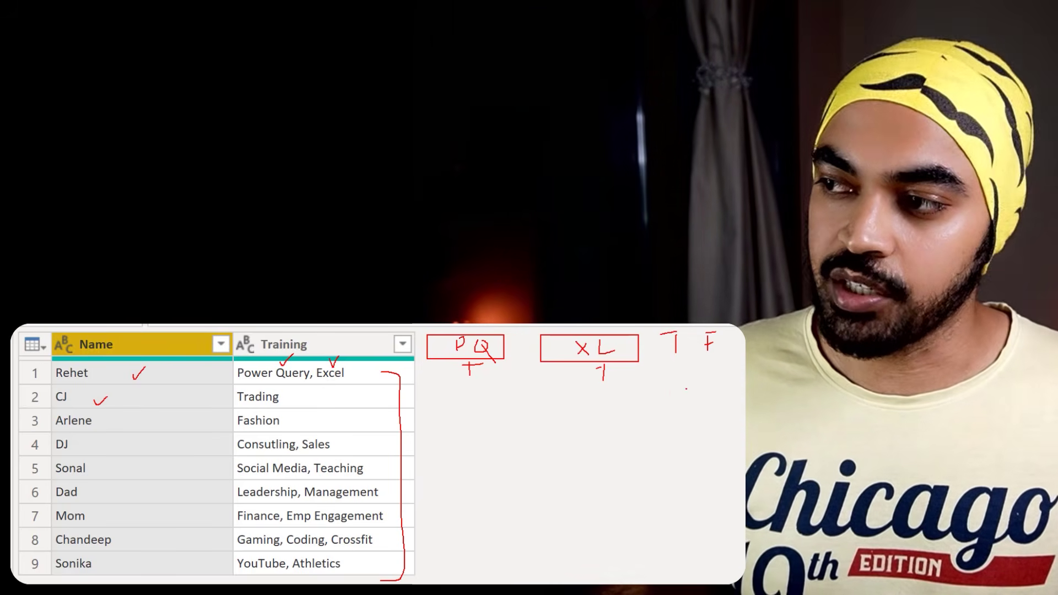
pyautogui.moveTo(671, 390)
pyautogui.mouseDown()
pyautogui.moveTo(671, 408)
pyautogui.moveTo(682, 384)
pyautogui.mouseUp()
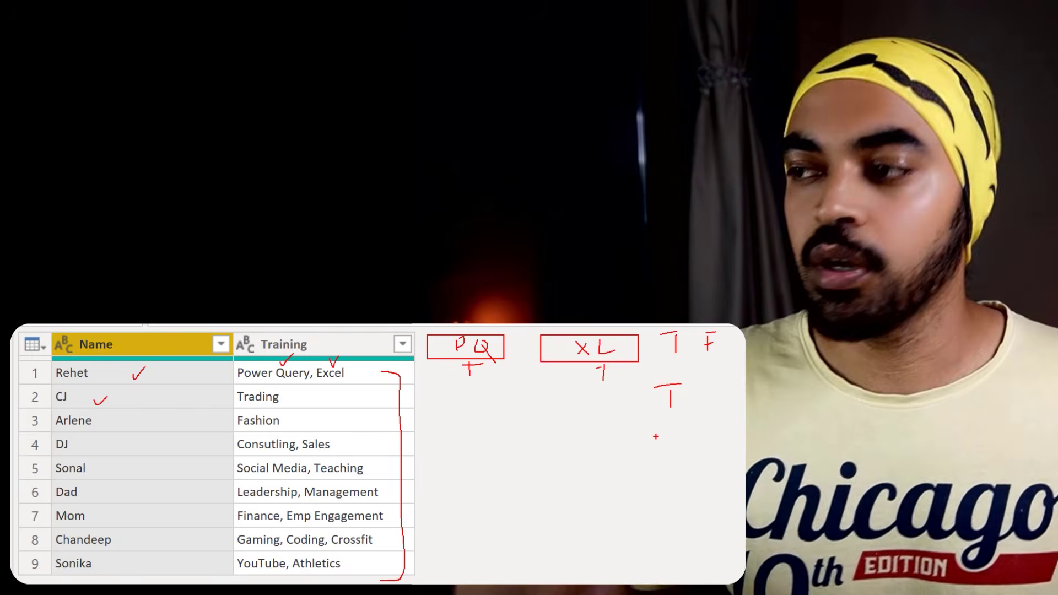
pyautogui.press('Escape')
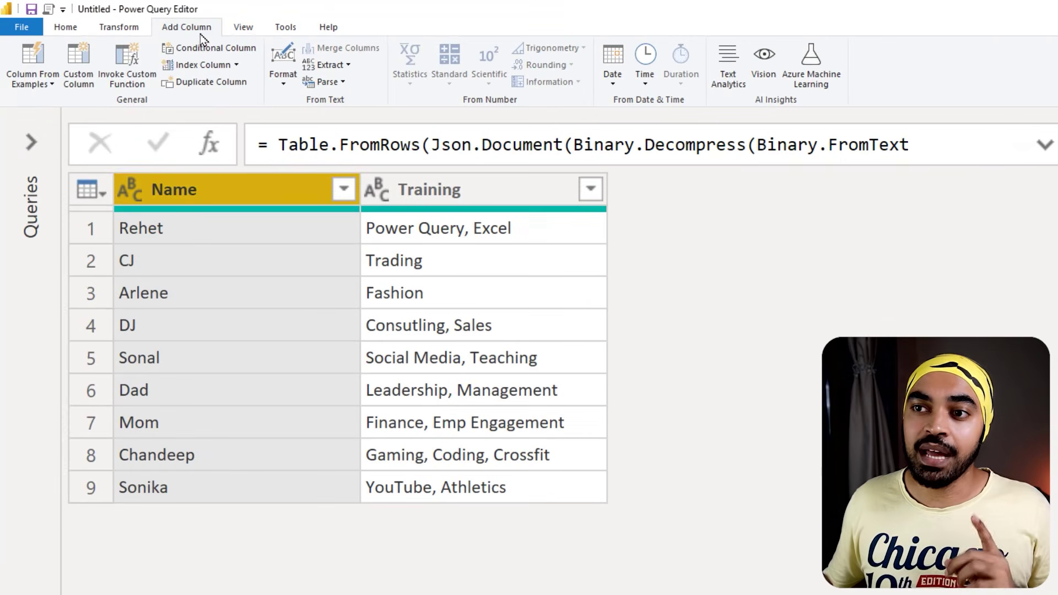
# Add a custom column named Power Query to the Data table with the formula 1.
pyautogui.click(90, 58)
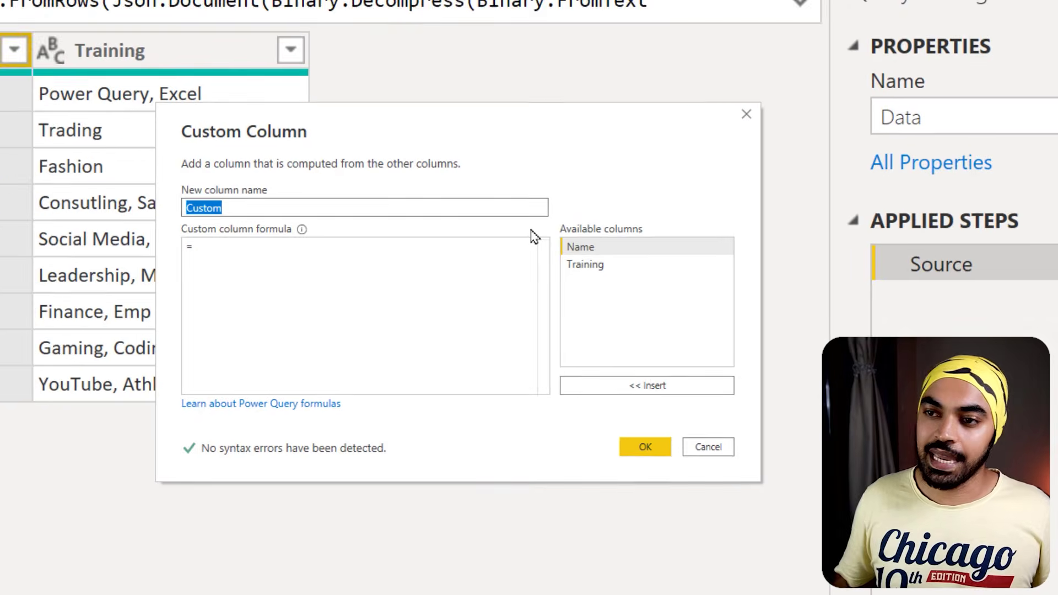
pyautogui.write('Power Que')
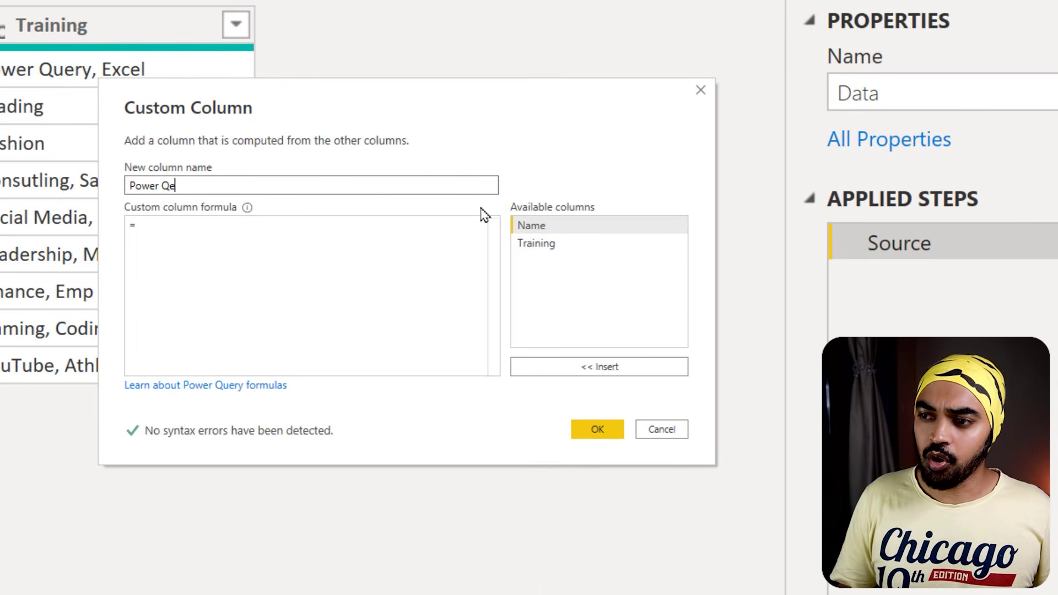
pyautogui.press('BackSpace')
pyautogui.press('BackSpace')
pyautogui.write('uery')
pyautogui.press('Tab')
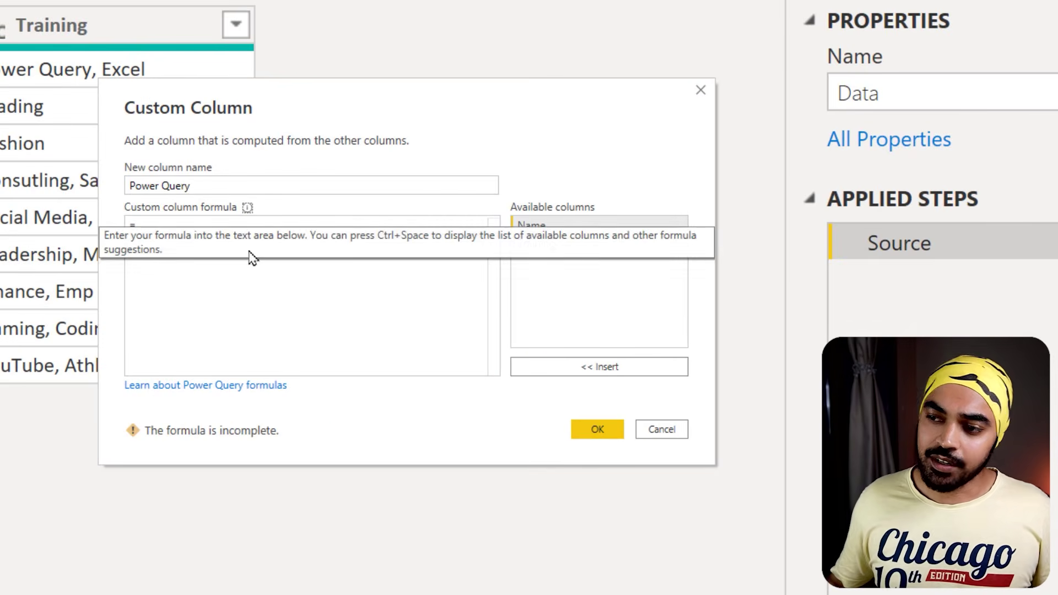
pyautogui.click(221, 231)
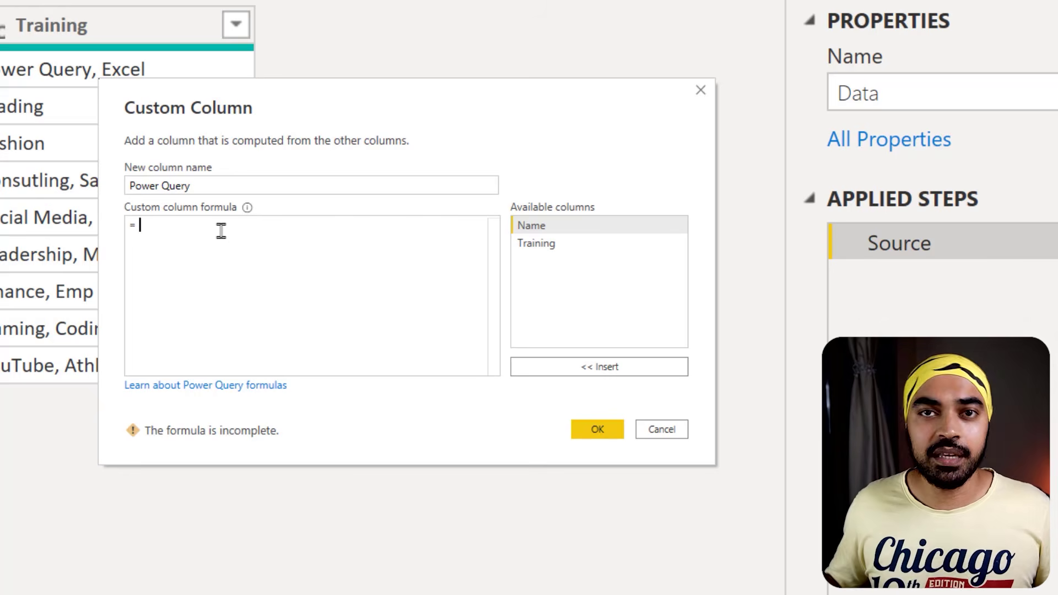
pyautogui.write('1')
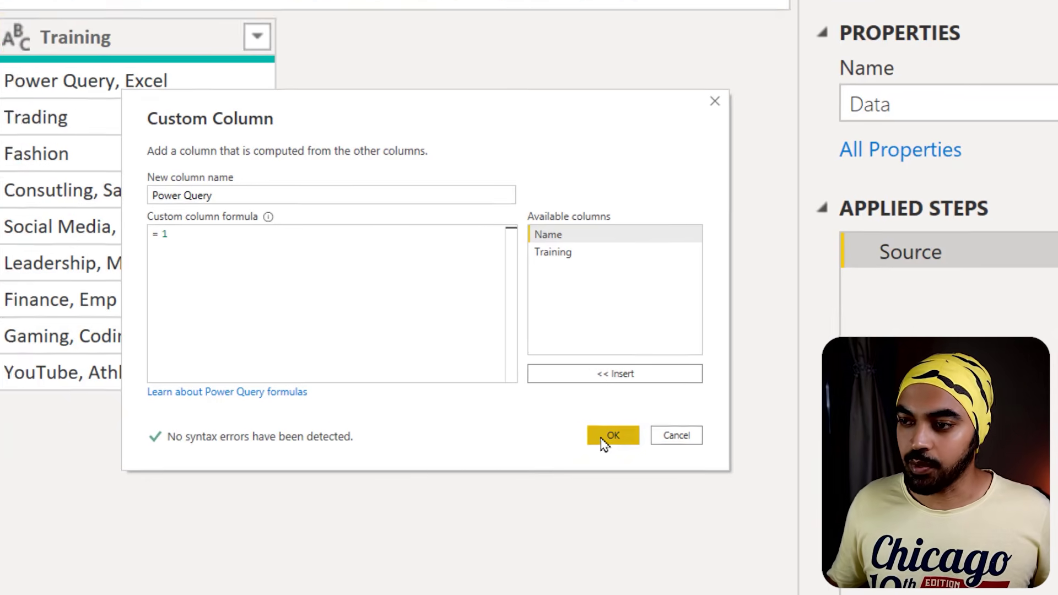
pyautogui.click(605, 438)
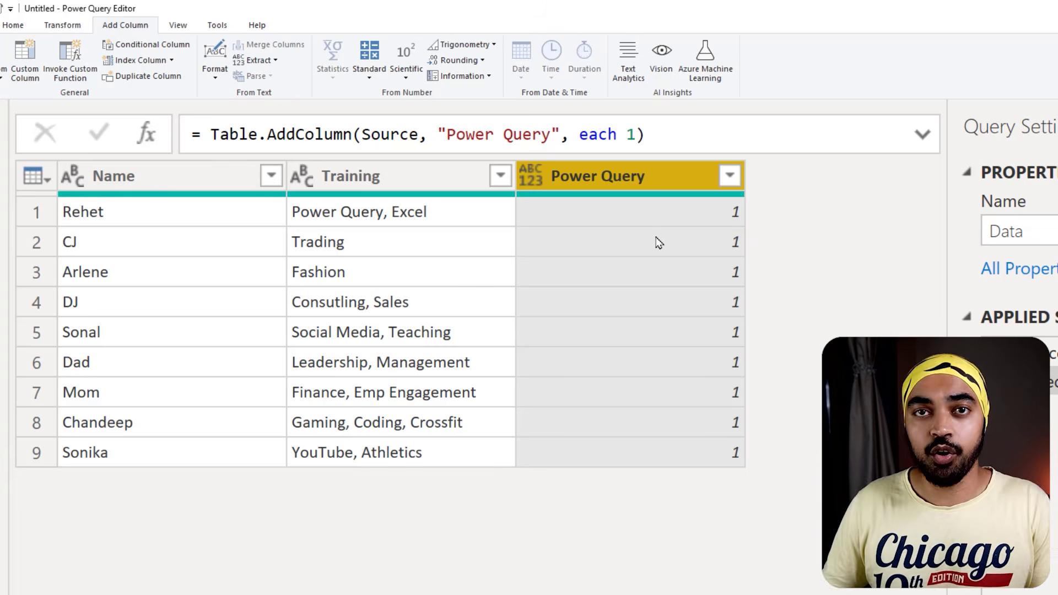
# Add a second custom column named Excel with the formula 1.
pyautogui.click(32, 62)
pyautogui.moveTo(444, 308); pyautogui.dragTo(348, 319)
pyautogui.write('E')
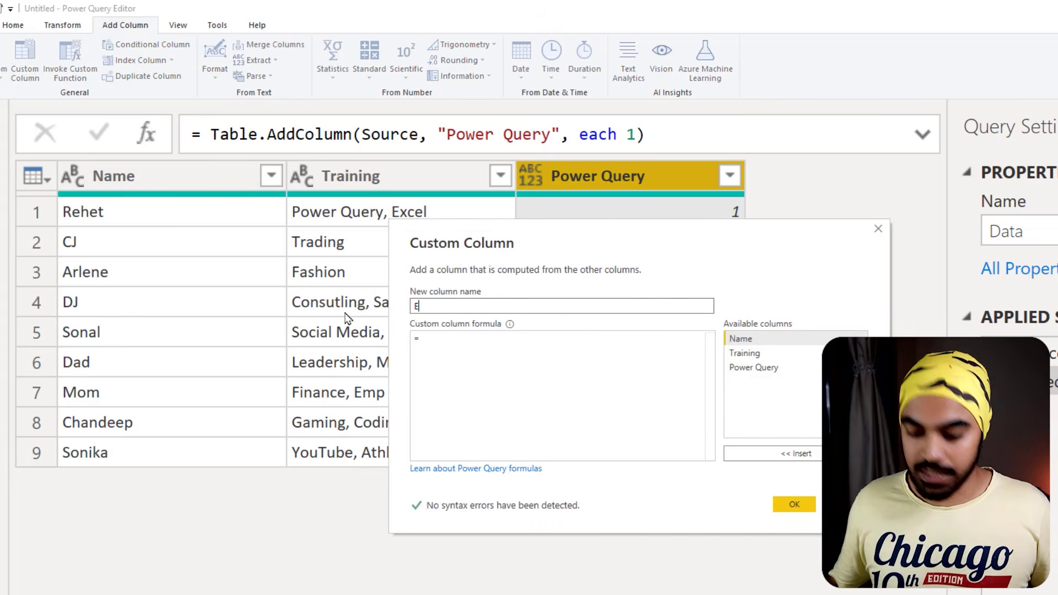
pyautogui.write('xcel')
pyautogui.press('Tab')
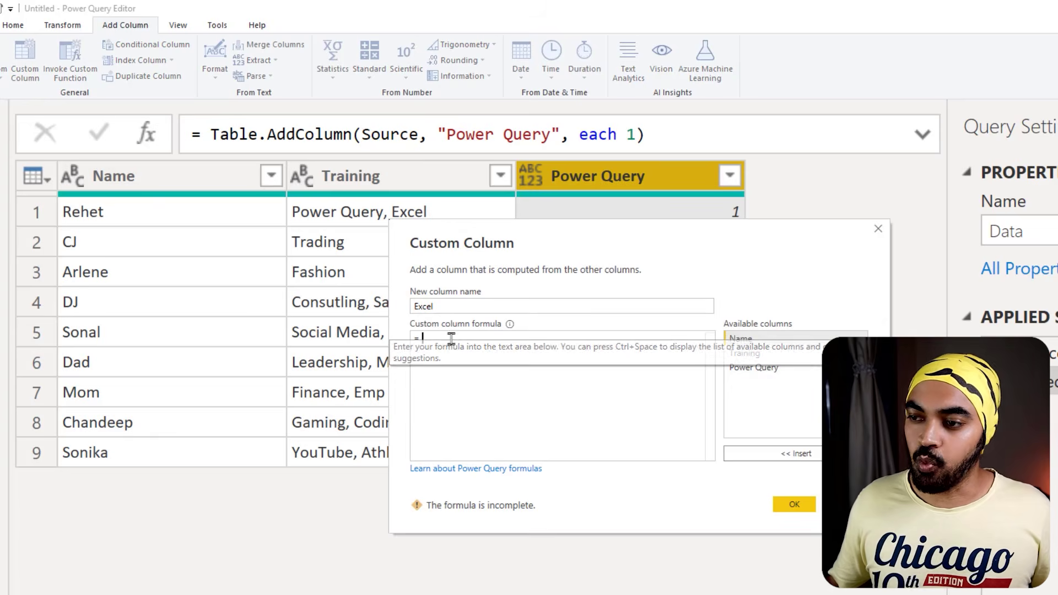
pyautogui.write('1')
pyautogui.click(799, 505)
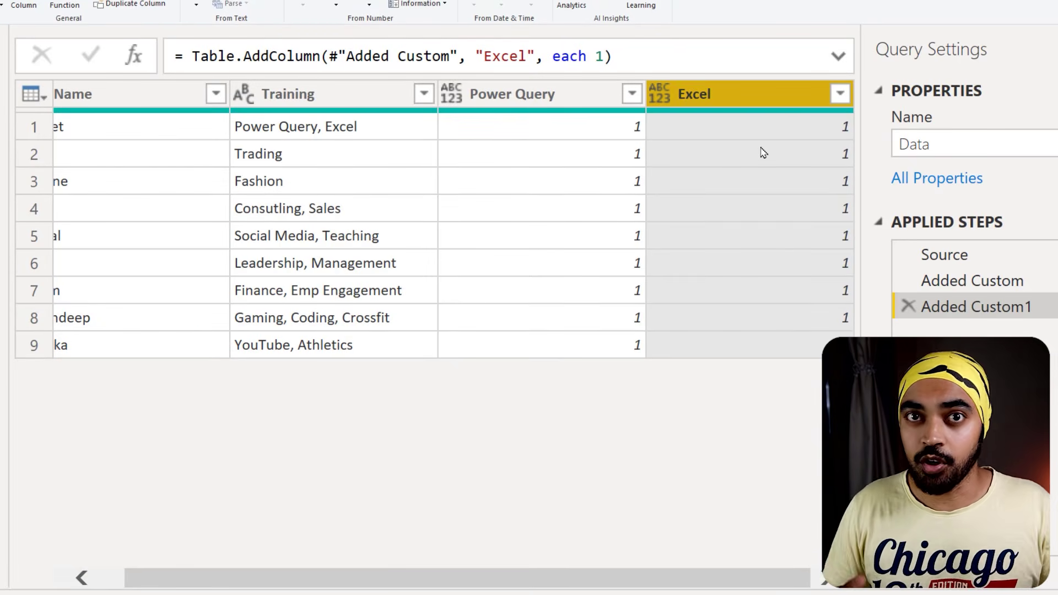
# Go back to the Added Custom step and mark the Table.AddColumn function in its formula for review.
pyautogui.click(981, 281)
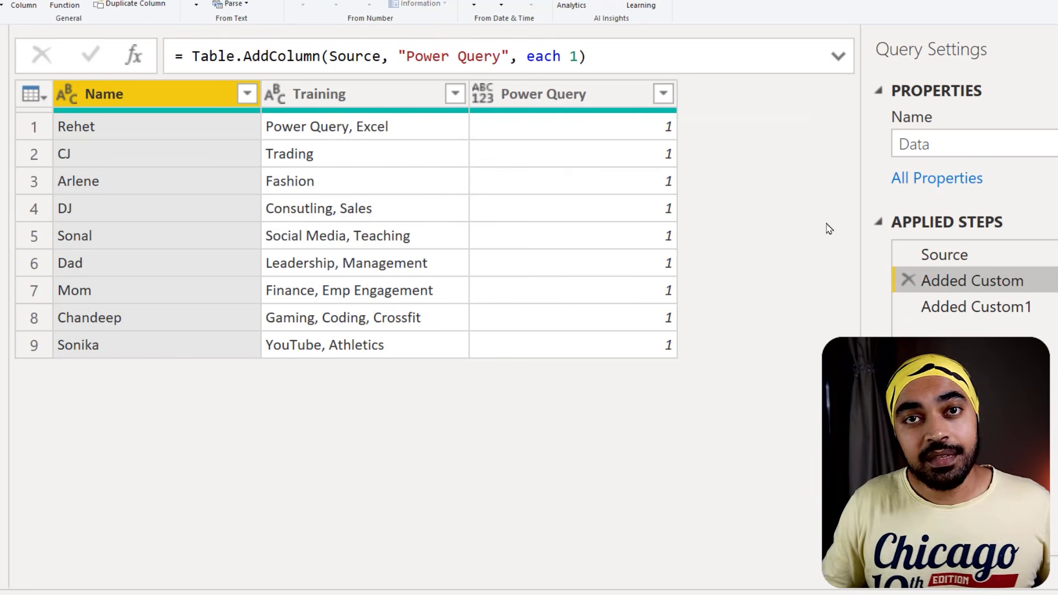
pyautogui.moveTo(171, 37); pyautogui.dragTo(321, 70)
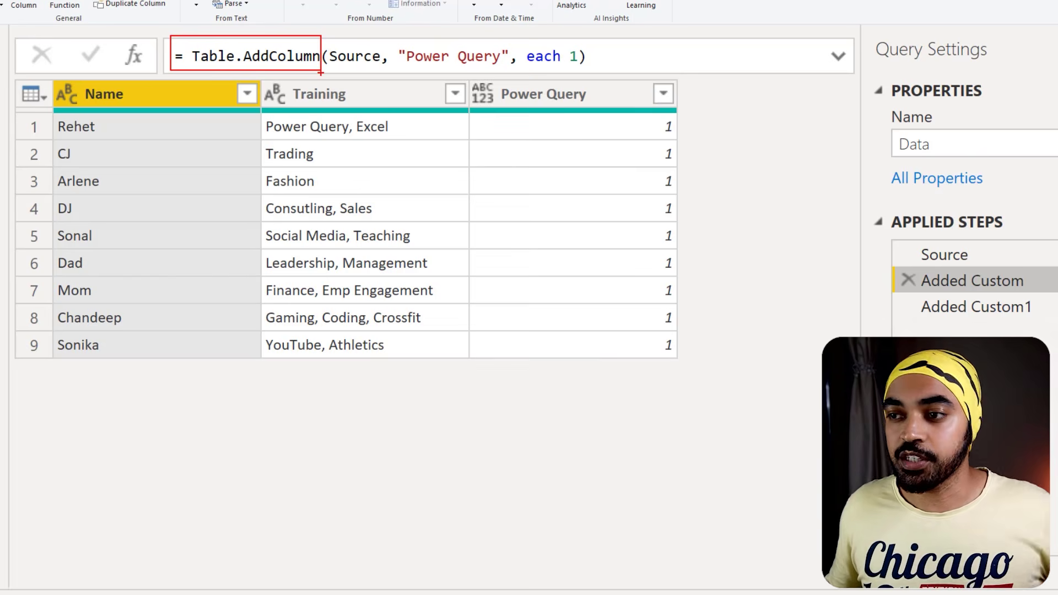
# Mark the Source, "Power Query" and each 1 arguments in the Added Custom formula, link Source to its applied step, and clear the annotations.
pyautogui.moveTo(348, 67)
pyautogui.mouseDown()
pyautogui.moveTo(354, 75)
pyautogui.moveTo(330, 62)
pyautogui.moveTo(372, 44)
pyautogui.moveTo(889, 255)
pyautogui.moveTo(879, 269)
pyautogui.mouseUp()
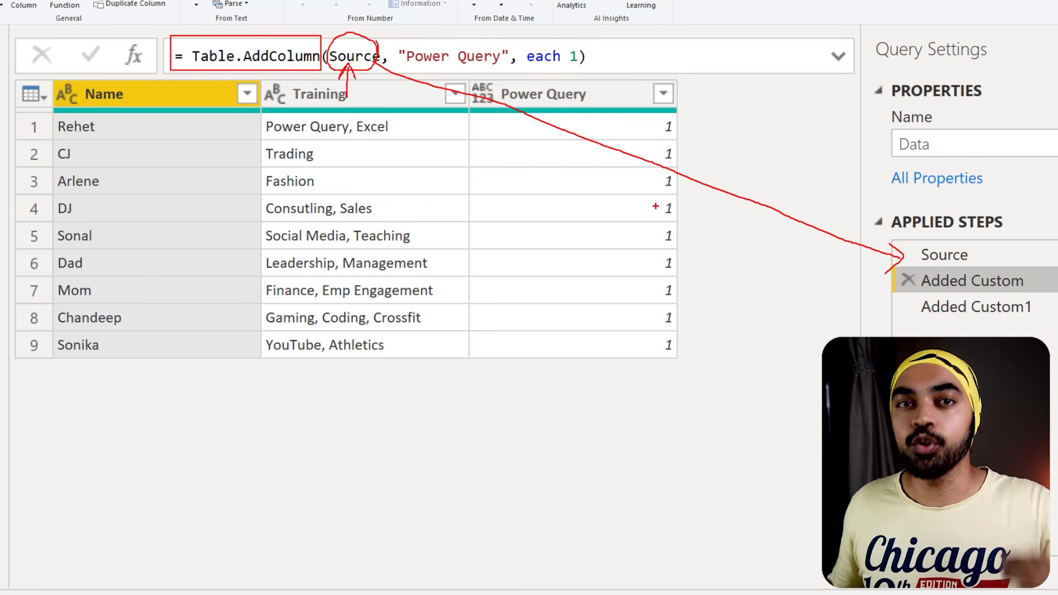
pyautogui.moveTo(431, 9)
pyautogui.mouseDown()
pyautogui.moveTo(432, 41)
pyautogui.moveTo(426, 35)
pyautogui.mouseUp()
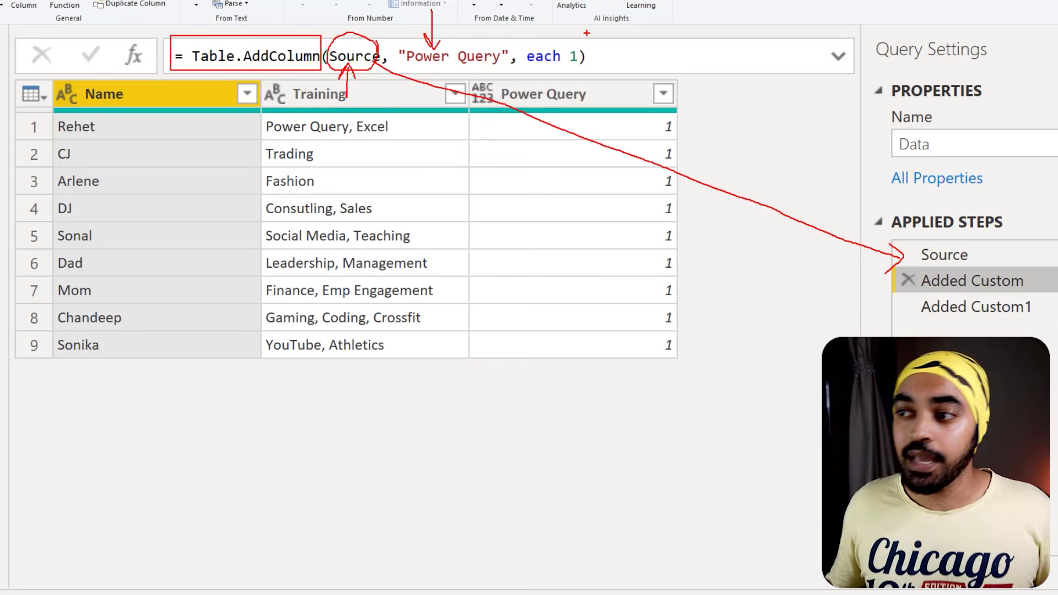
pyautogui.moveTo(589, 35)
pyautogui.mouseDown()
pyautogui.moveTo(537, 32)
pyautogui.moveTo(613, 40)
pyautogui.moveTo(598, 32)
pyautogui.mouseUp()
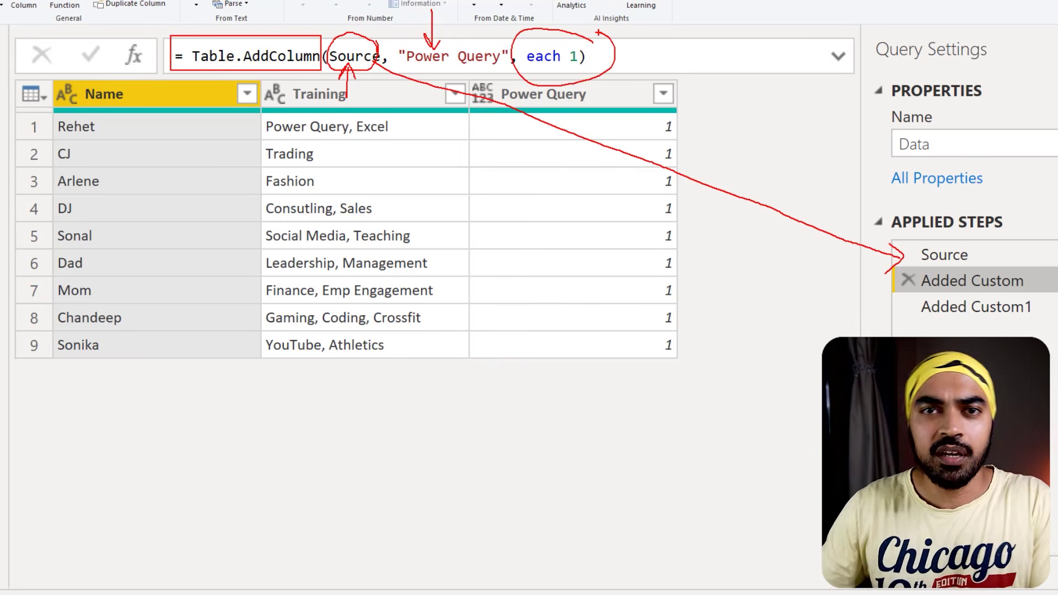
pyautogui.press('Escape')
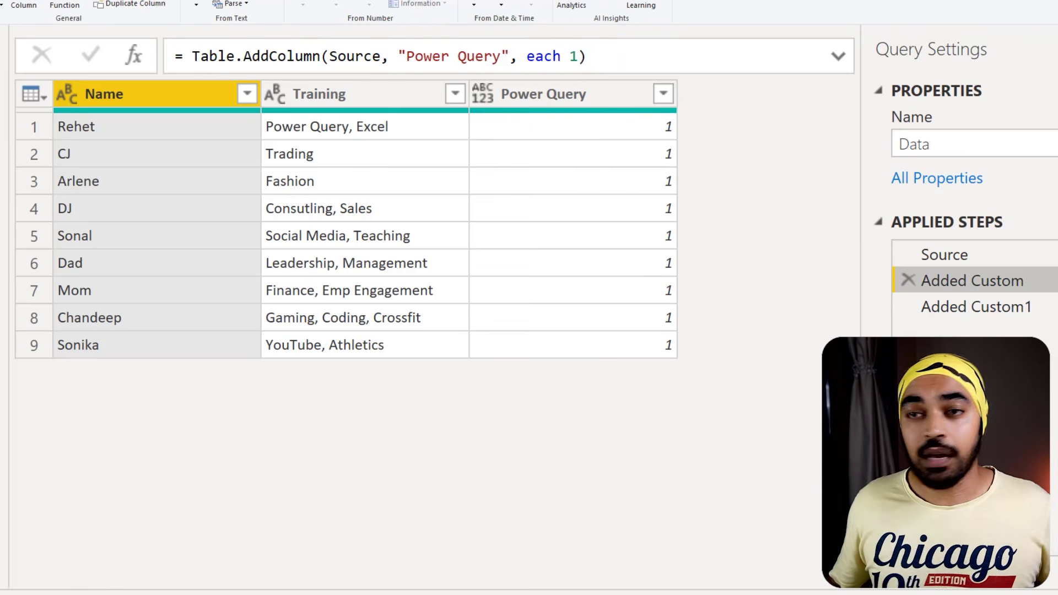
# View the Added Custom1 step, return to Added Custom, and frame its resulting table with an annotation.
pyautogui.click(915, 307)
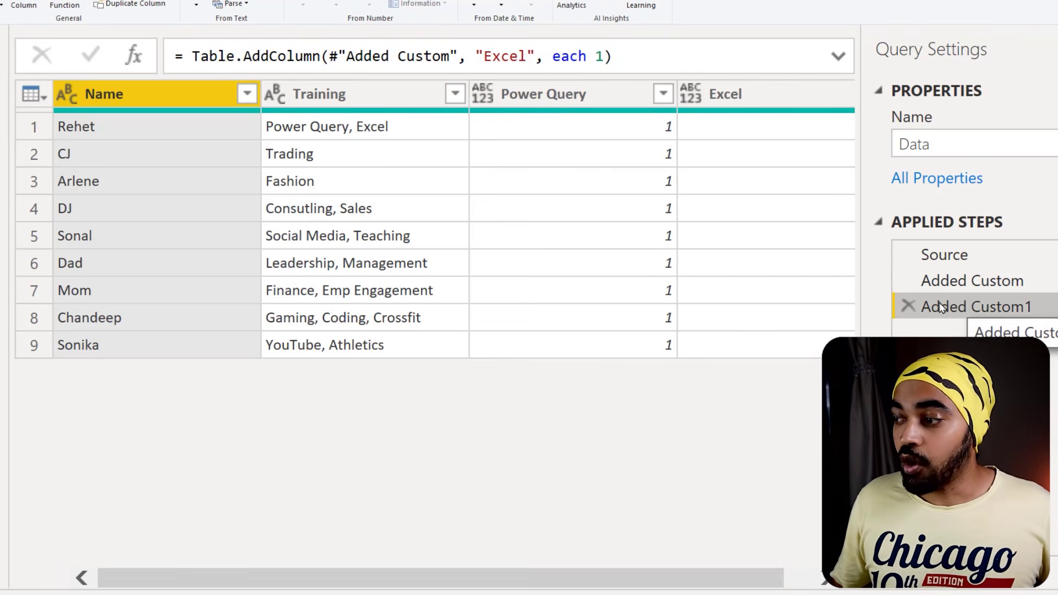
pyautogui.click(949, 290)
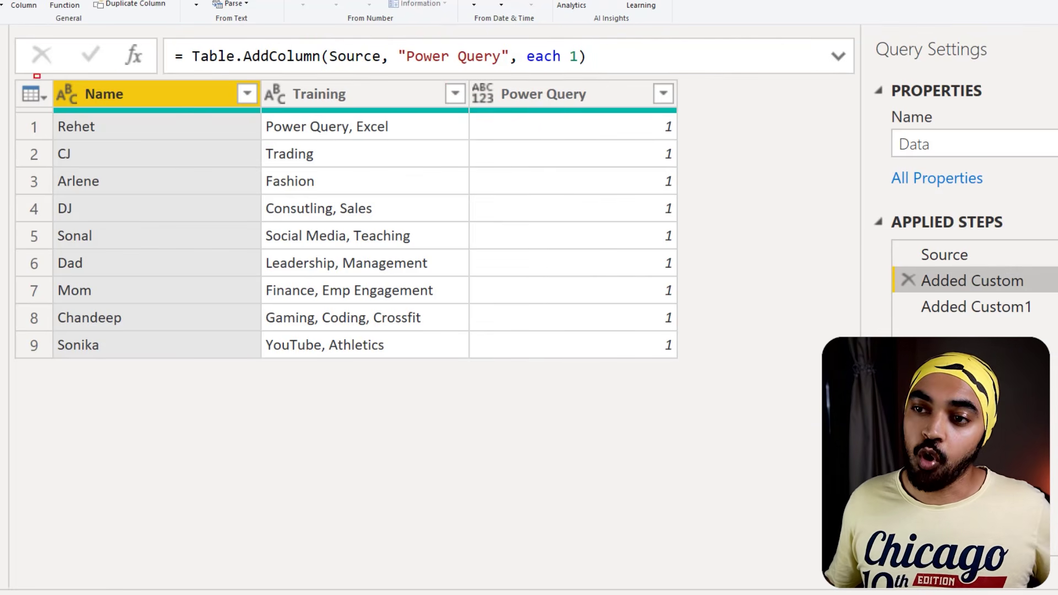
pyautogui.moveTo(34, 74)
pyautogui.mouseDown()
pyautogui.moveTo(686, 347)
pyautogui.moveTo(676, 366)
pyautogui.mouseUp()
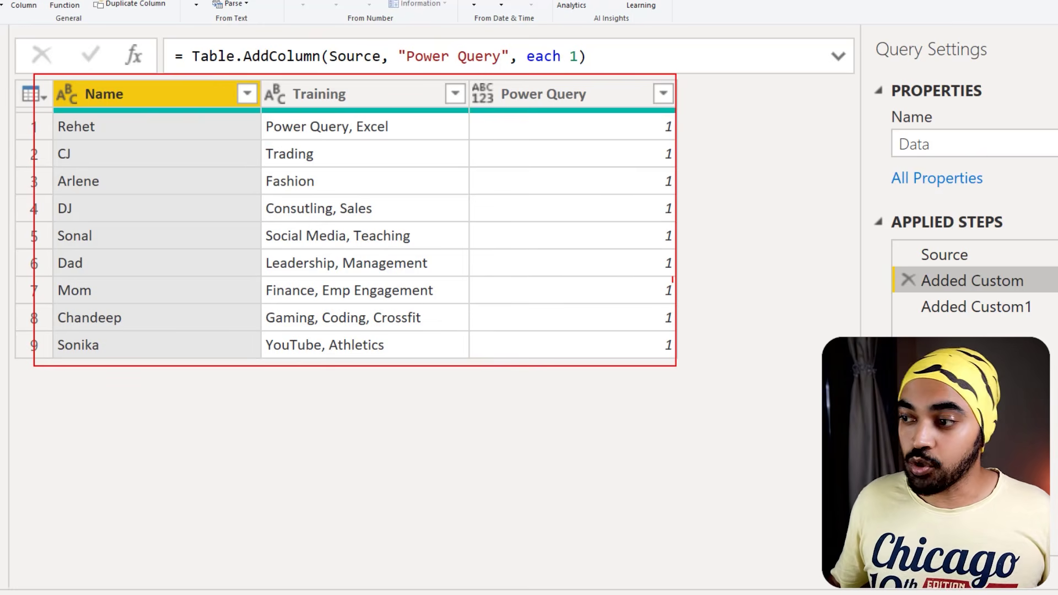
pyautogui.moveTo(673, 280); pyautogui.dragTo(707, 266)
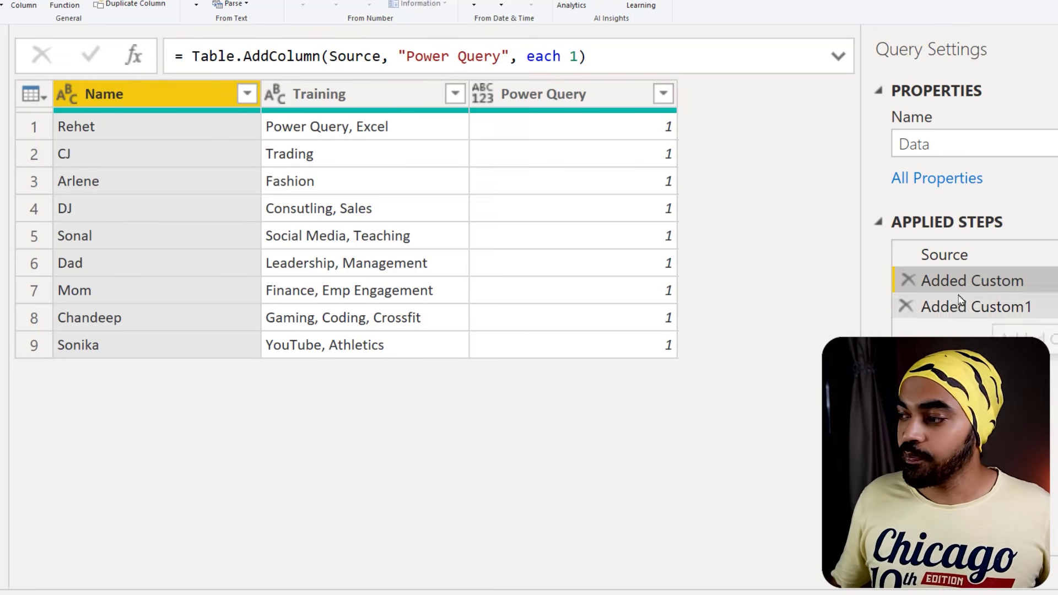
# Review the Added Custom1 formula by marking its #"Added Custom", "Excel" and 1 arguments, and clear the annotations.
pyautogui.click(940, 307)
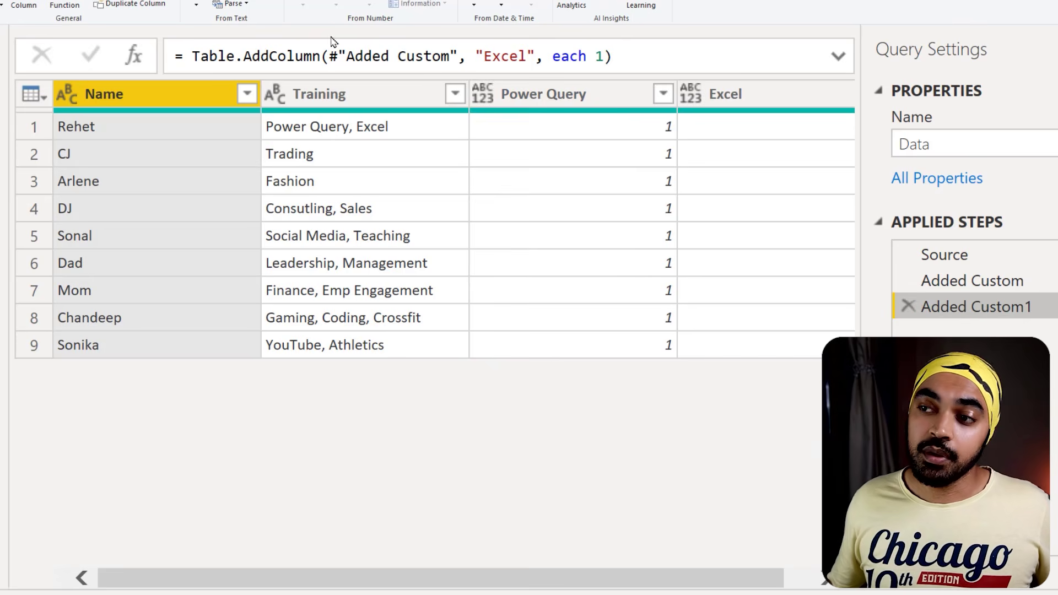
pyautogui.moveTo(326, 36)
pyautogui.mouseDown()
pyautogui.moveTo(460, 77)
pyautogui.moveTo(480, 99)
pyautogui.moveTo(915, 282)
pyautogui.mouseUp()
pyautogui.moveTo(903, 265); pyautogui.dragTo(904, 290)
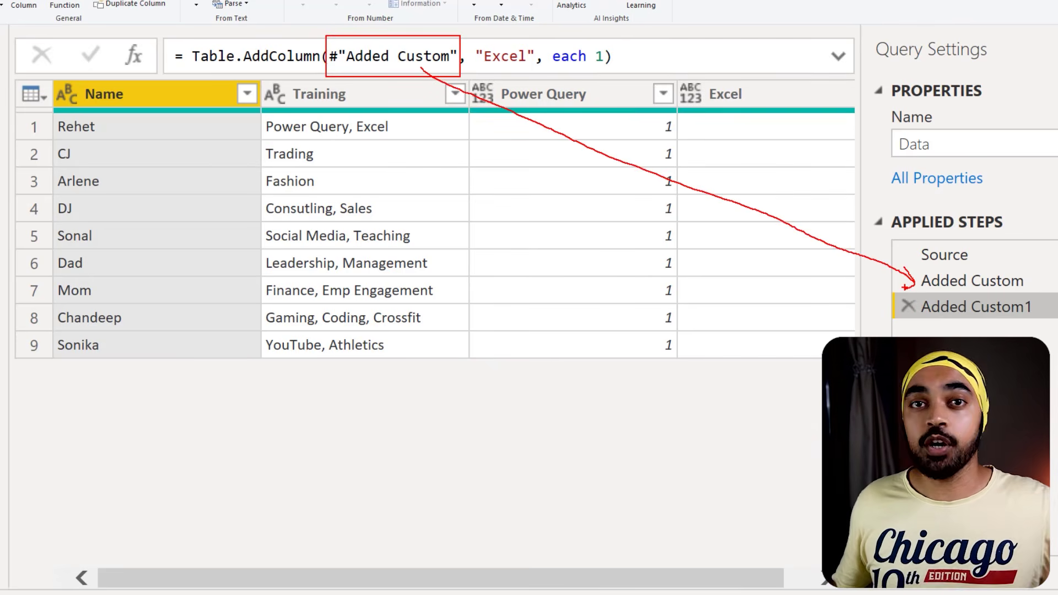
pyautogui.moveTo(535, 36)
pyautogui.mouseDown()
pyautogui.moveTo(485, 80)
pyautogui.moveTo(512, 42)
pyautogui.mouseUp()
pyautogui.moveTo(595, 25); pyautogui.dragTo(593, 45)
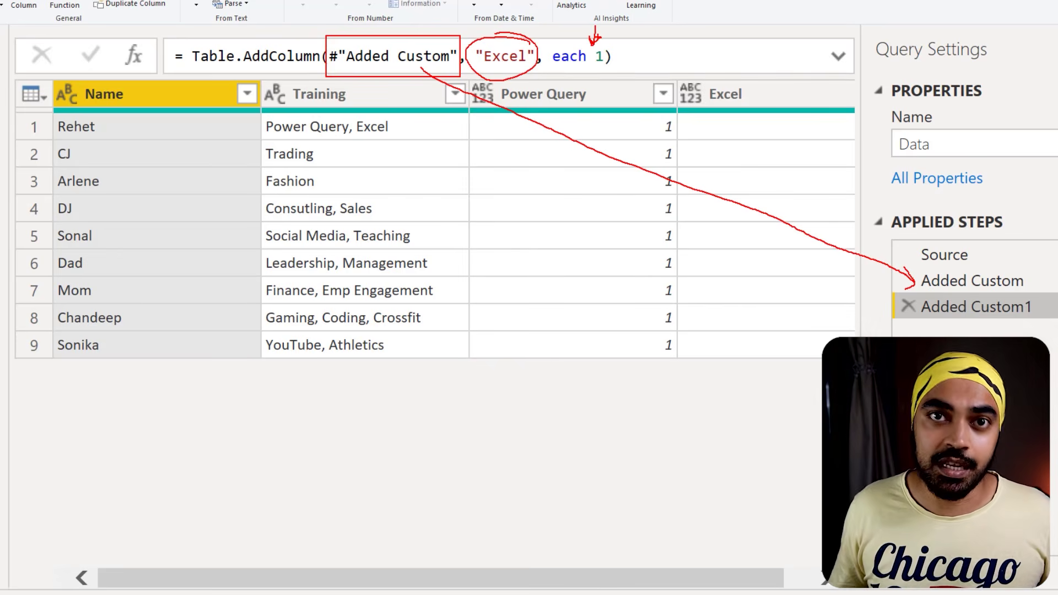
pyautogui.press('Escape')
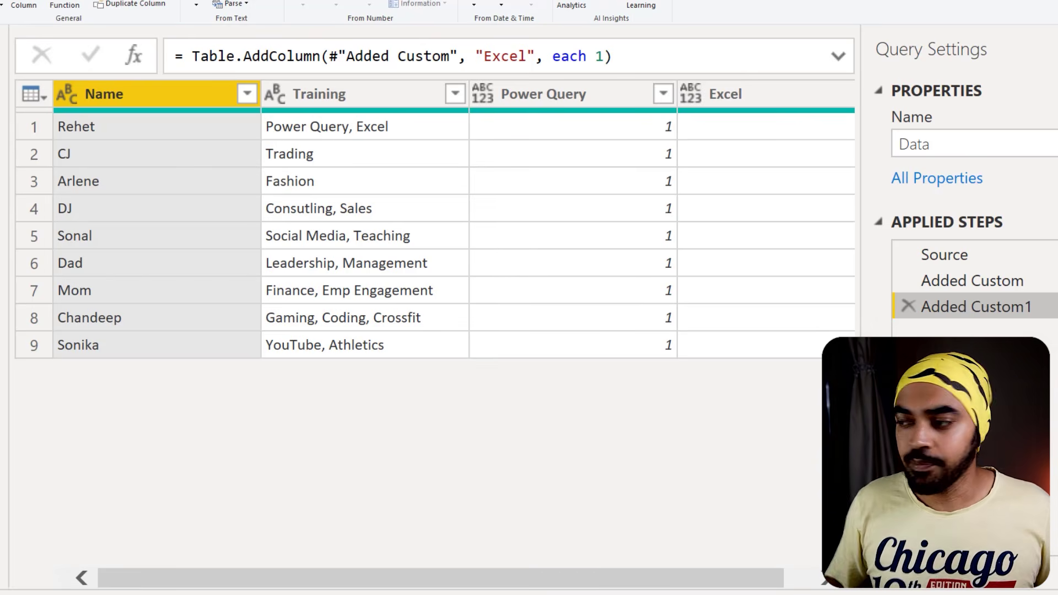
# Delete the Added Custom1 and Added Custom steps from the Data query and inspect the first Training entries.
pyautogui.click(908, 307)
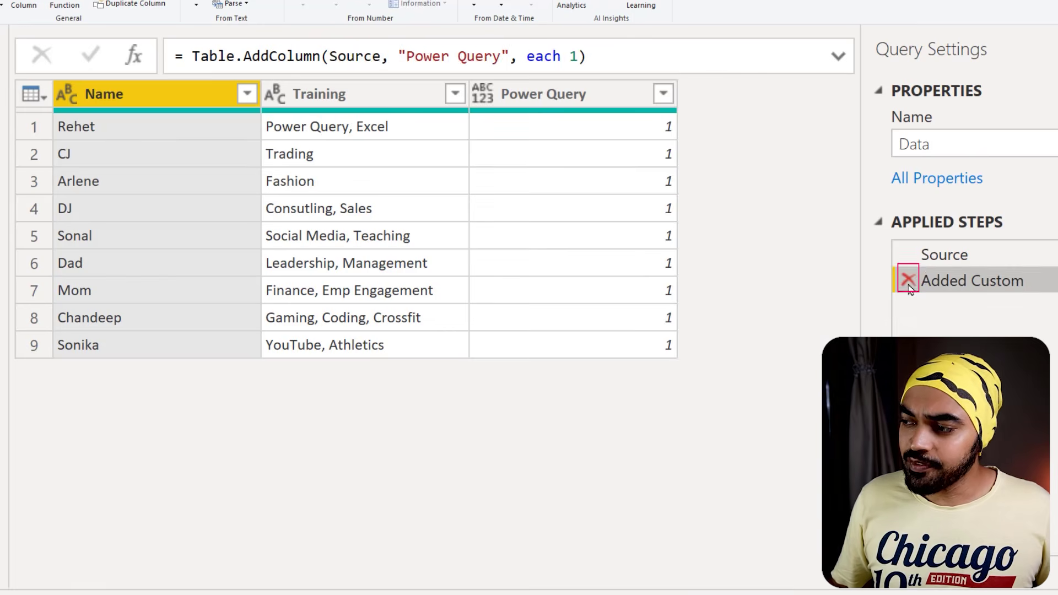
pyautogui.click(909, 283)
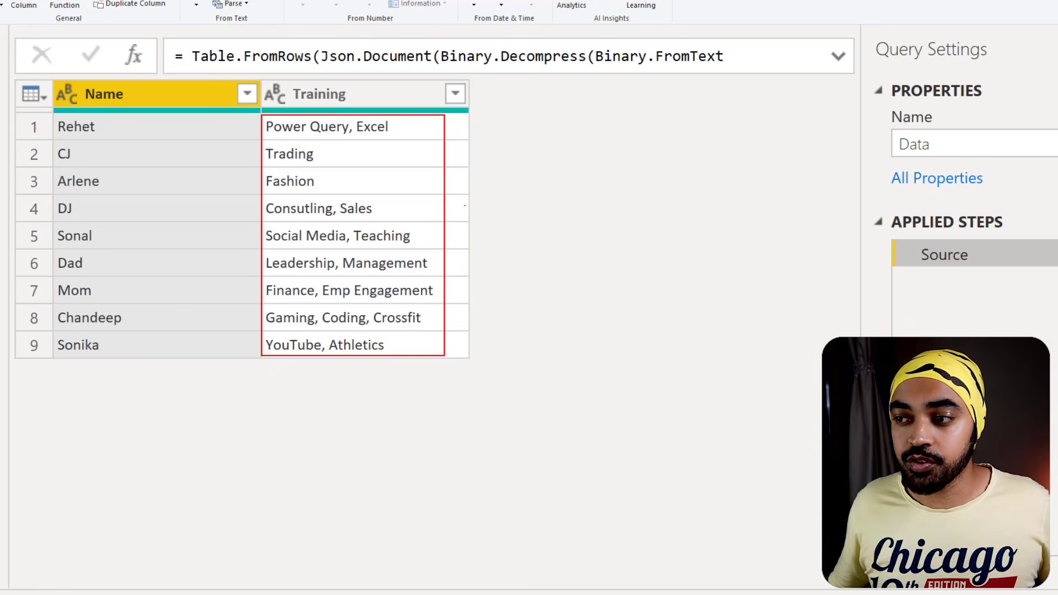
pyautogui.moveTo(458, 202); pyautogui.dragTo(497, 183)
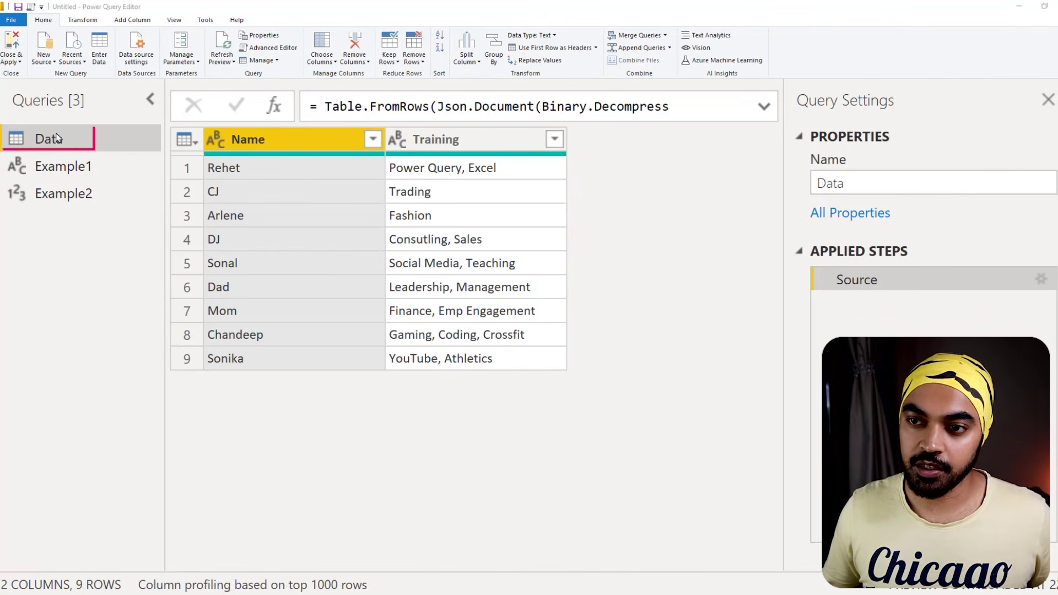
pyautogui.click(439, 171)
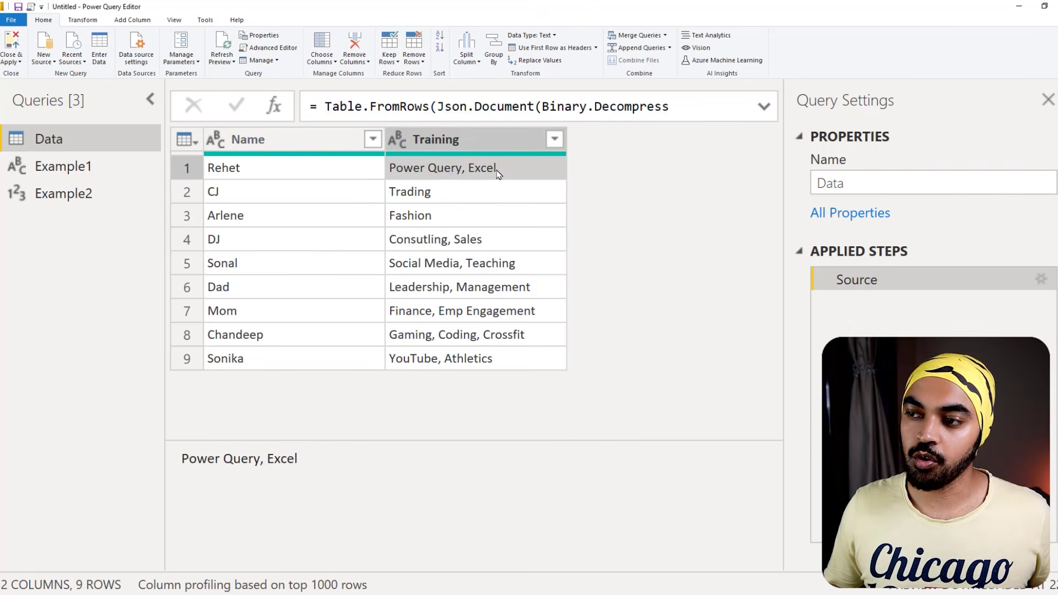
pyautogui.click(427, 196)
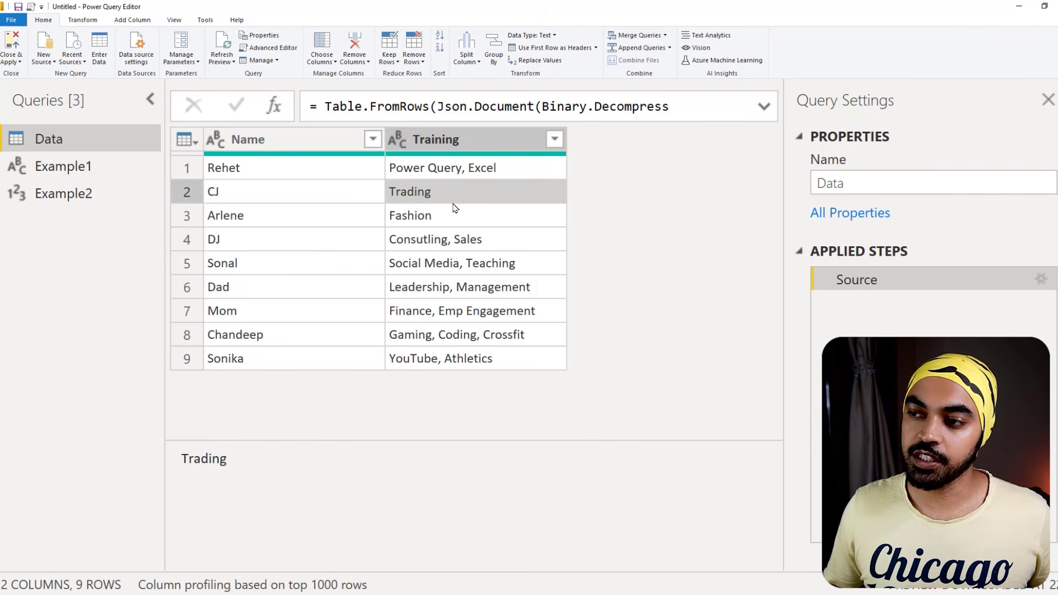
# Duplicate the Data query and name the copy TrainingList.
pyautogui.rightClick(51, 139)
pyautogui.click(61, 200)
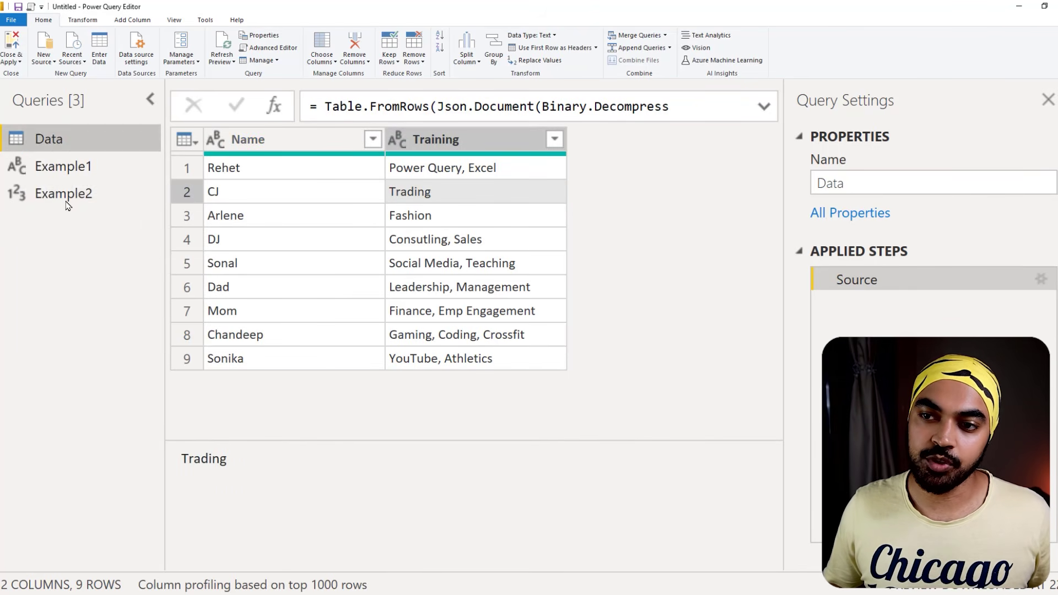
pyautogui.moveTo(864, 185); pyautogui.dragTo(673, 194)
pyautogui.write('L')
pyautogui.press('BackSpace')
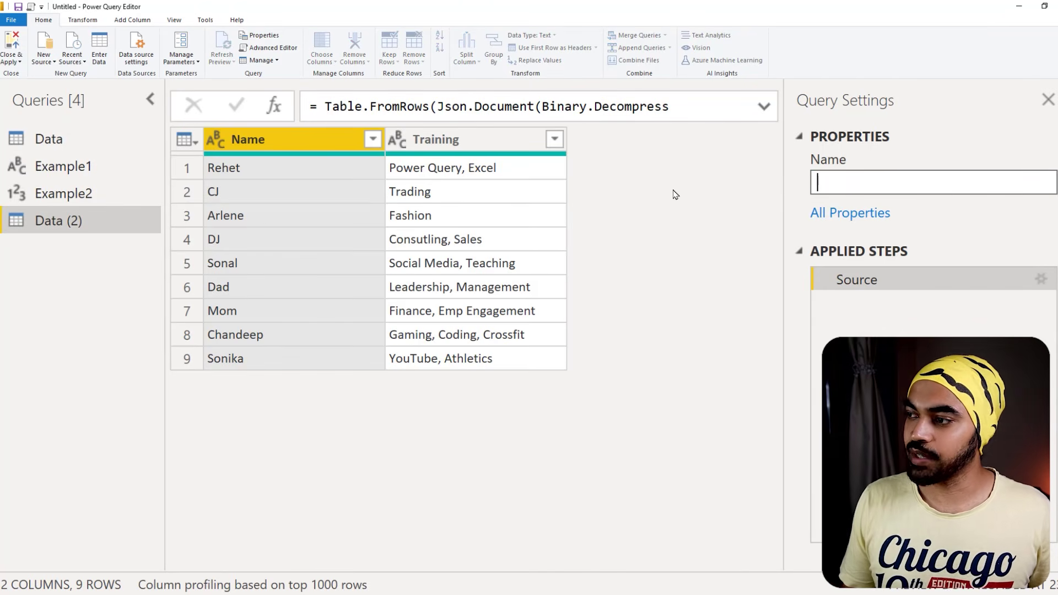
pyautogui.write('TrainingList')
pyautogui.press('Return')
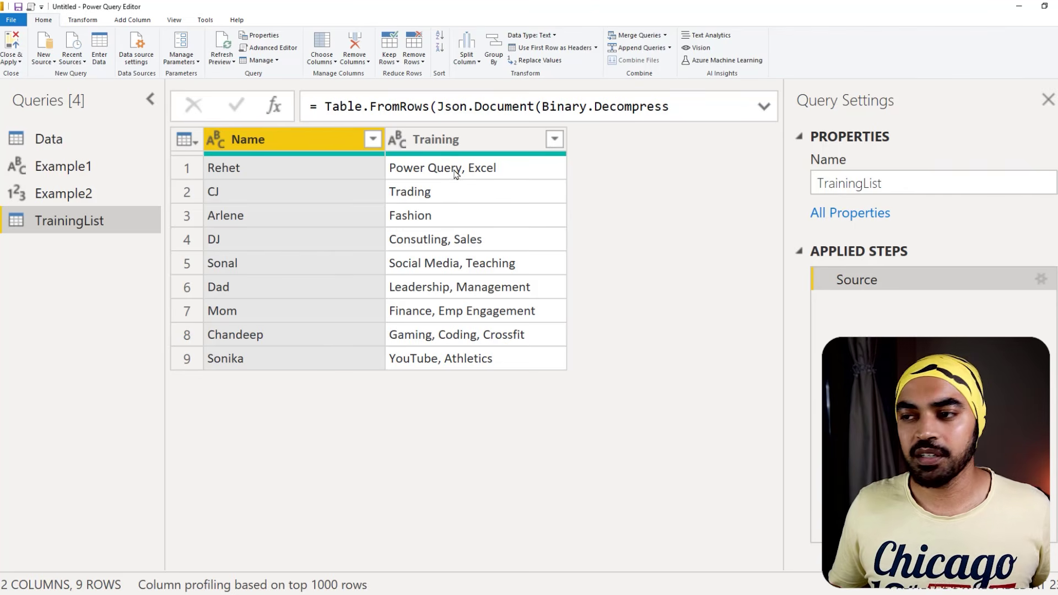
# Cross out the Name column and mark the Training column with annotations, and clear them.
pyautogui.moveTo(223, 133); pyautogui.dragTo(328, 252)
pyautogui.moveTo(300, 145); pyautogui.dragTo(248, 241)
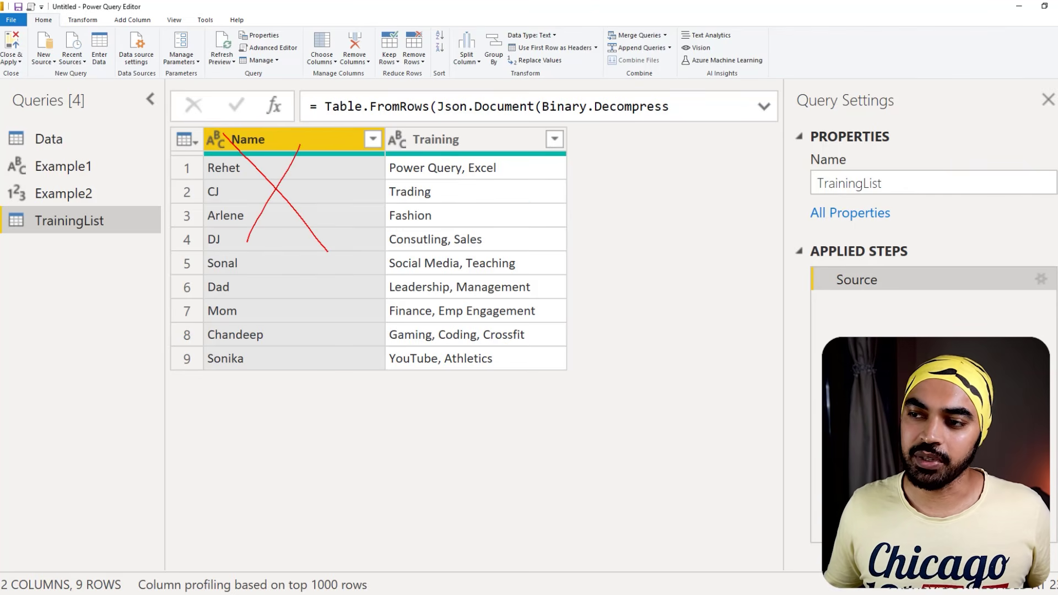
pyautogui.moveTo(519, 192); pyautogui.dragTo(568, 176)
pyautogui.press('Escape')
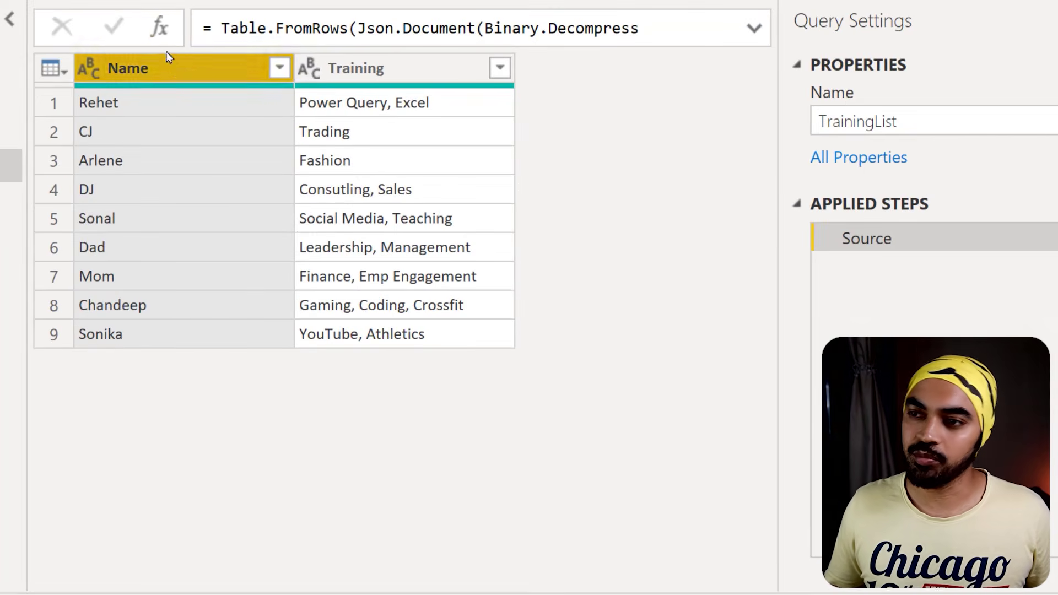
# Add a custom step to TrainingList that extracts the Training column as a list with the formula = Source[Training].
pyautogui.click(160, 34)
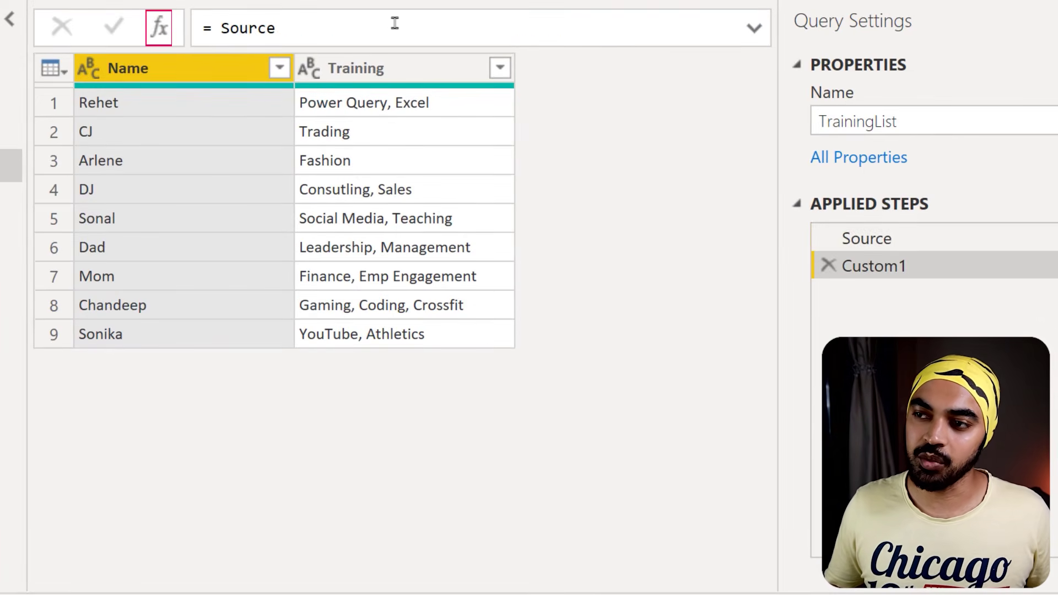
pyautogui.click(309, 28)
pyautogui.write('[Traini')
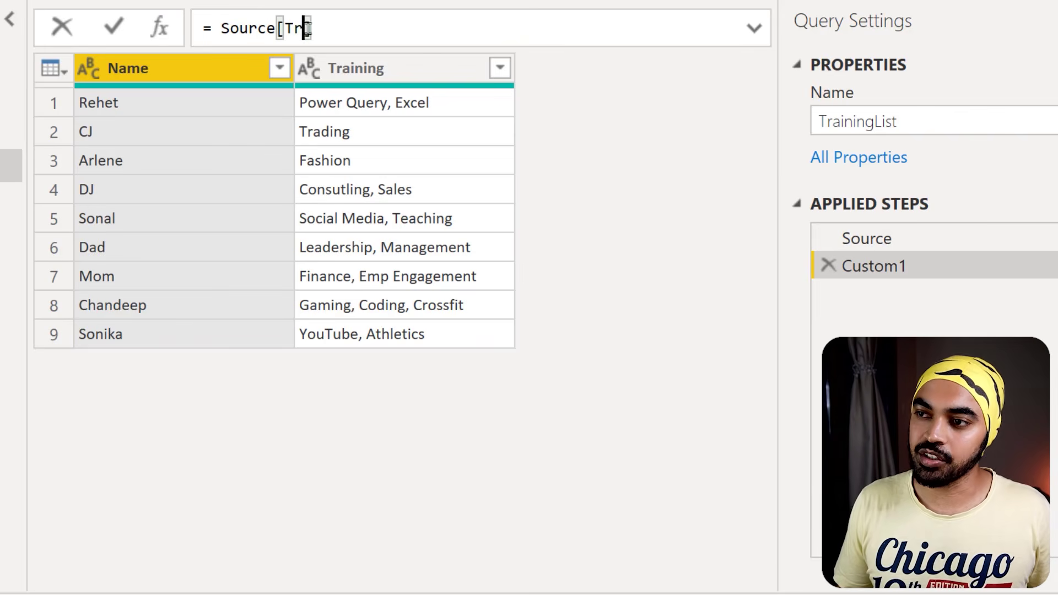
pyautogui.write('ng')
pyautogui.moveTo(215, 10); pyautogui.dragTo(276, 50)
pyautogui.moveTo(274, 6); pyautogui.dragTo(376, 49)
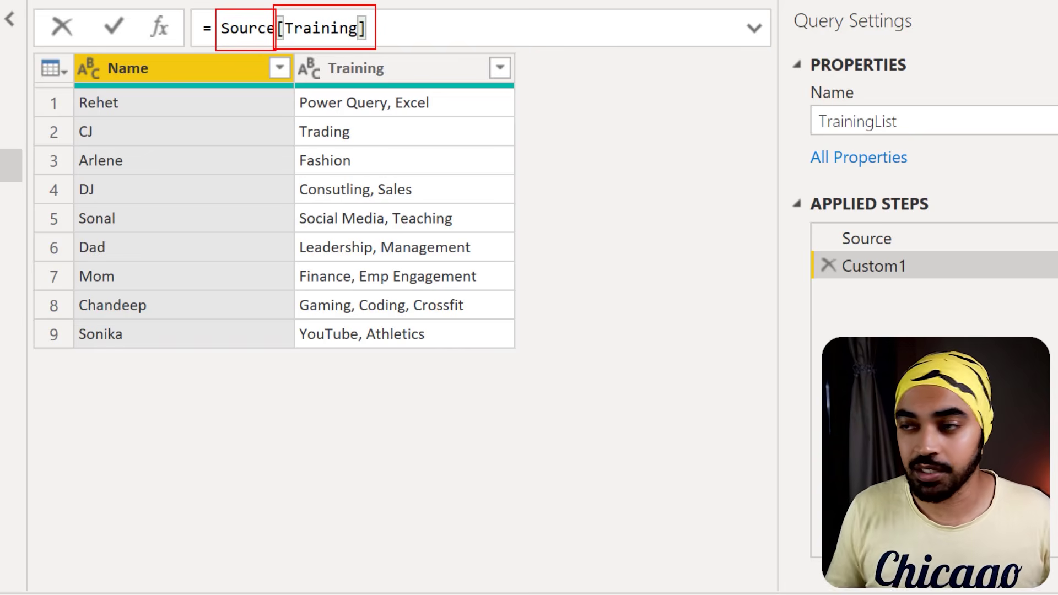
pyautogui.press('Return')
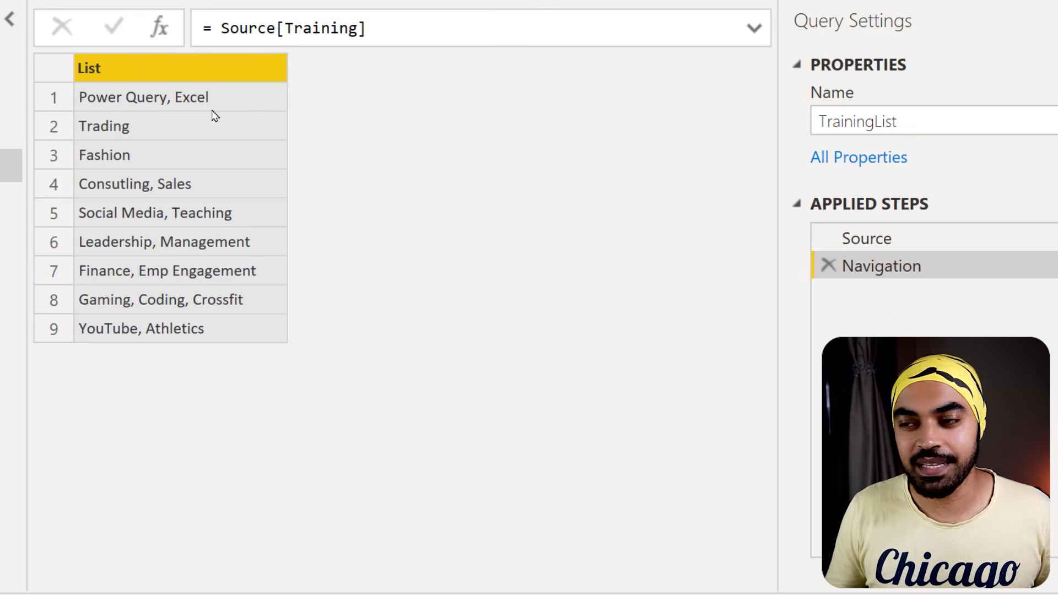
# Tick Power Query and Excel as separate items in the first list row and clear the marks.
pyautogui.hotkey('ctrl', '2')
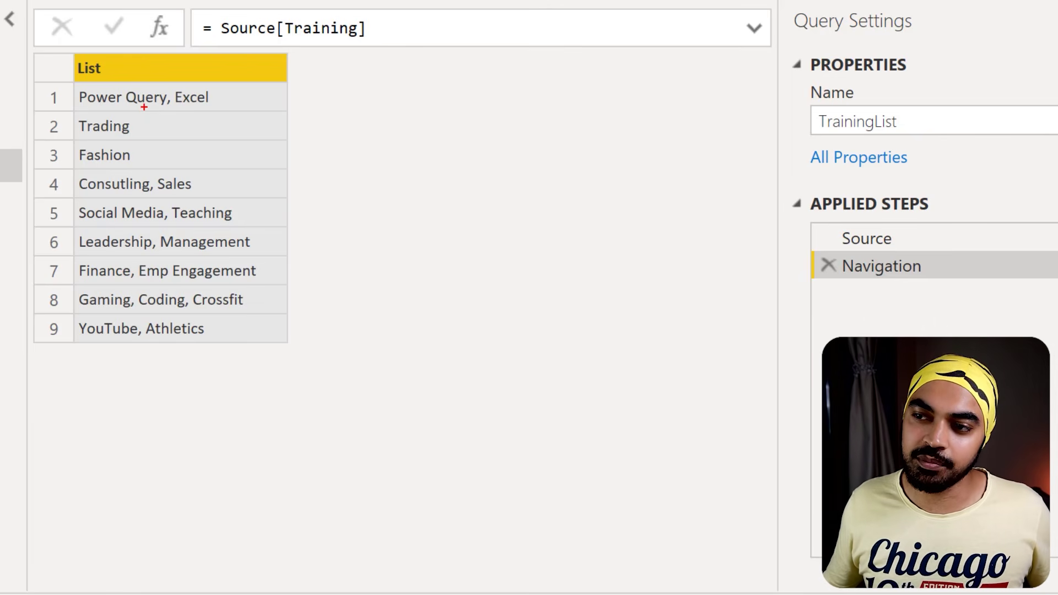
pyautogui.moveTo(141, 106); pyautogui.dragTo(154, 102)
pyautogui.moveTo(201, 106); pyautogui.dragTo(226, 94)
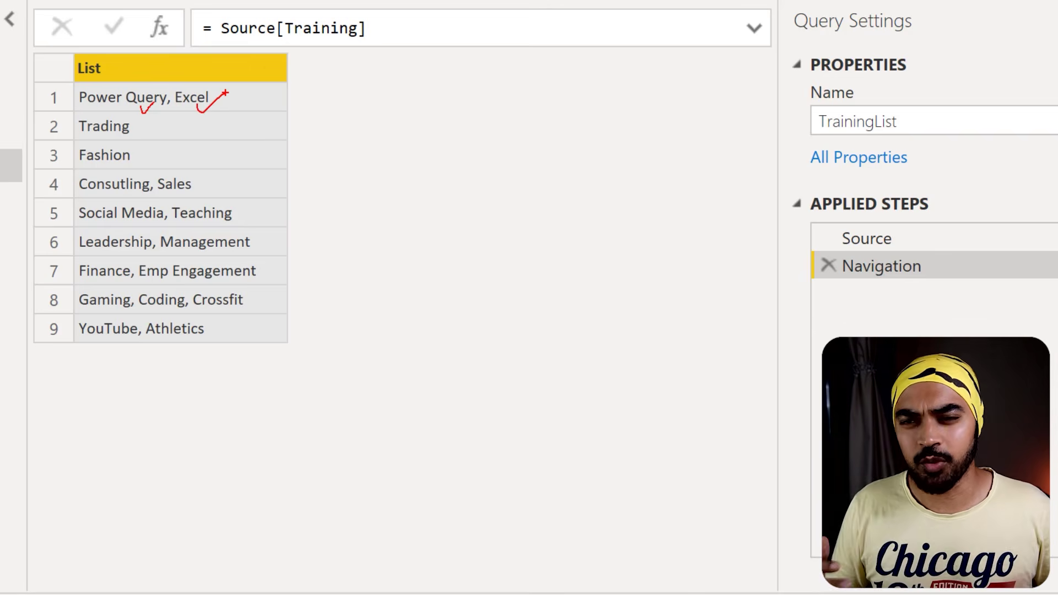
pyautogui.press('Escape')
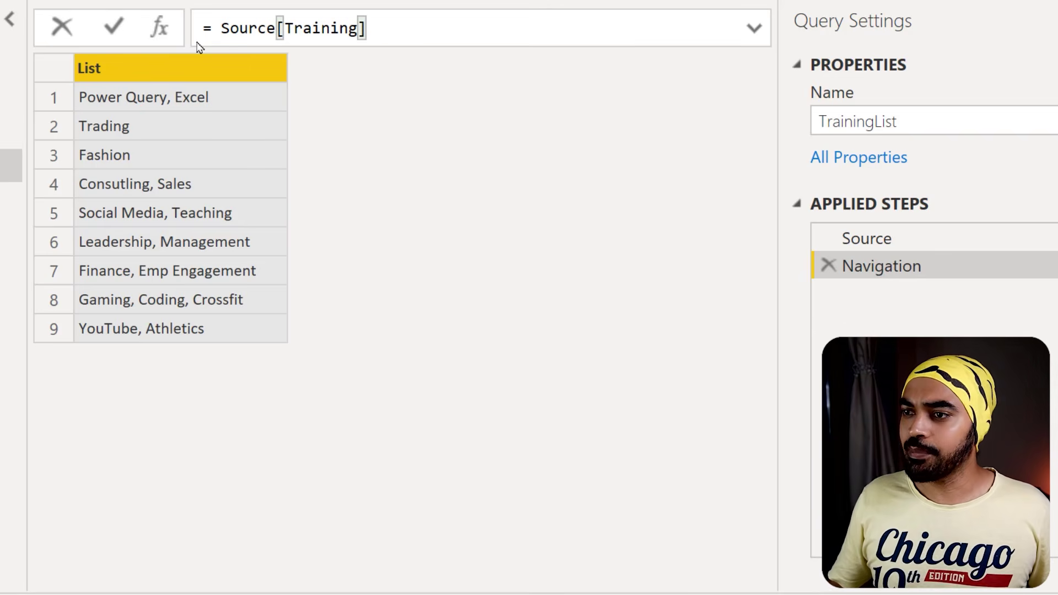
# Highlight Source[Training] in the formula, tick the first three list rows, and clear the marks.
pyautogui.click(221, 28)
pyautogui.keyDown('shift'); pyautogui.click(462, 28); pyautogui.keyUp('shift')
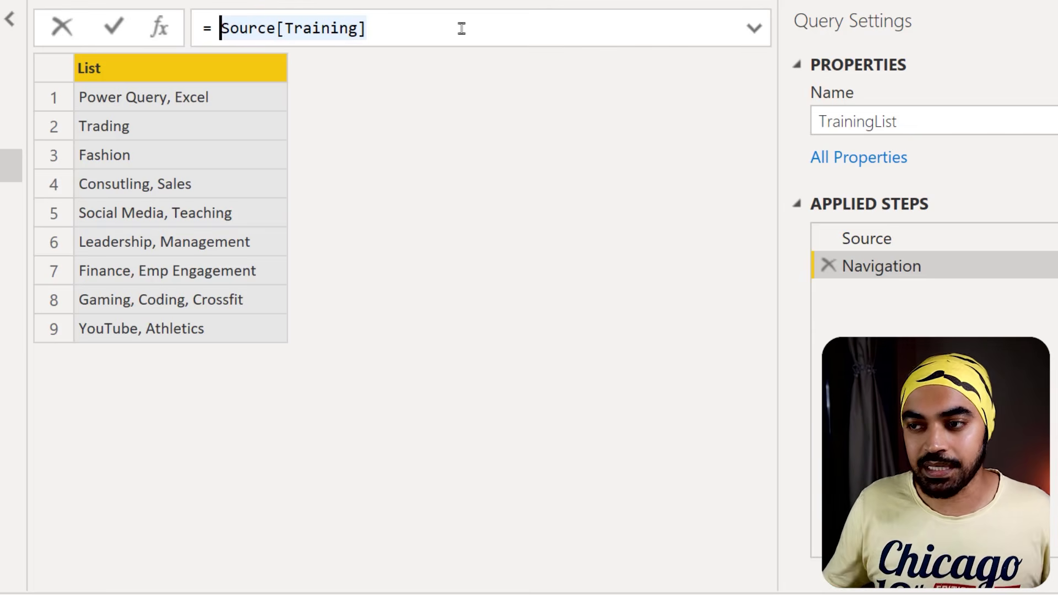
pyautogui.moveTo(217, 101); pyautogui.dragTo(226, 98)
pyautogui.moveTo(161, 134)
pyautogui.mouseDown()
pyautogui.moveTo(181, 127)
pyautogui.moveTo(189, 150)
pyautogui.mouseUp()
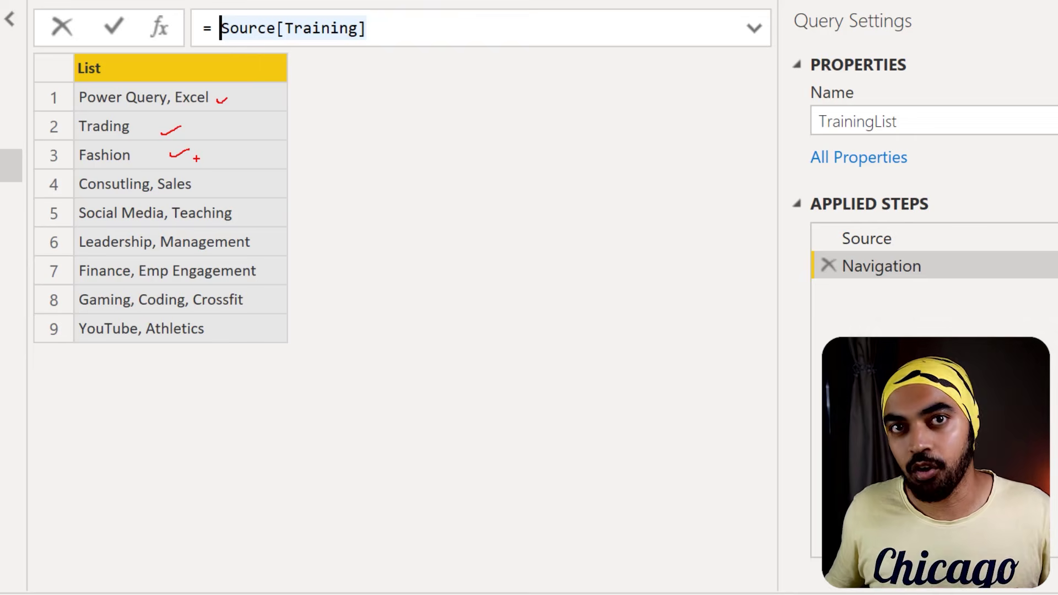
pyautogui.press('Escape')
# Wrap Source[Training] in a List.Transform( call, placing Source[Training] on its own indented line as the first argument.
pyautogui.moveTo(222, 31); pyautogui.dragTo(436, 22)
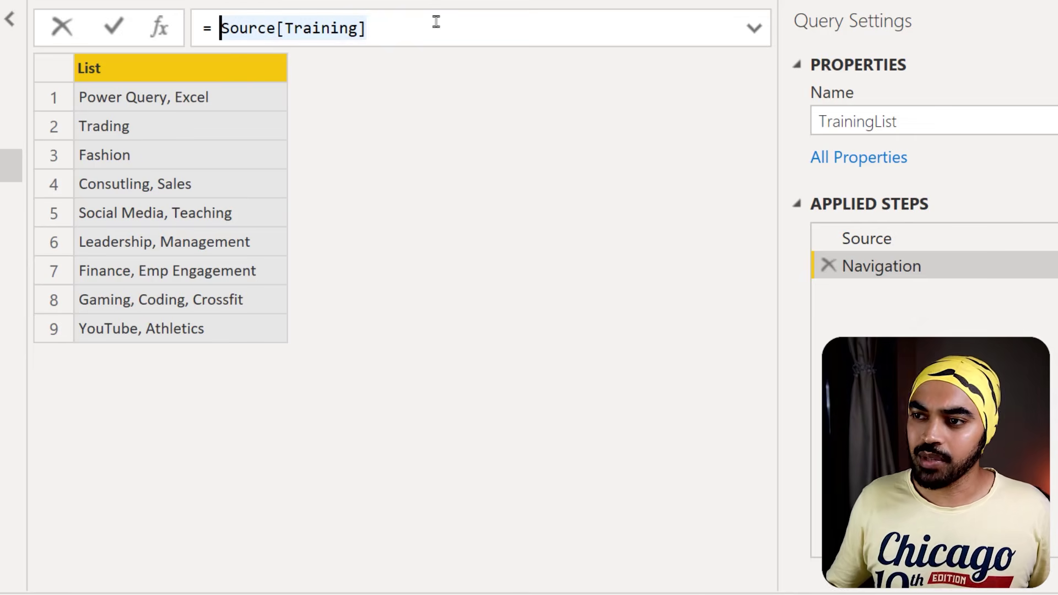
pyautogui.write('LIst.')
pyautogui.press('BackSpace')
pyautogui.press('BackSpace')
pyautogui.press('BackSpace')
pyautogui.press('BackSpace')
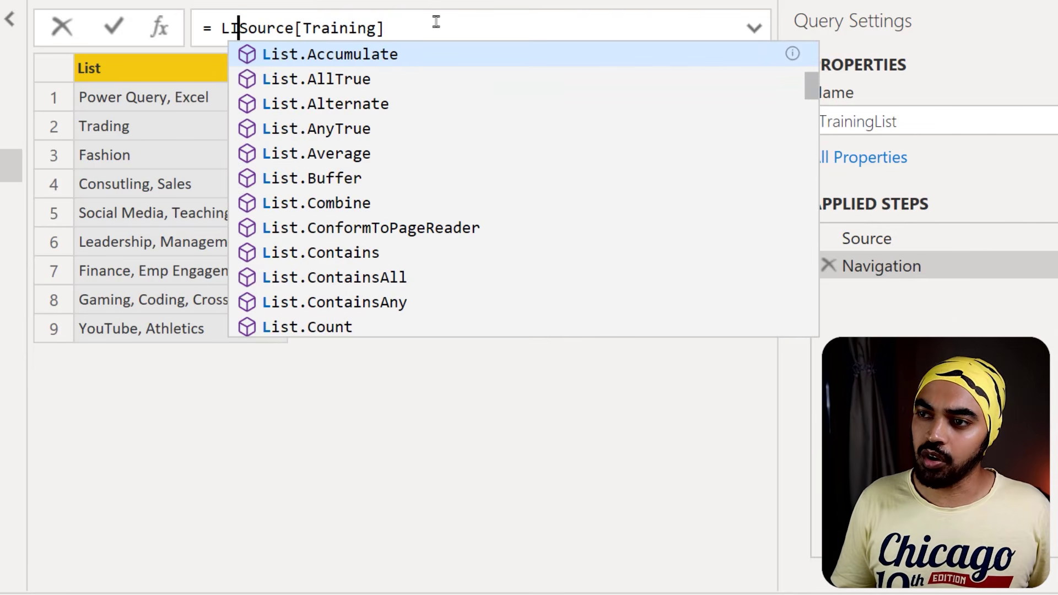
pyautogui.write('ist.Transf')
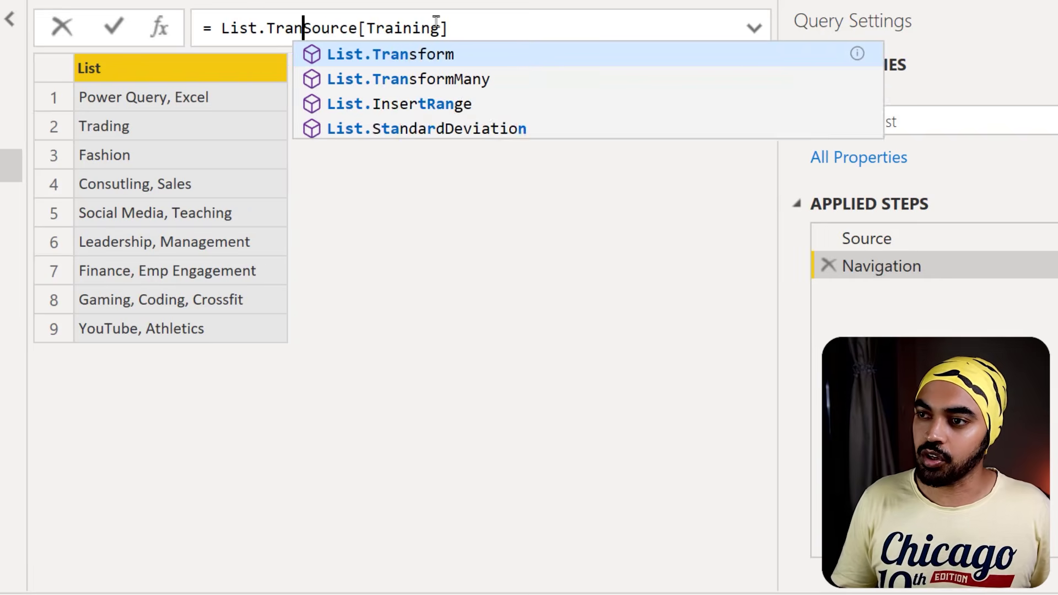
pyautogui.write('rom(')
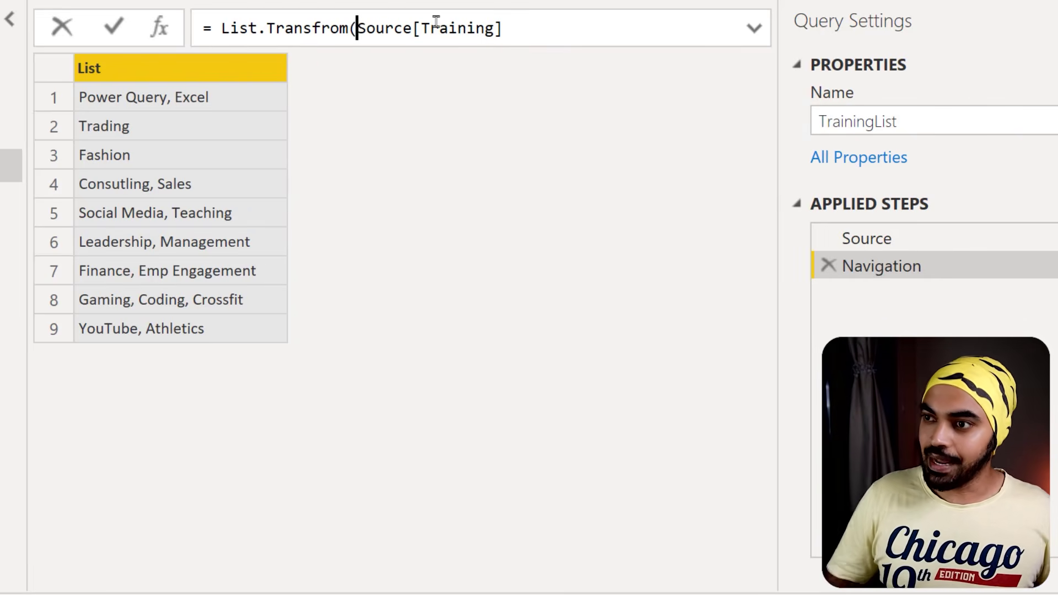
pyautogui.press('Left')
pyautogui.press('Left')
pyautogui.press('Left')
pyautogui.press('BackSpace')
pyautogui.write('r')
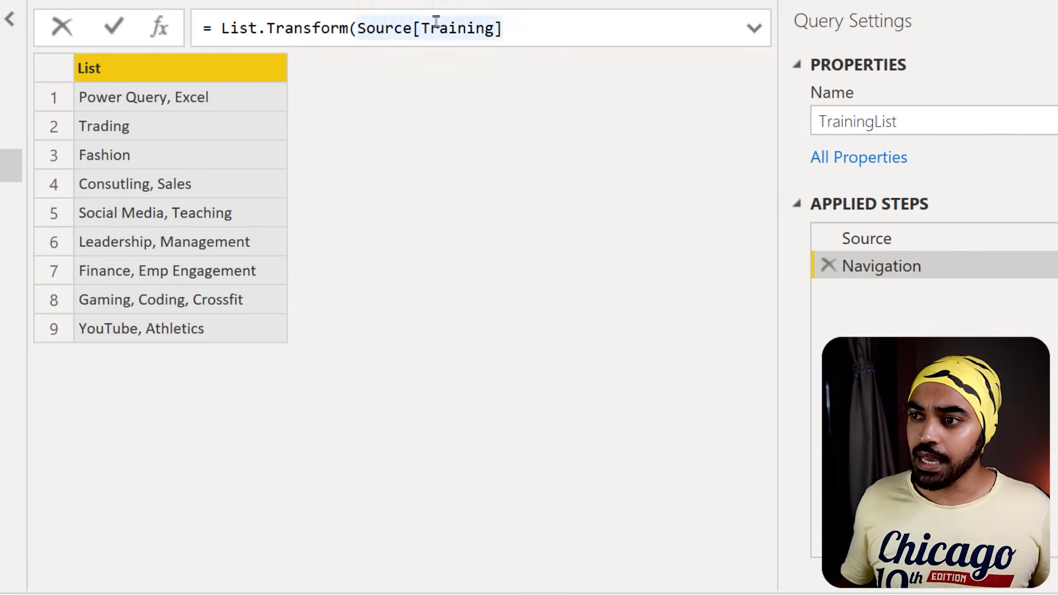
pyautogui.press('Right')
pyautogui.press('Right')
pyautogui.hotkey('shift', 'Return')
pyautogui.press('Tab')
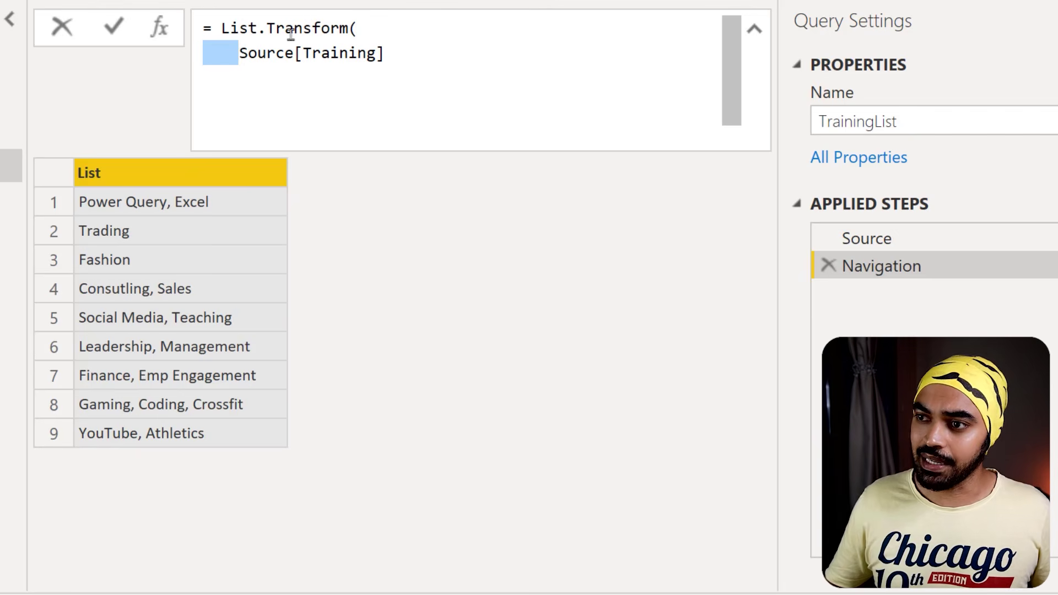
# Box Source[Training] in the formula, draw an arrow from it to the list, circle the first row, and clear the marks.
pyautogui.hotkey('ctrl', '2')
pyautogui.moveTo(232, 42); pyautogui.dragTo(407, 72)
pyautogui.moveTo(336, 79); pyautogui.dragTo(252, 190)
pyautogui.moveTo(237, 230); pyautogui.dragTo(284, 221)
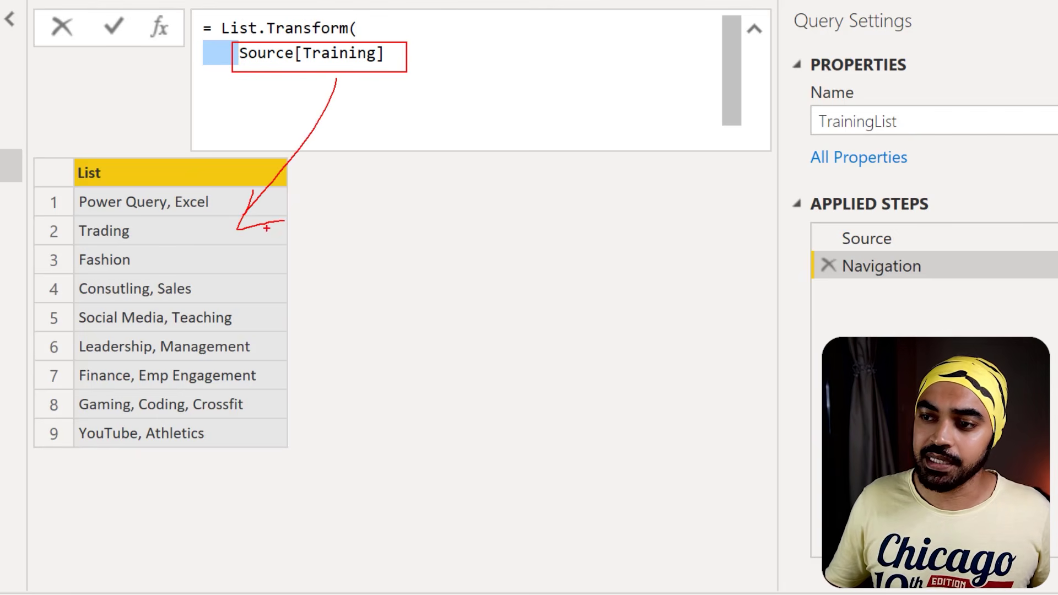
pyautogui.moveTo(223, 192)
pyautogui.mouseDown()
pyautogui.moveTo(168, 189)
pyautogui.moveTo(131, 216)
pyautogui.moveTo(202, 184)
pyautogui.mouseUp()
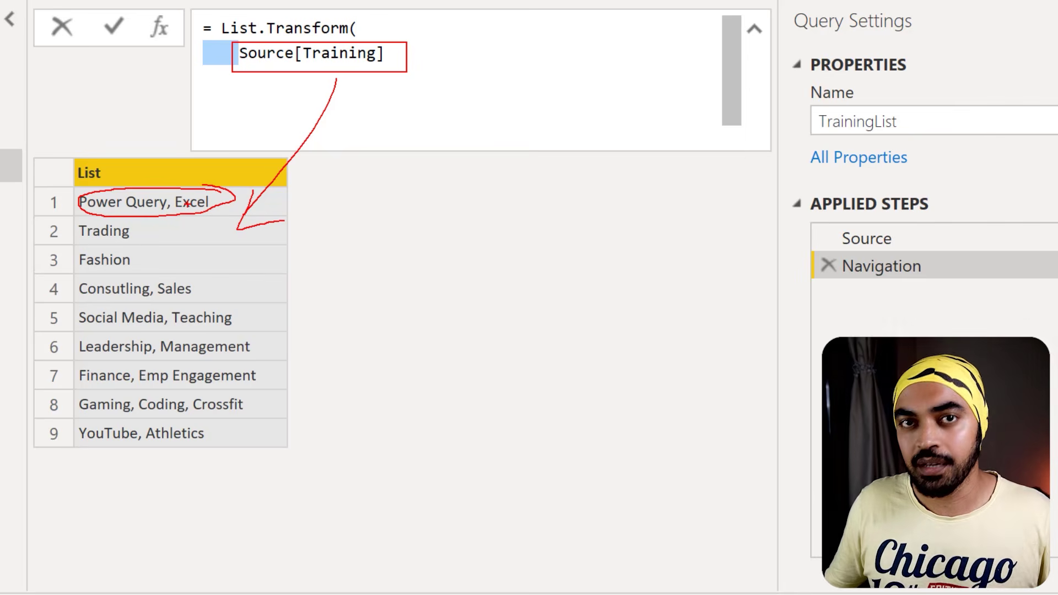
pyautogui.press('Escape')
# Complete the List.Transform formula with each Text.Split(_, ", ") as the second argument on a new line and commit it.
pyautogui.press('Return')
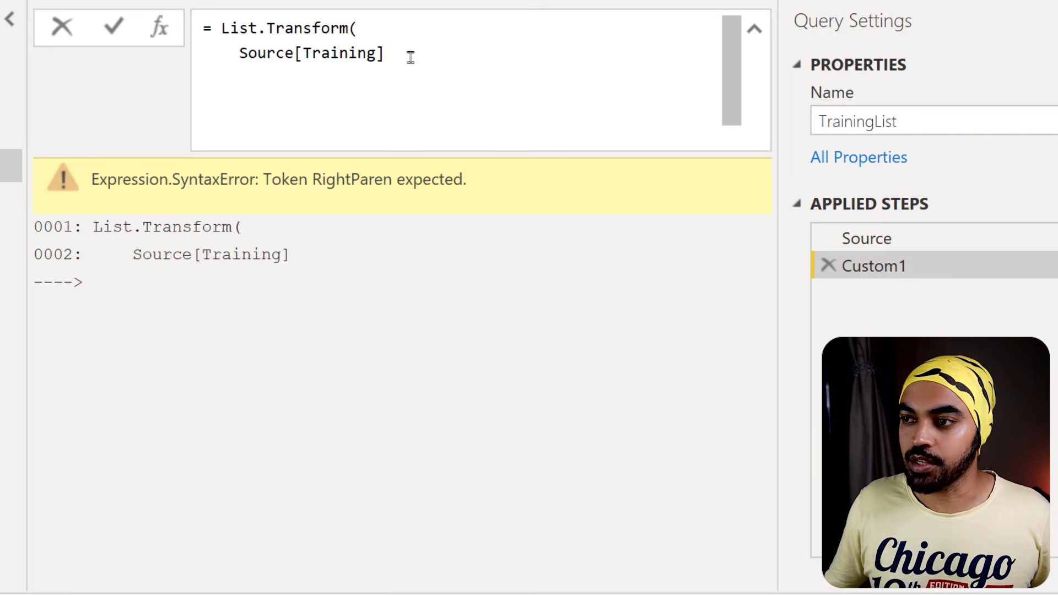
pyautogui.click(411, 57)
pyautogui.write(',')
pyautogui.hotkey('shift', 'Return')
pyautogui.write('each ')
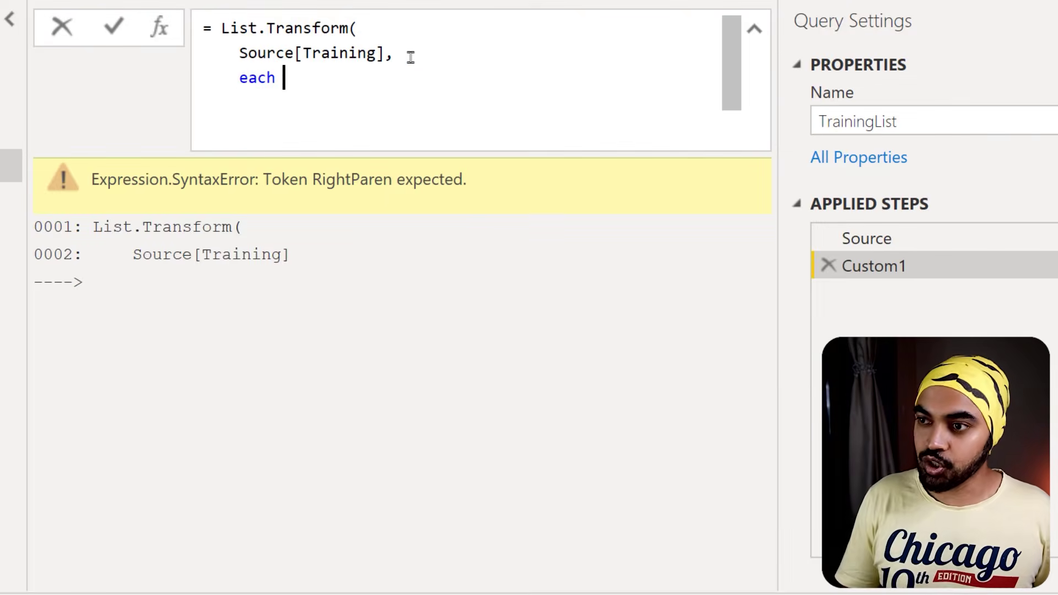
pyautogui.write('Text.S')
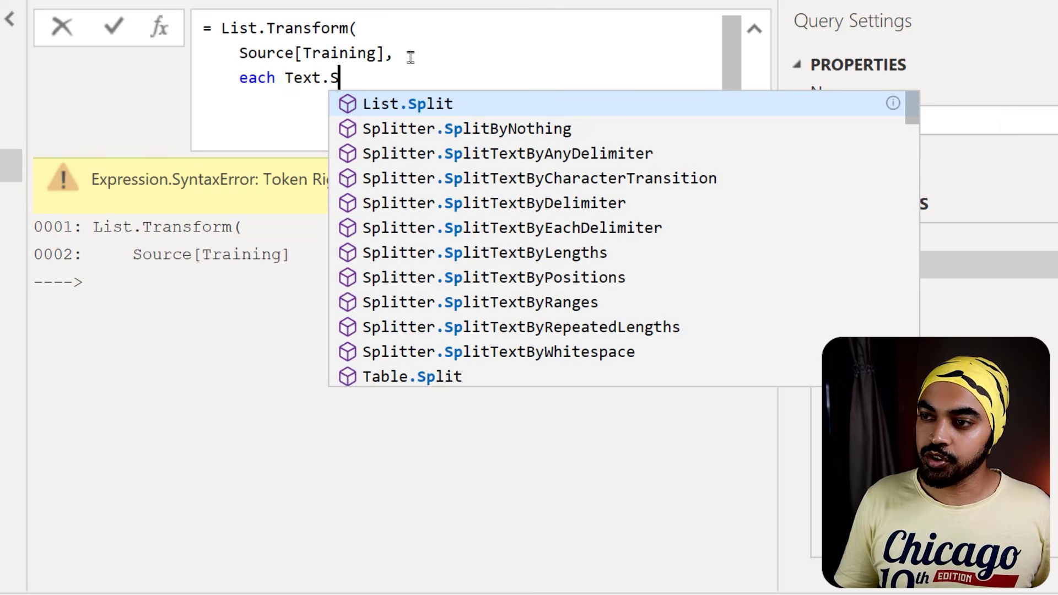
pyautogui.write('plit(_')
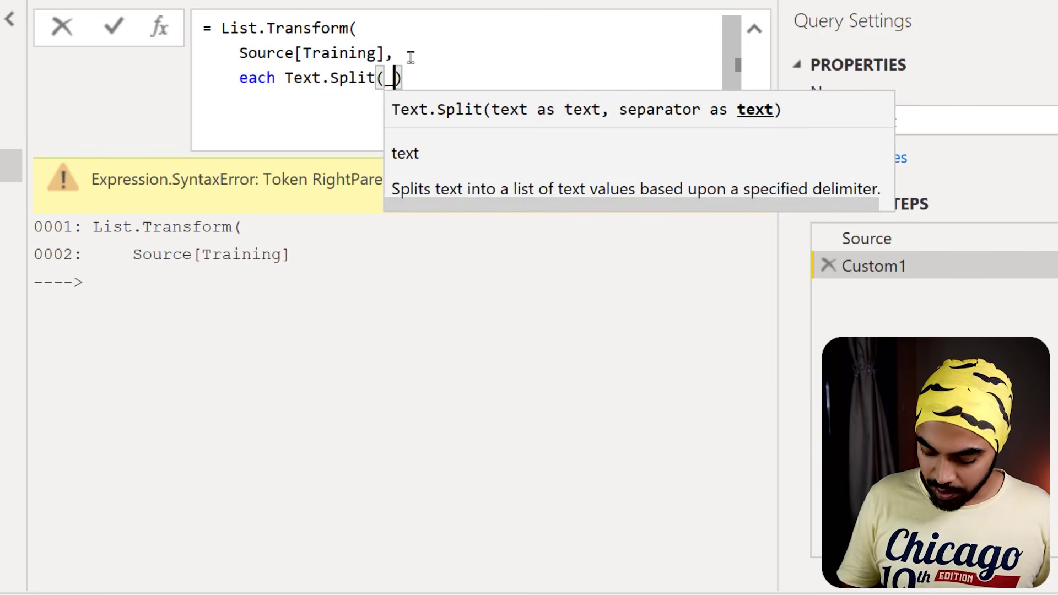
pyautogui.write(', ",')
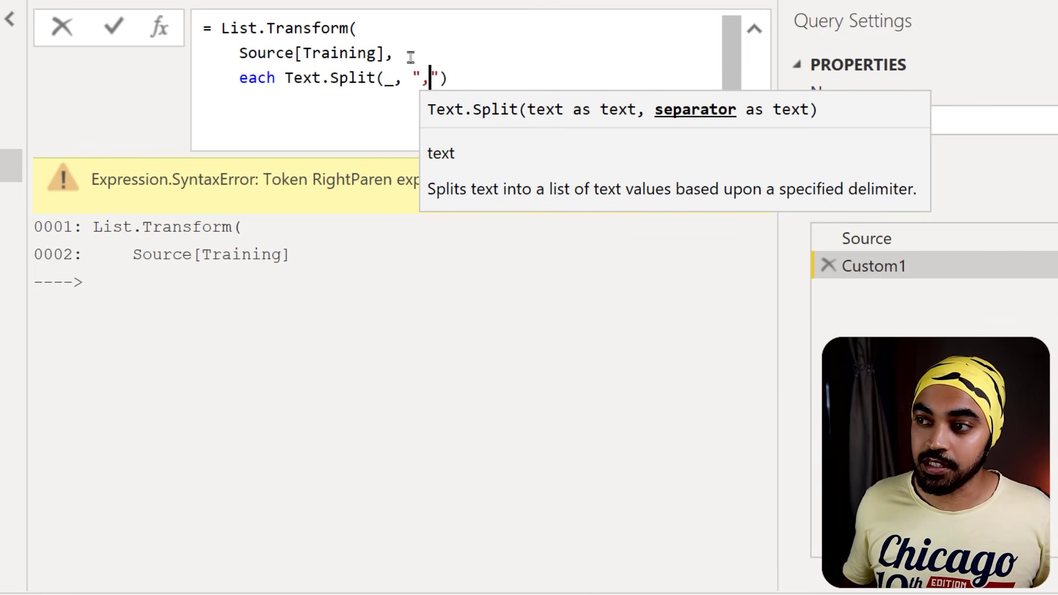
pyautogui.write(' ")')
pyautogui.press('Return')
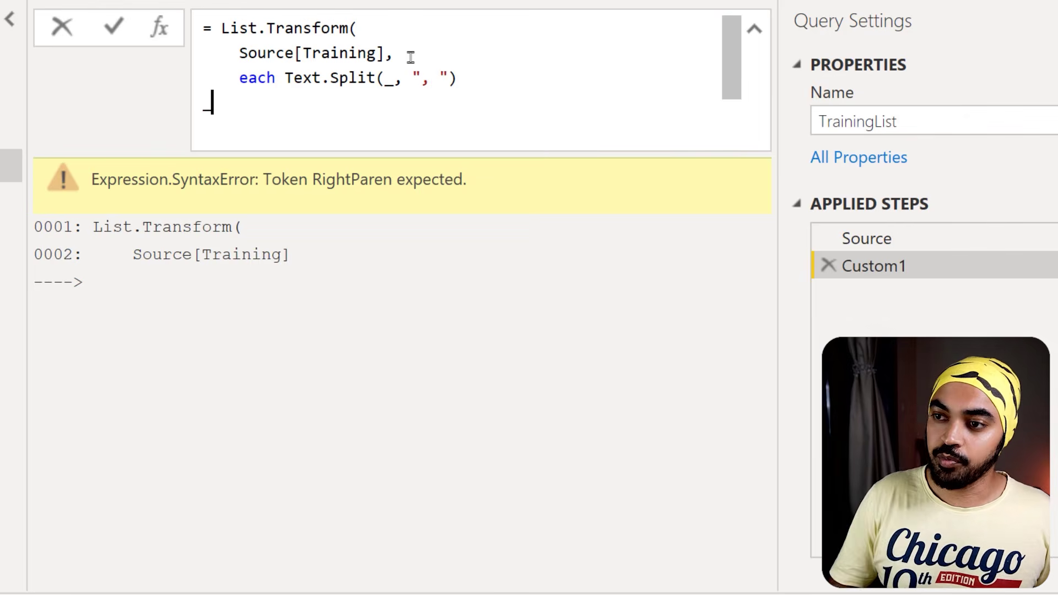
pyautogui.write(')')
pyautogui.press('Return')
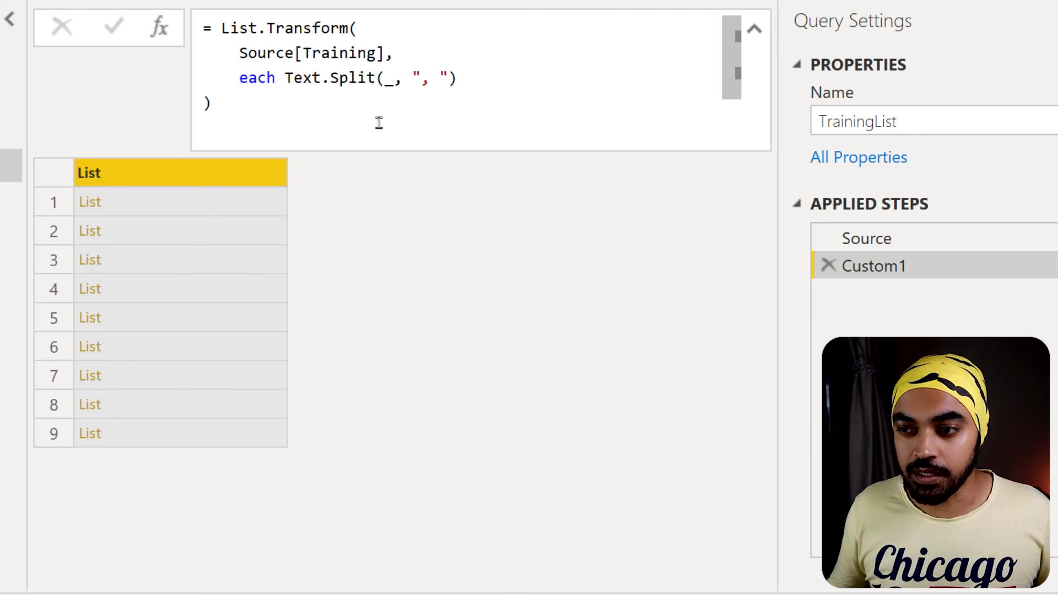
# Preview the nested list in row 1, mark its Power Query and Excel items with annotations, and clear the marks.
pyautogui.click(204, 208)
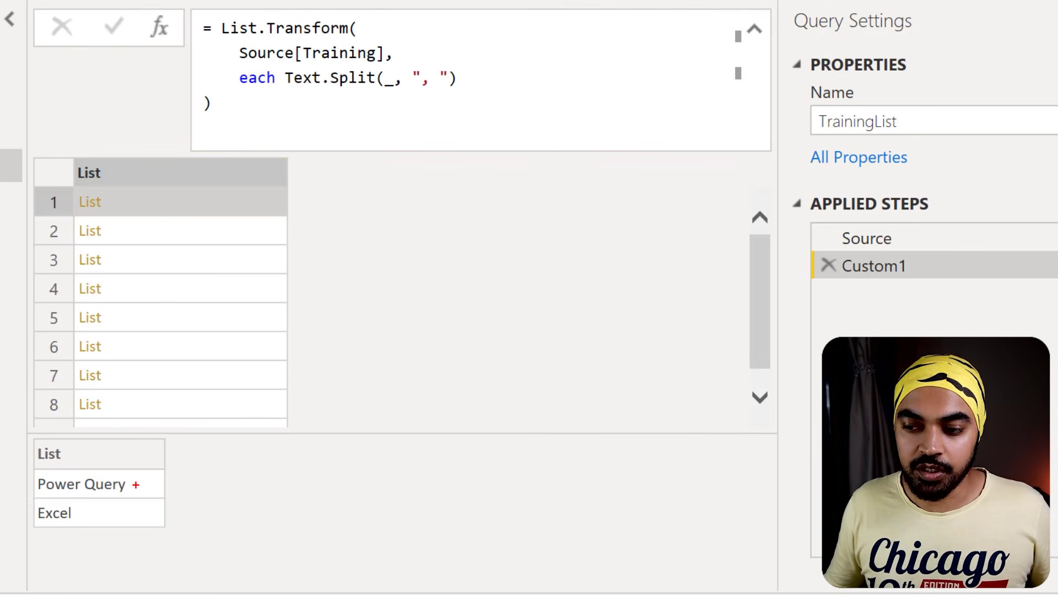
pyautogui.moveTo(136, 485)
pyautogui.mouseDown()
pyautogui.moveTo(150, 482)
pyautogui.moveTo(141, 500)
pyautogui.moveTo(176, 483)
pyautogui.mouseUp()
pyautogui.moveTo(142, 514)
pyautogui.mouseDown()
pyautogui.moveTo(184, 513)
pyautogui.moveTo(173, 530)
pyautogui.mouseUp()
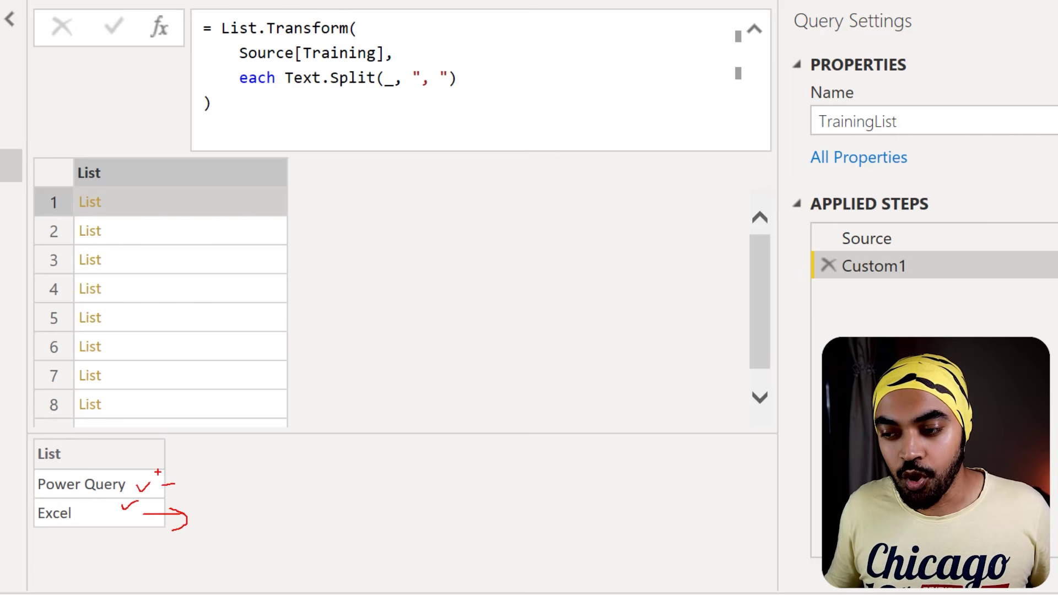
pyautogui.moveTo(161, 473); pyautogui.dragTo(170, 497)
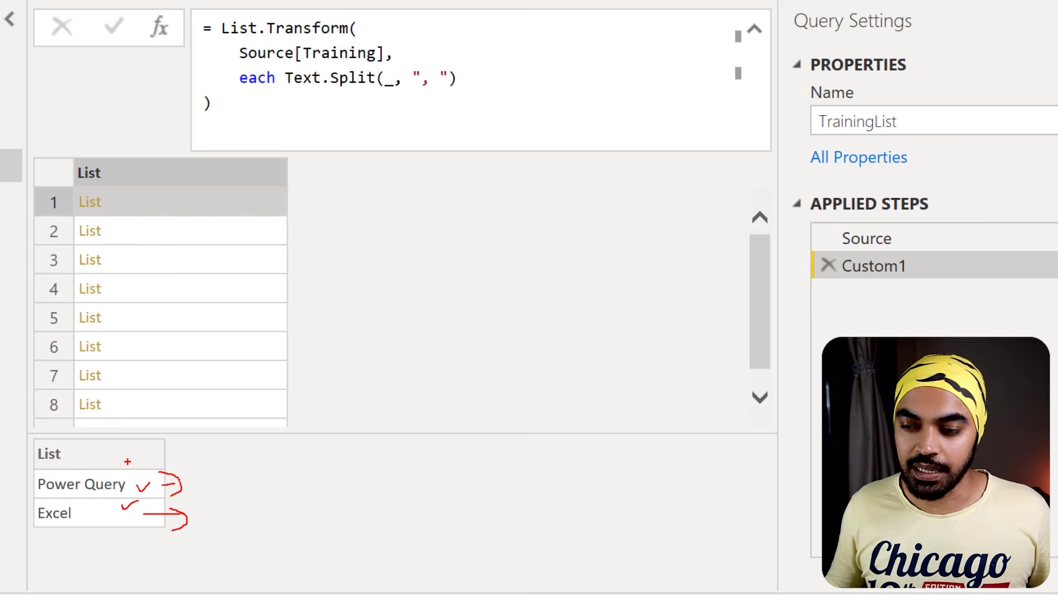
pyautogui.moveTo(124, 456)
pyautogui.mouseDown()
pyautogui.moveTo(75, 542)
pyautogui.moveTo(96, 468)
pyautogui.mouseUp()
pyautogui.press('Escape')
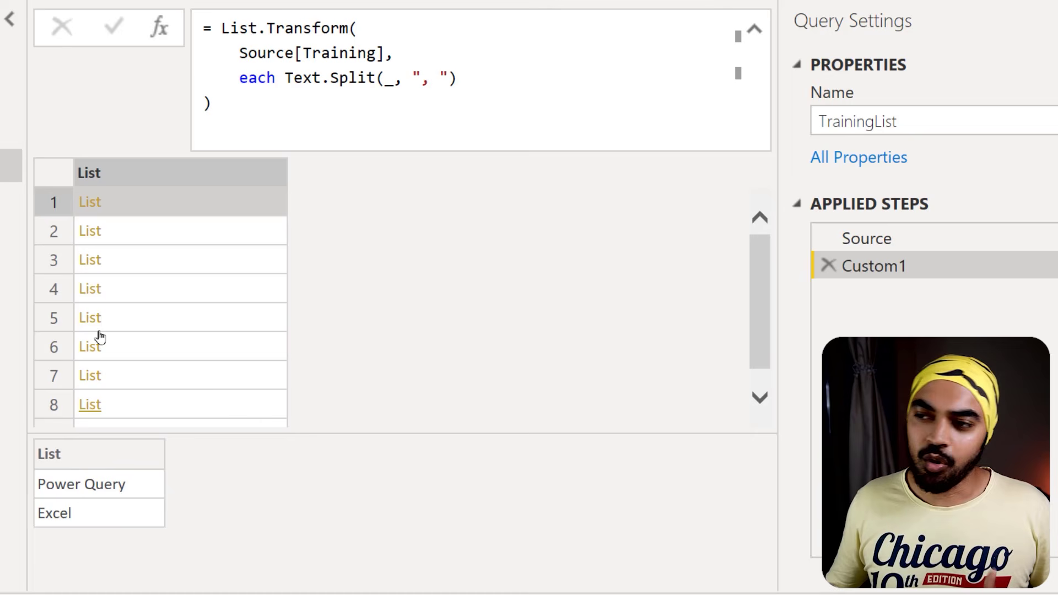
# Preview the nested lists in rows 2 through 6 one after another.
pyautogui.click(124, 234)
pyautogui.click(123, 265)
pyautogui.click(124, 288)
pyautogui.click(128, 320)
pyautogui.click(131, 353)
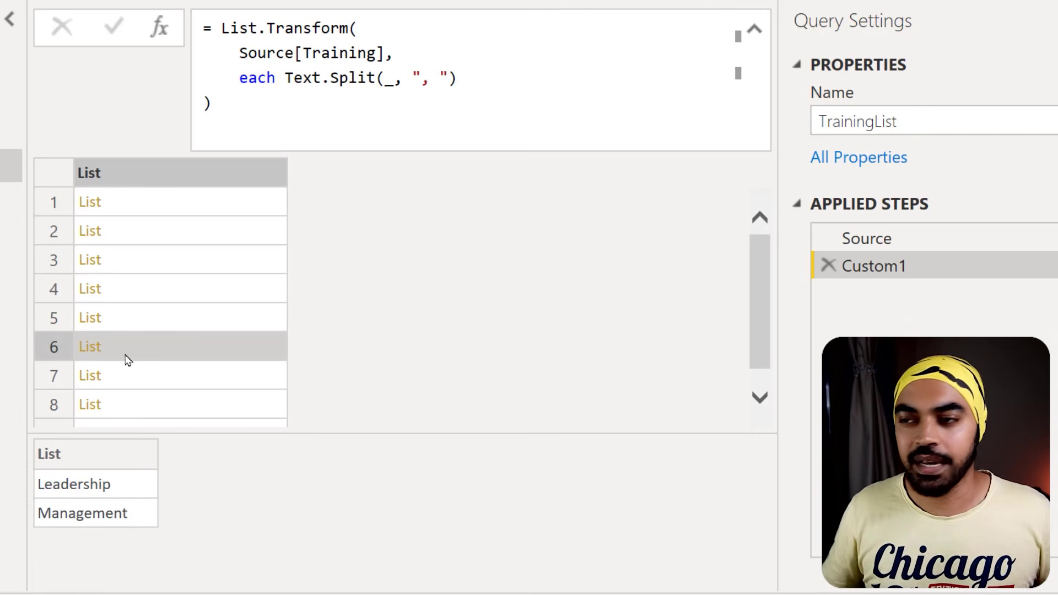
# Wrap the whole List.Transform expression in List.Combine to merge the nested lists into a single list.
pyautogui.click(222, 29)
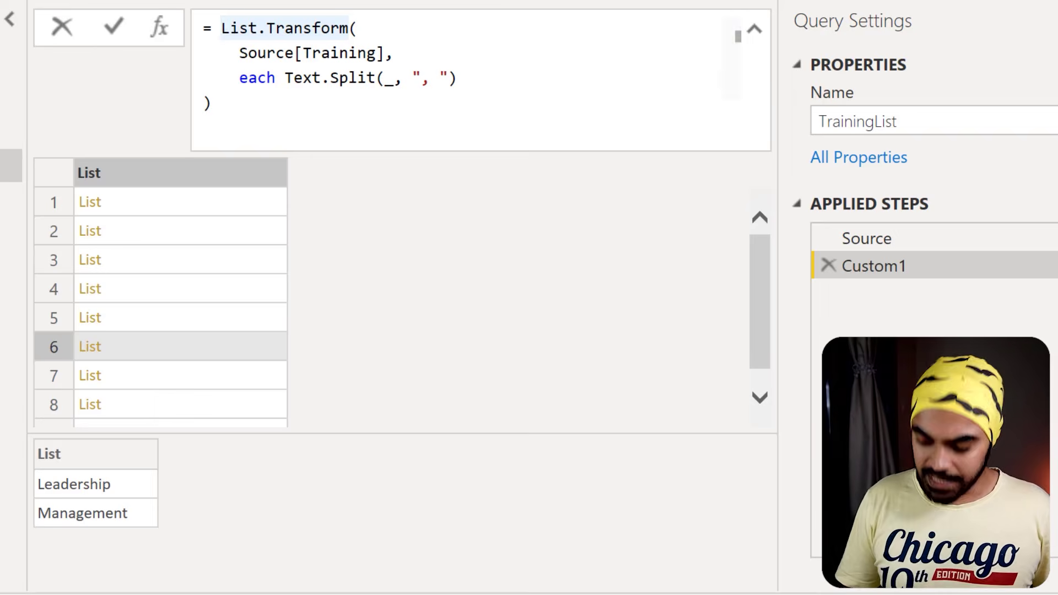
pyautogui.write('List.Combine(')
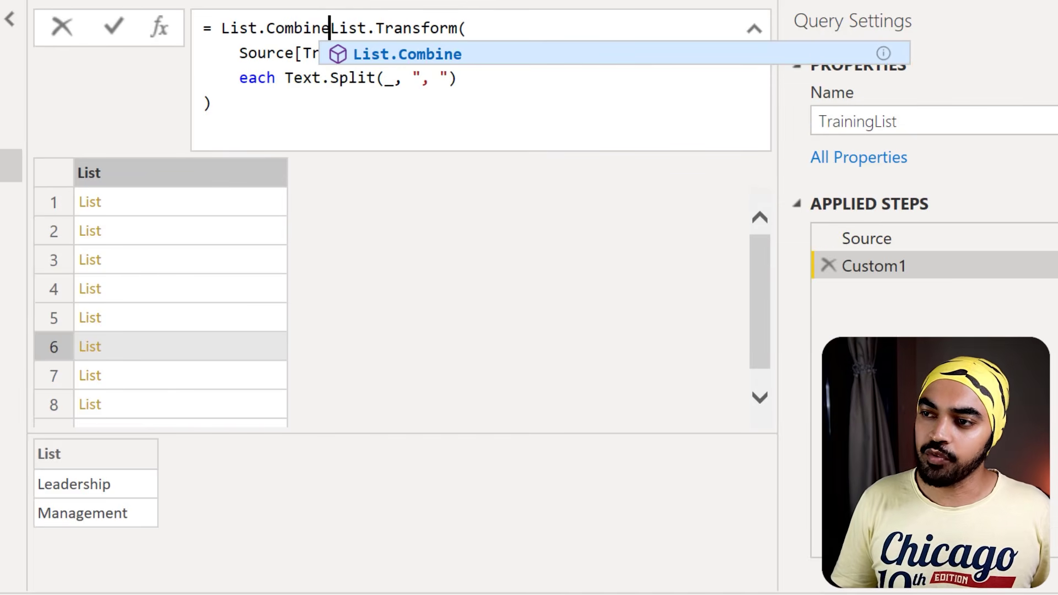
pyautogui.press('Down')
pyautogui.press('Down')
pyautogui.press('Down')
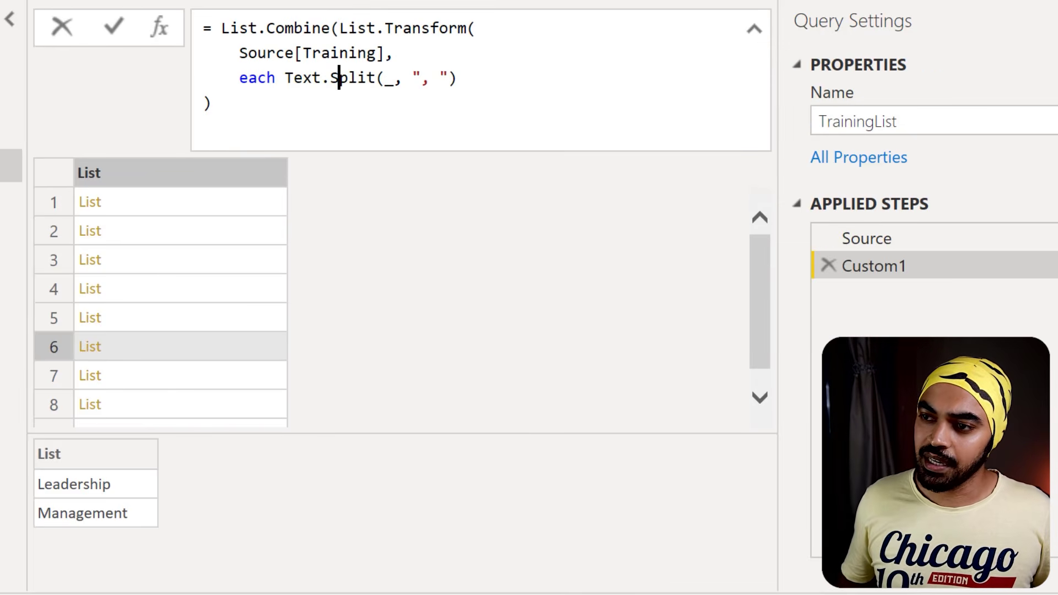
pyautogui.write(')')
pyautogui.press('Return')
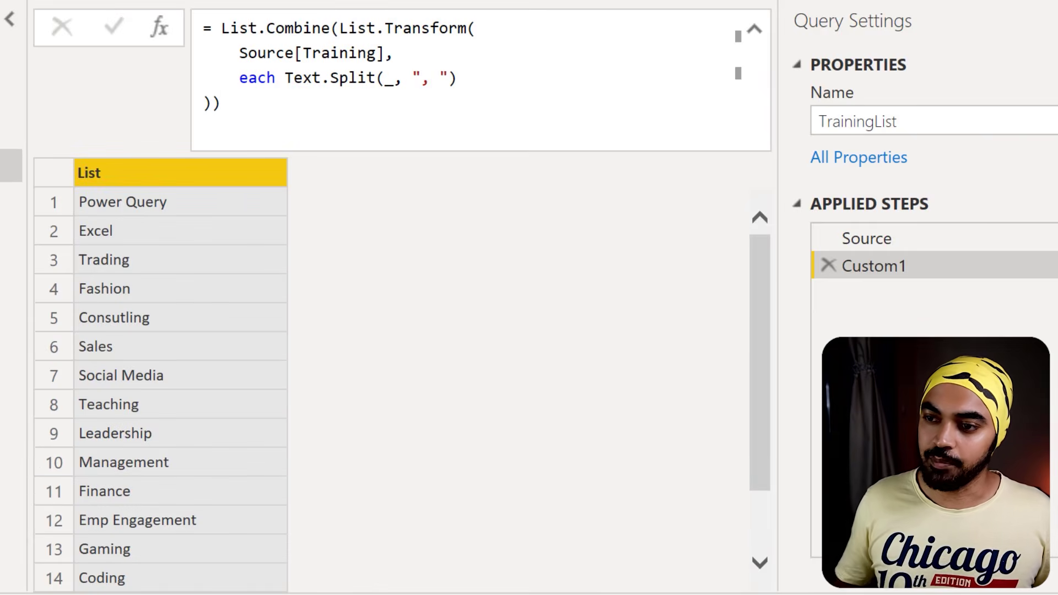
# Review the items of the combined list, box the list, and tick Power Query, Excel and Trading with annotations.
pyautogui.click(210, 213)
pyautogui.click(212, 226)
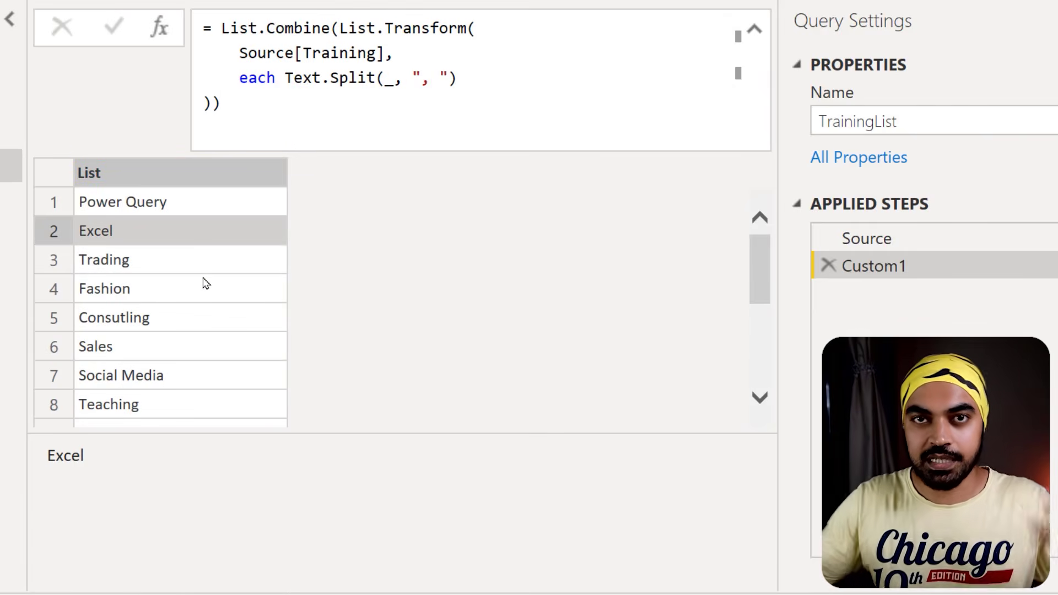
pyautogui.scroll(-3, 200, 284)
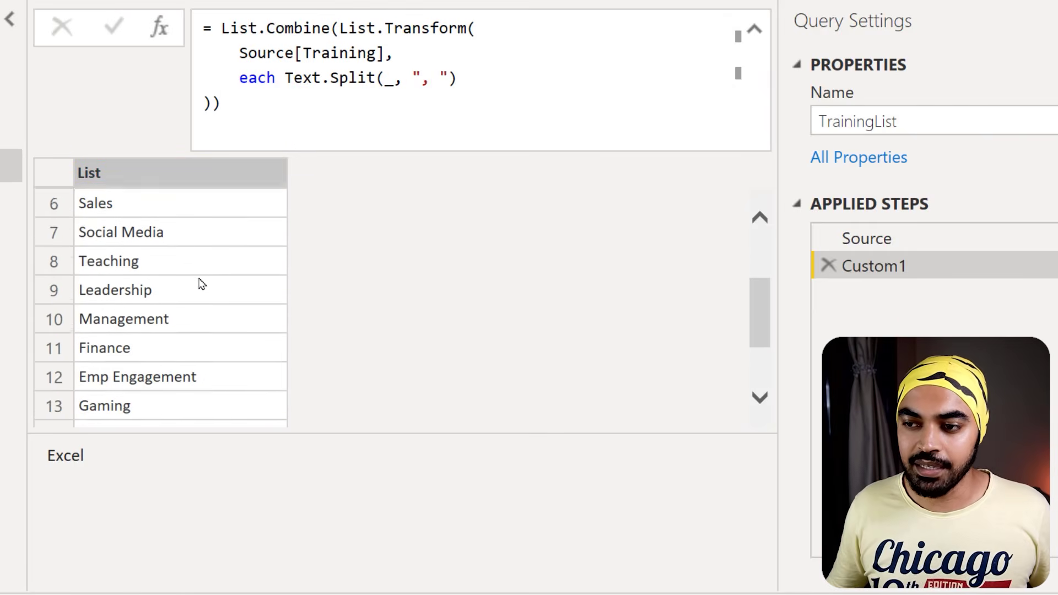
pyautogui.scroll(3, 189, 290)
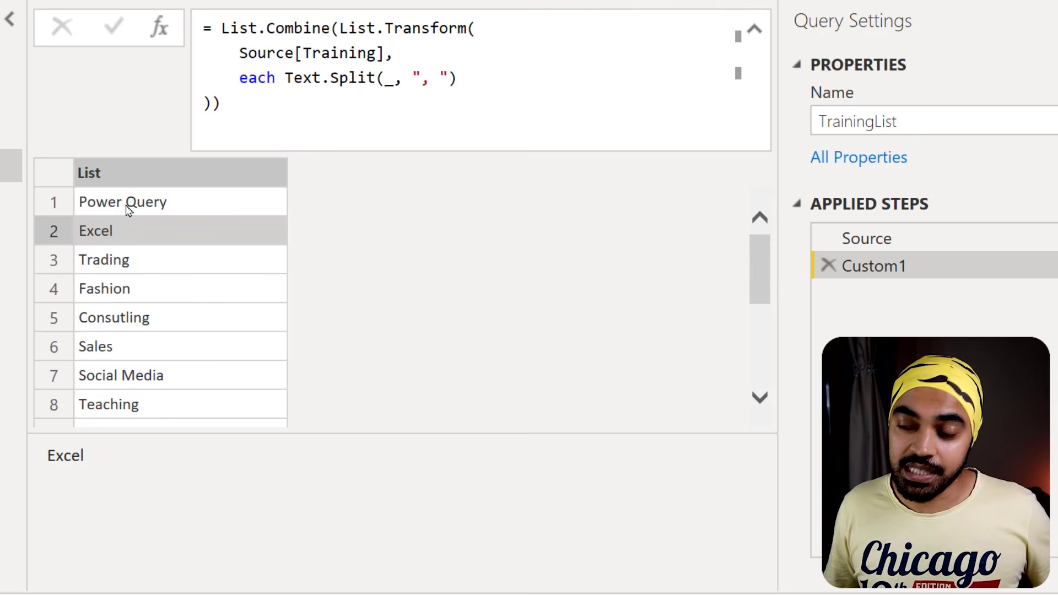
pyautogui.click(99, 180)
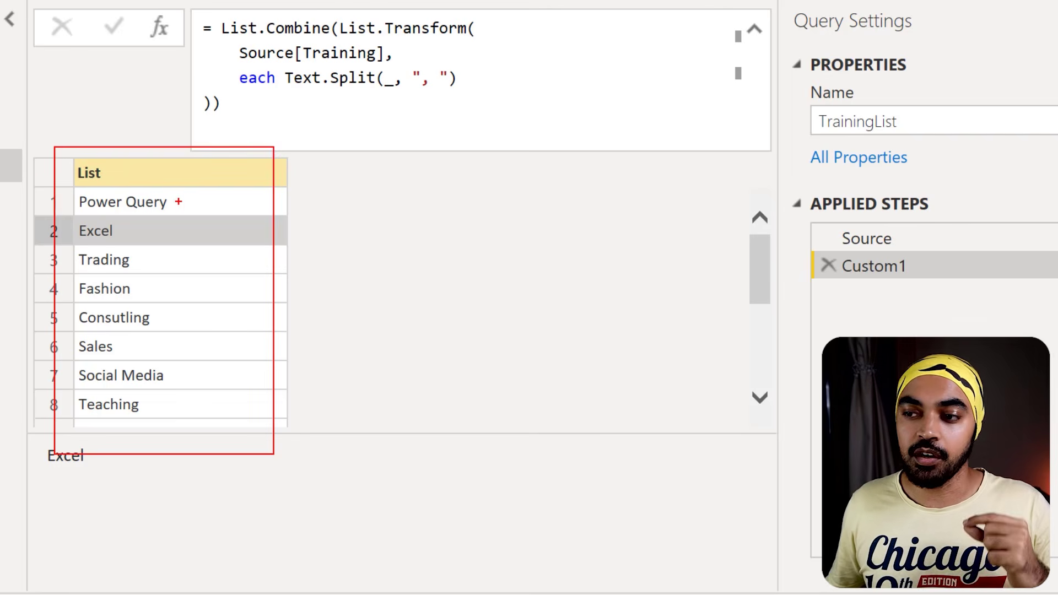
pyautogui.moveTo(178, 202); pyautogui.dragTo(213, 181)
pyautogui.moveTo(157, 239); pyautogui.dragTo(186, 225)
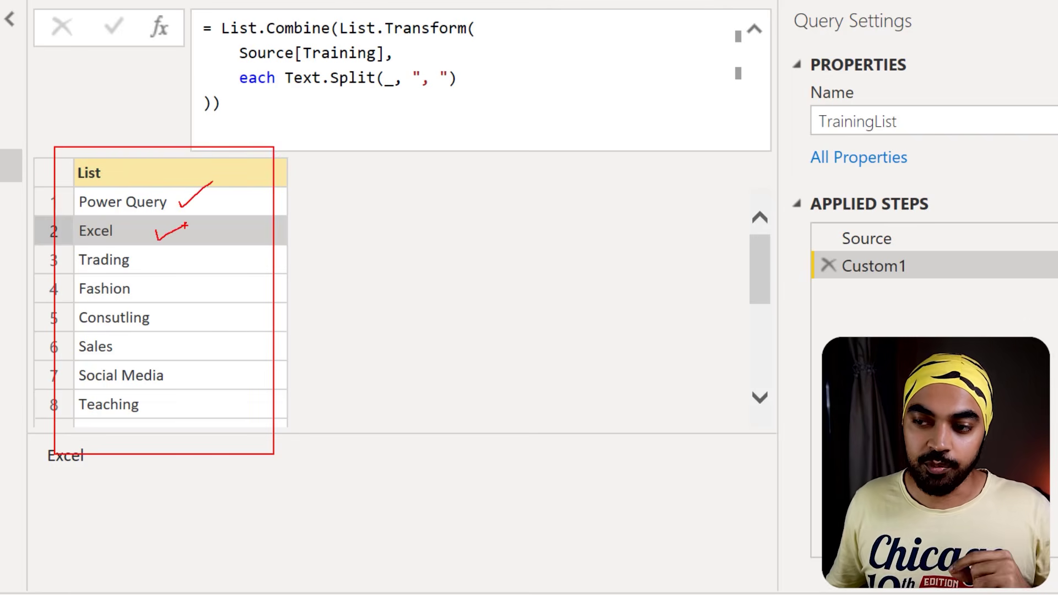
pyautogui.moveTo(152, 263); pyautogui.dragTo(181, 248)
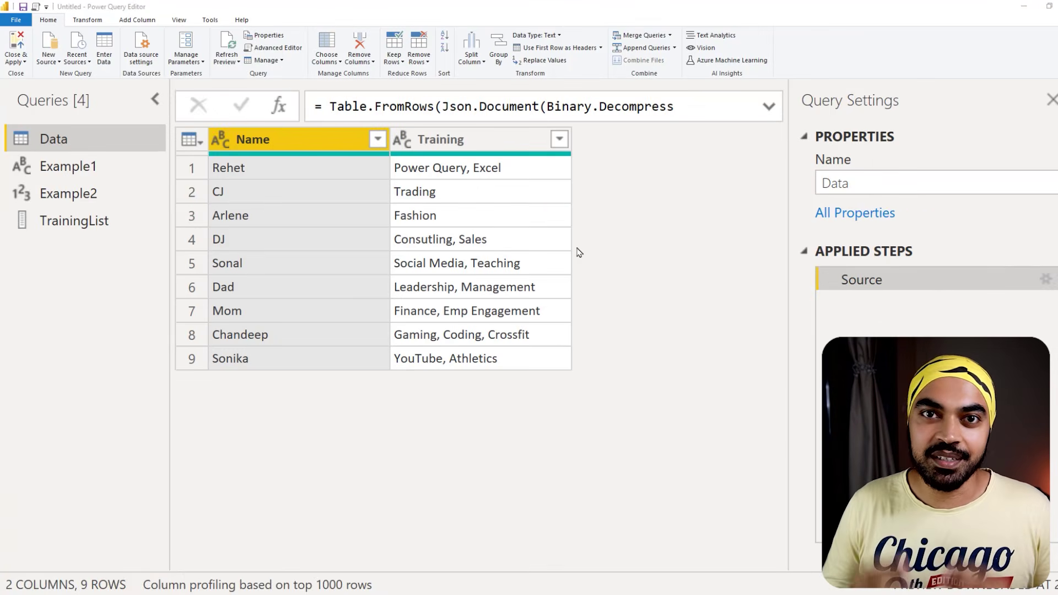
# Compare the TrainingList query with the Data query by viewing them alternately.
pyautogui.click(75, 223)
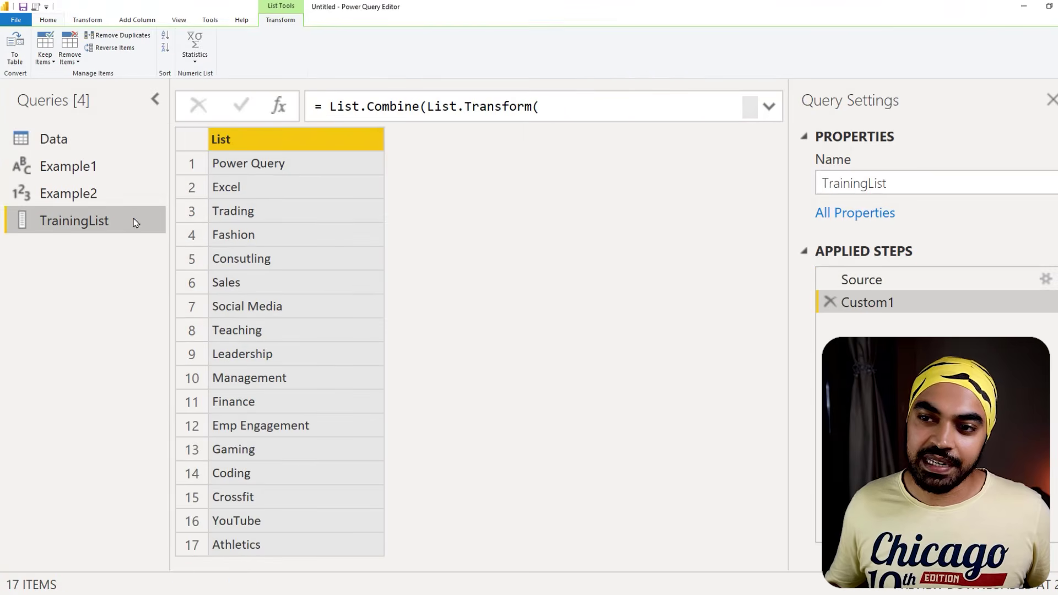
pyautogui.click(93, 145)
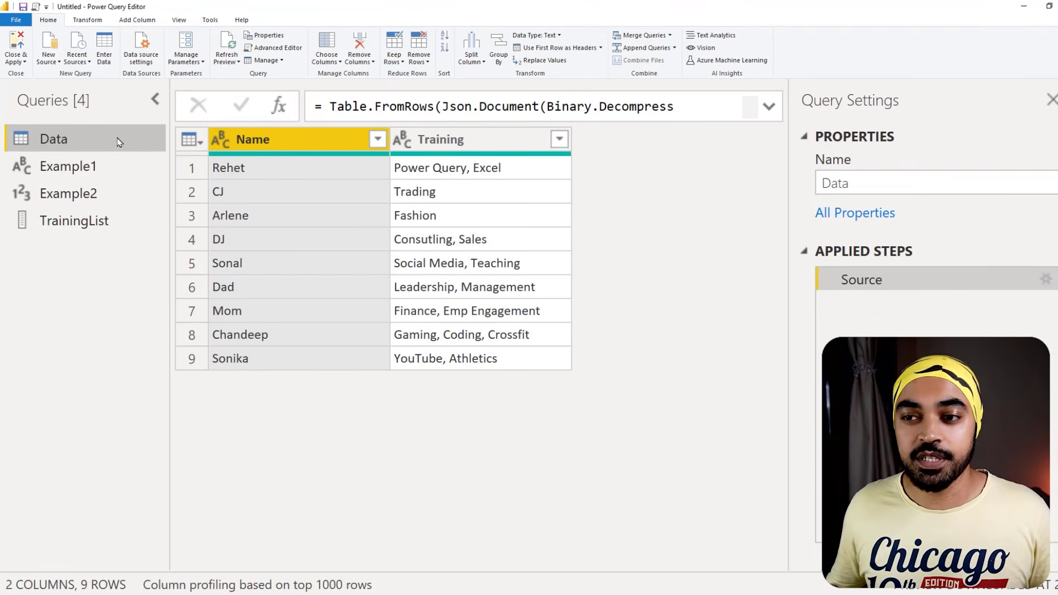
pyautogui.click(107, 216)
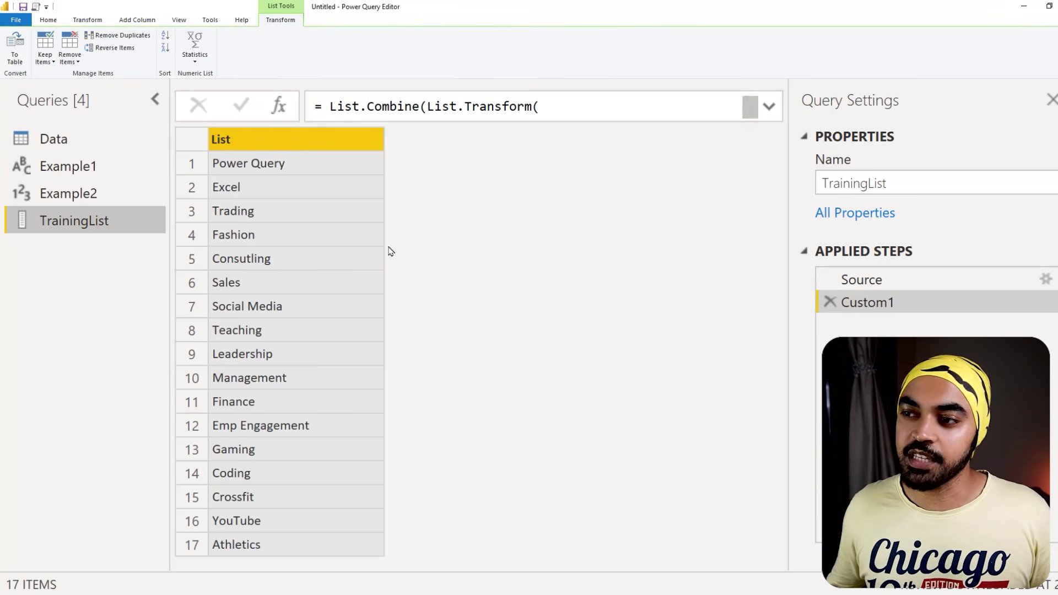
# Add a custom step to the Data query and replace its Source reference with an empty List.Accumulate call in the expanded formula.
pyautogui.click(69, 138)
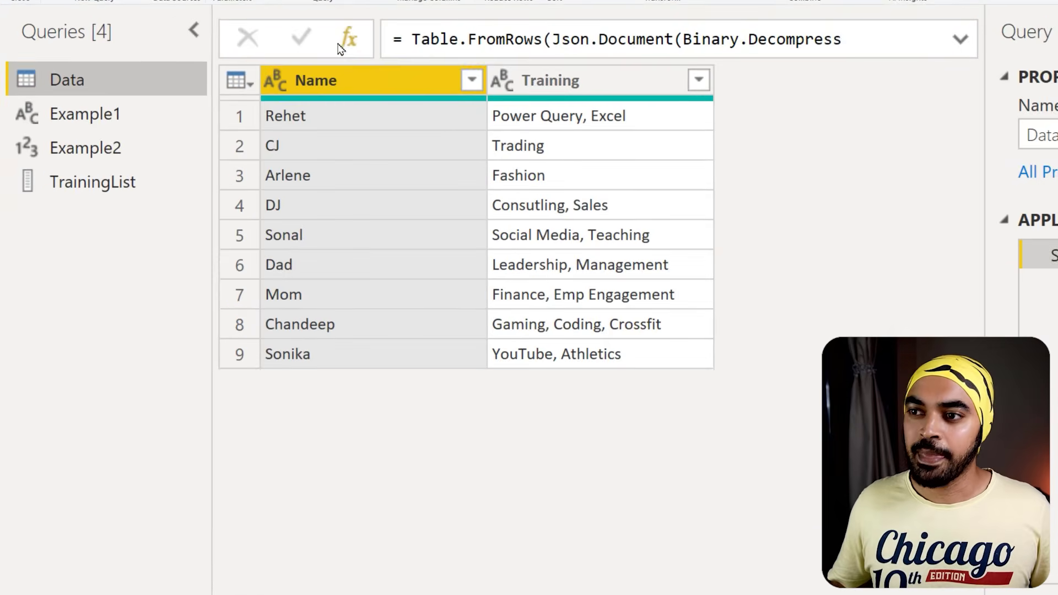
pyautogui.click(279, 105)
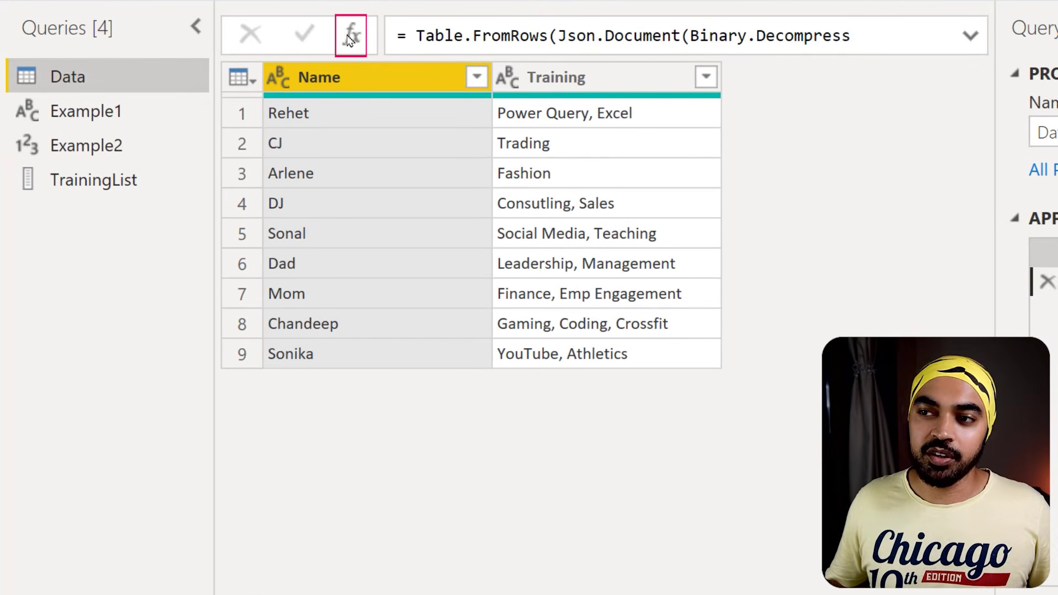
pyautogui.click(416, 35)
pyautogui.hotkey('shift', 'End')
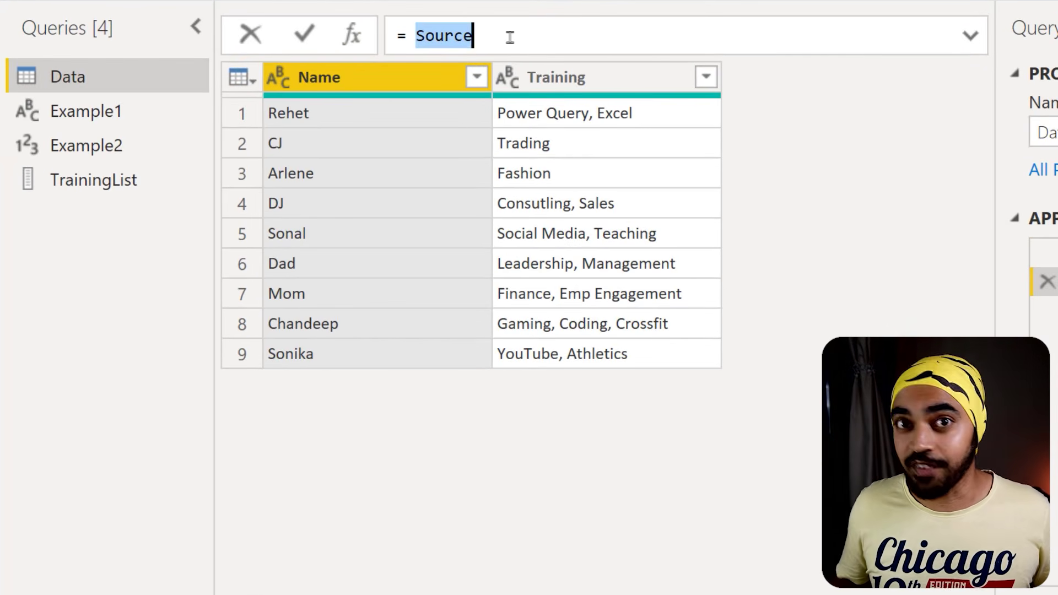
pyautogui.write('List.')
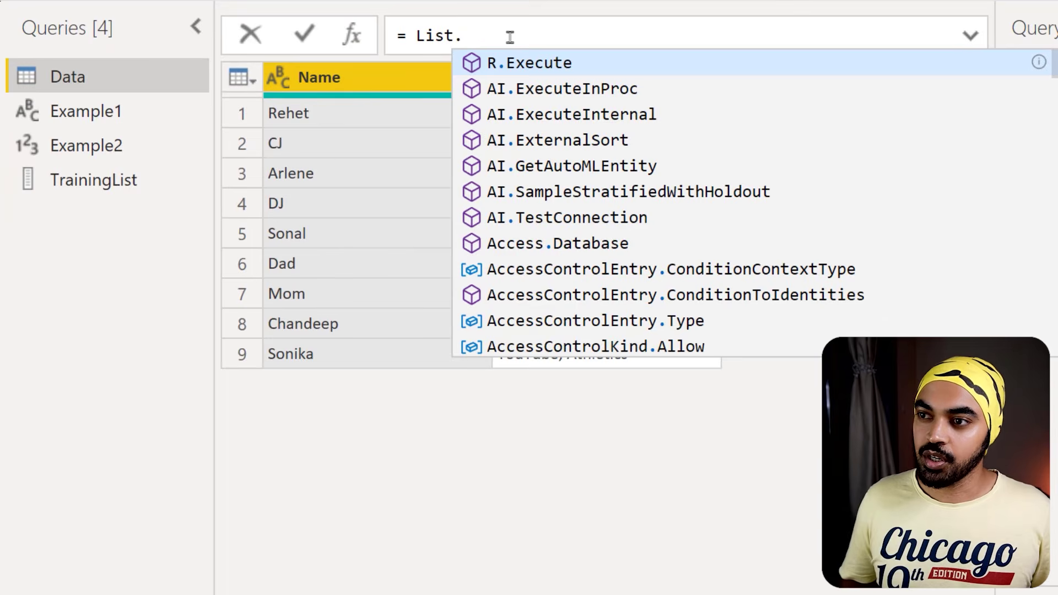
pyautogui.write('Accumulat')
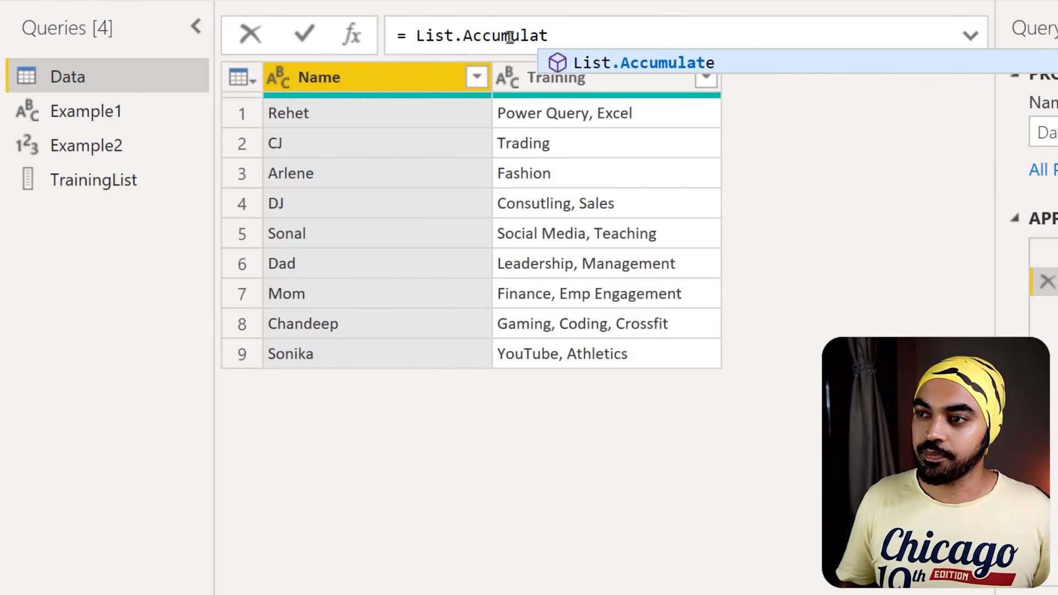
pyautogui.write('e(')
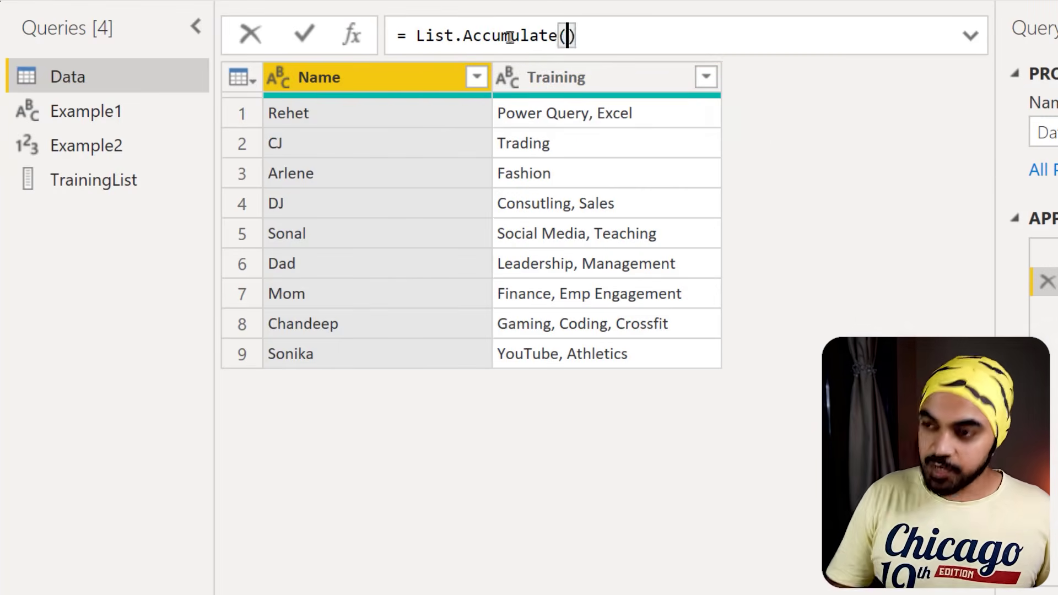
pyautogui.click(971, 36)
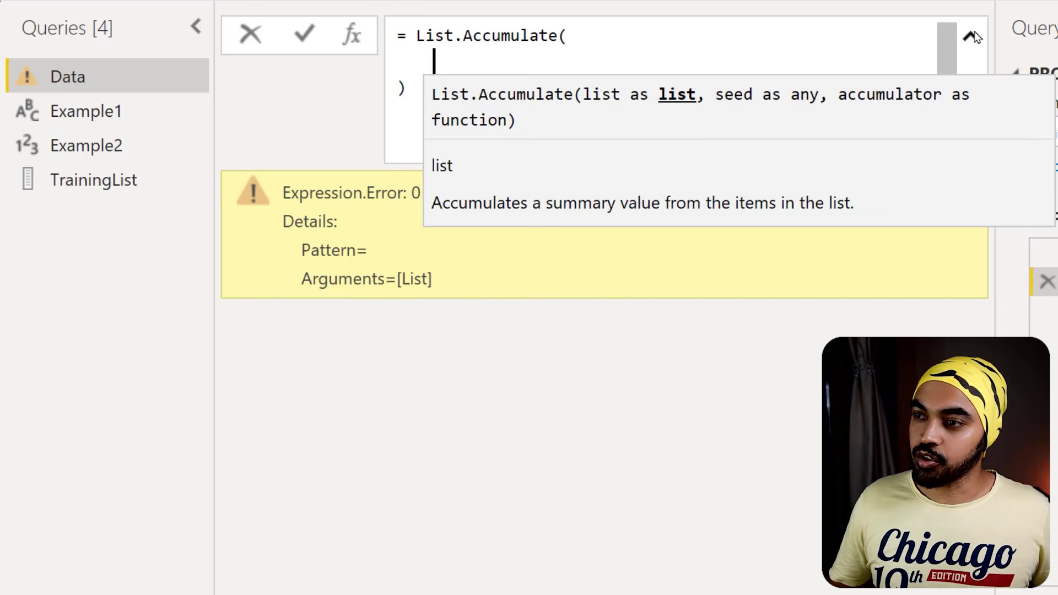
# Annotate the link between the list argument and the TrainingList query, and enter TrainingList as the first argument of List.Accumulate.
pyautogui.moveTo(583, 74); pyautogui.dragTo(690, 116)
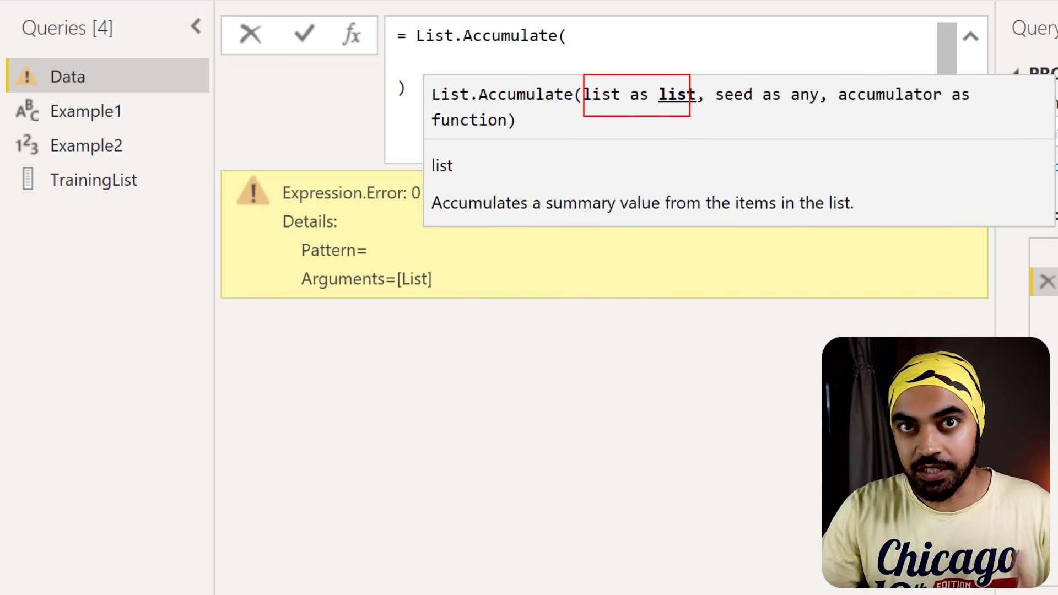
pyautogui.moveTo(598, 100)
pyautogui.mouseDown()
pyautogui.moveTo(160, 163)
pyautogui.moveTo(136, 178)
pyautogui.moveTo(158, 179)
pyautogui.mouseUp()
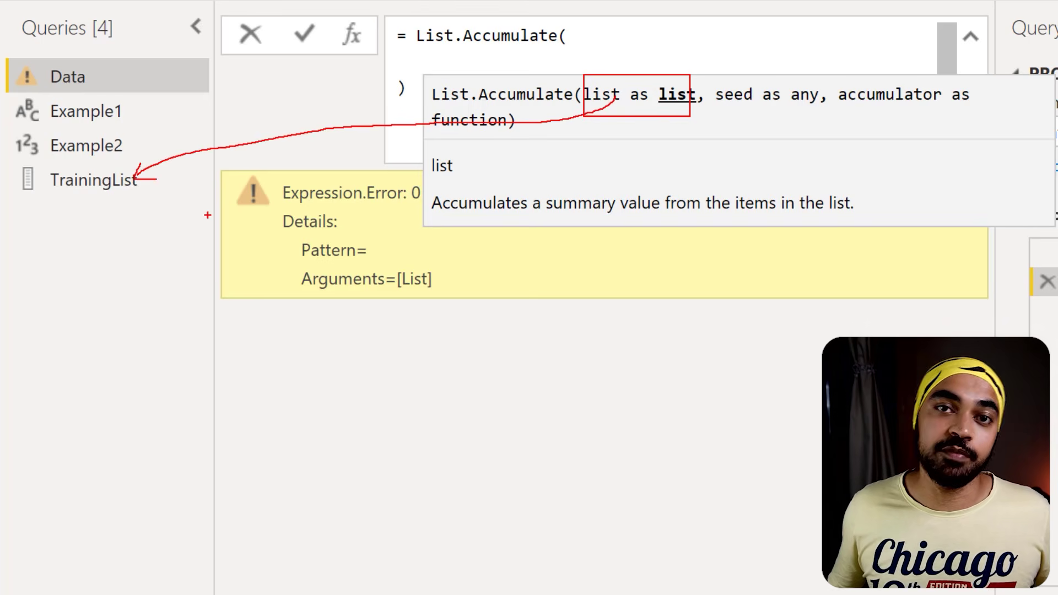
pyautogui.press('Escape')
pyautogui.click(502, 59)
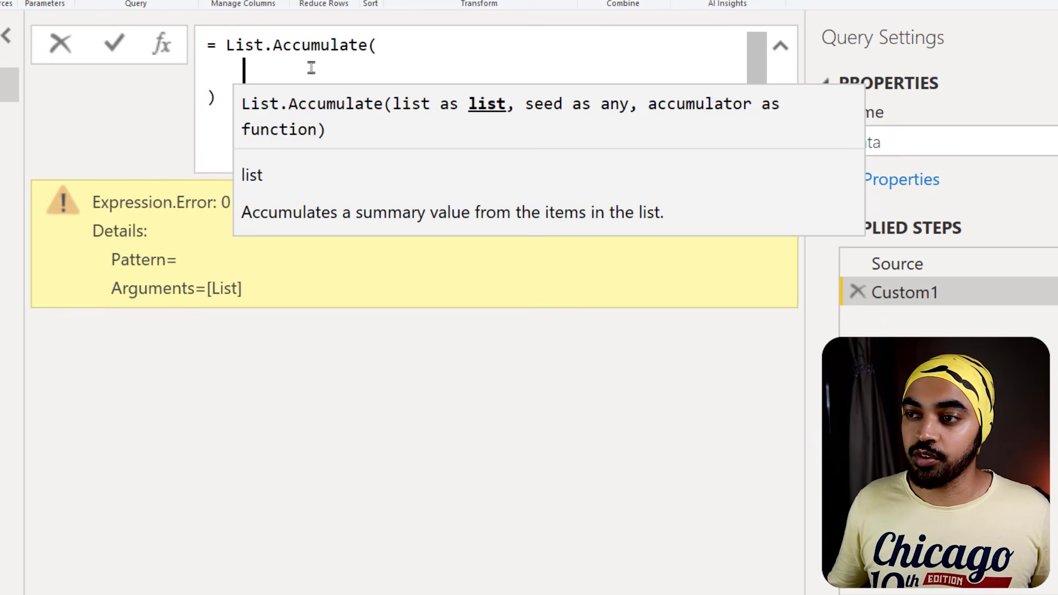
pyautogui.write('Trai')
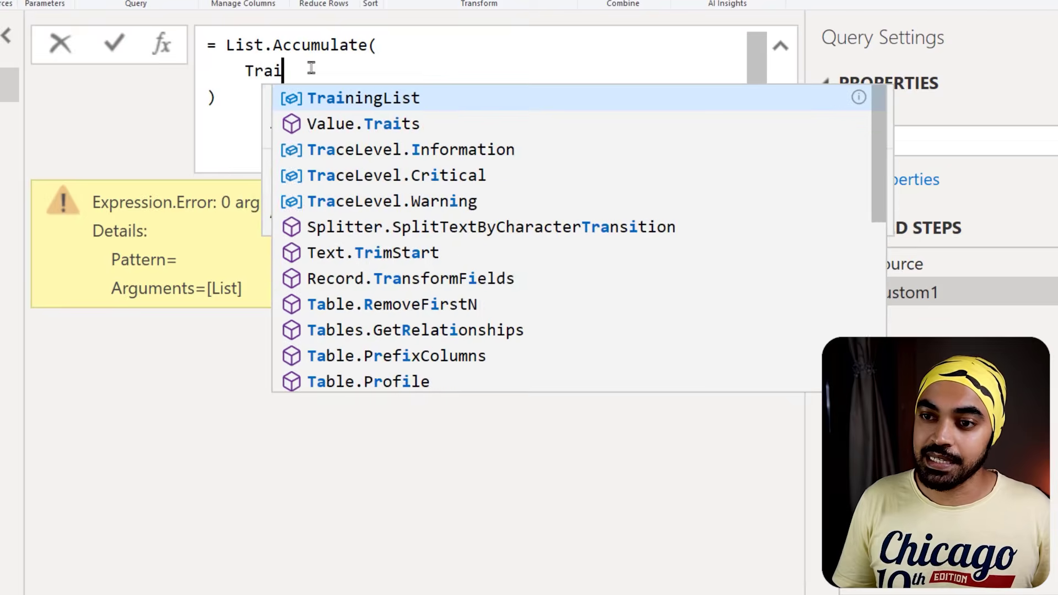
pyautogui.write('ningList,')
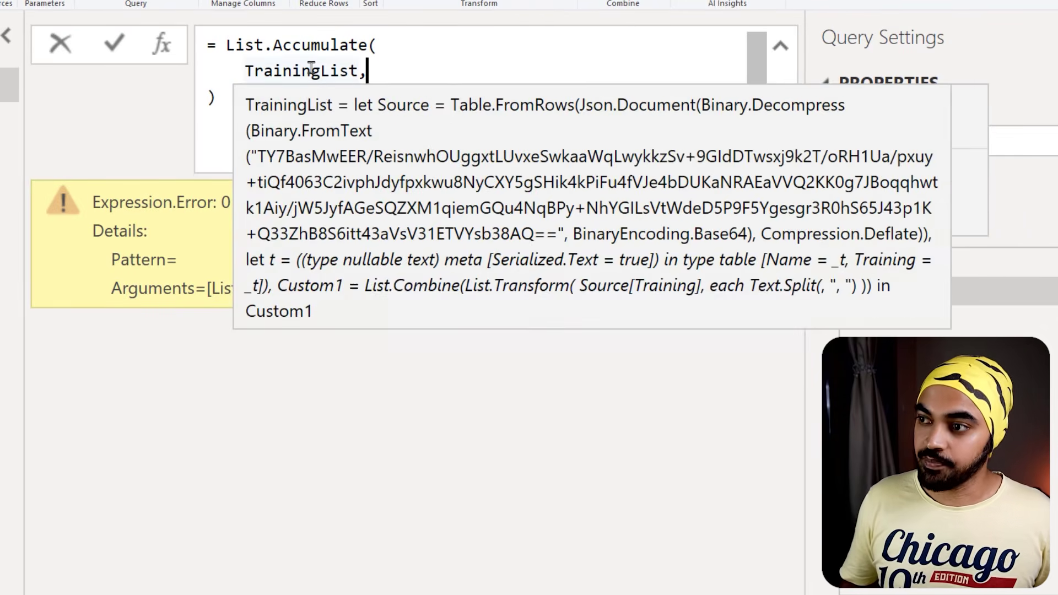
pyautogui.press('Return')
# Circle the seed argument and examine the Source step's table, marking the table, the space for new columns and the Source step.
pyautogui.moveTo(613, 113)
pyautogui.mouseDown()
pyautogui.moveTo(576, 108)
pyautogui.moveTo(587, 117)
pyautogui.mouseUp()
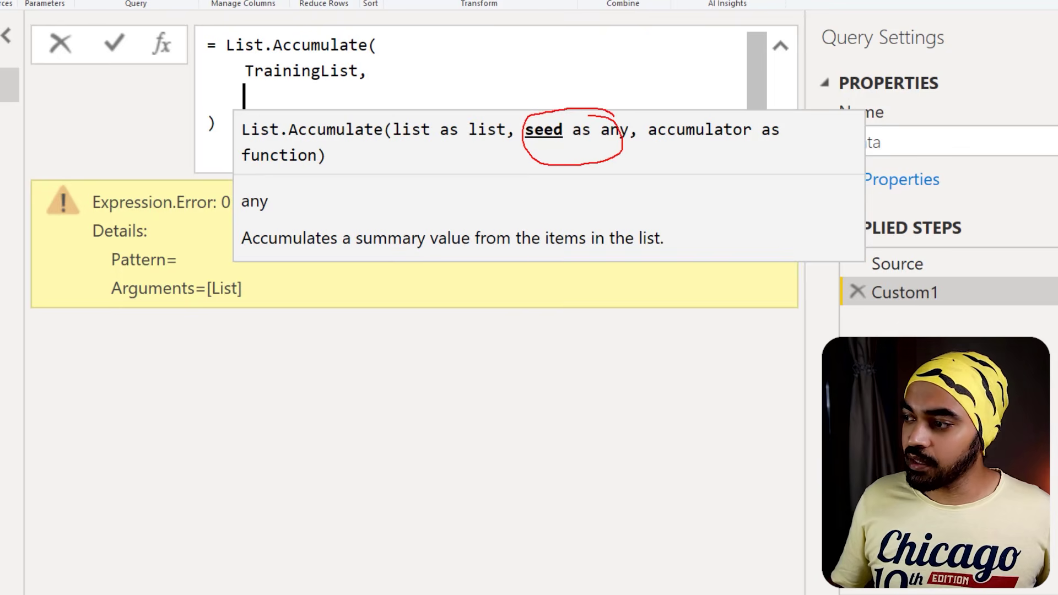
pyautogui.press('Return')
pyautogui.click(904, 273)
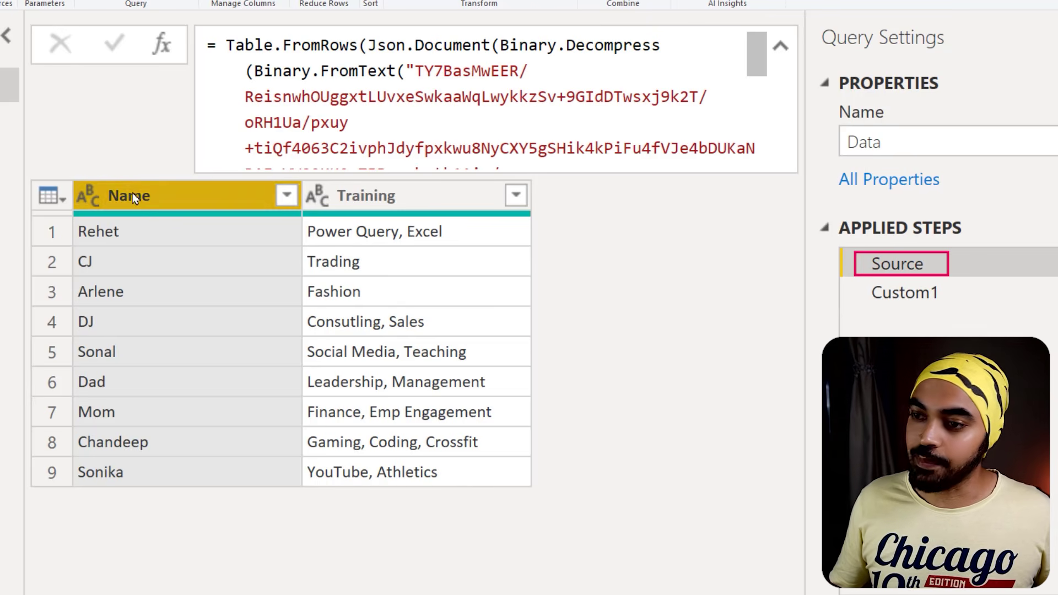
pyautogui.moveTo(58, 167)
pyautogui.mouseDown()
pyautogui.moveTo(307, 378)
pyautogui.moveTo(552, 483)
pyautogui.mouseUp()
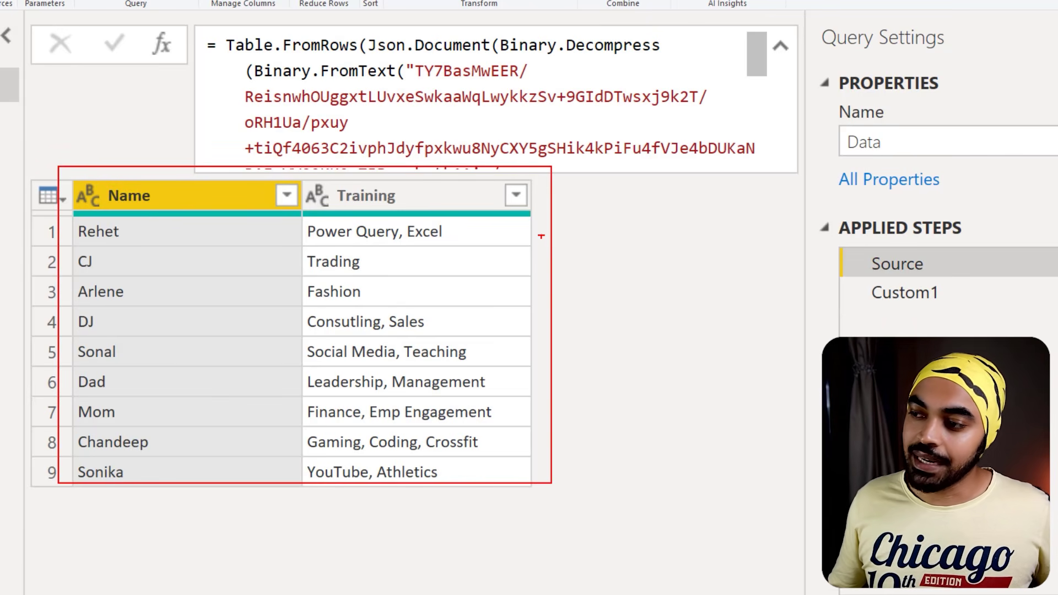
pyautogui.moveTo(556, 228); pyautogui.dragTo(648, 458)
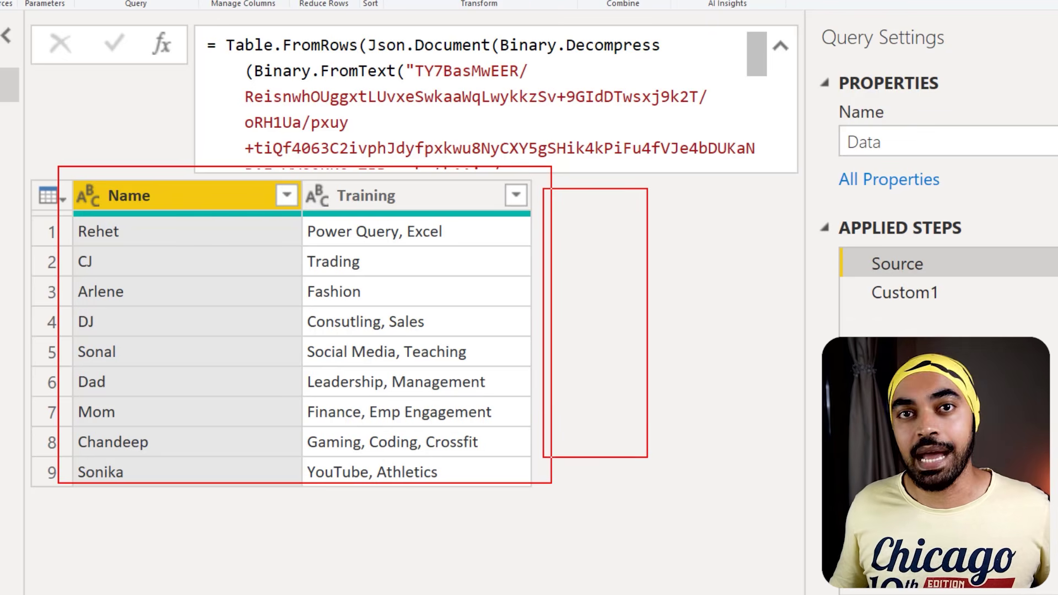
pyautogui.moveTo(931, 243)
pyautogui.mouseDown()
pyautogui.moveTo(860, 240)
pyautogui.moveTo(922, 283)
pyautogui.moveTo(919, 255)
pyautogui.mouseUp()
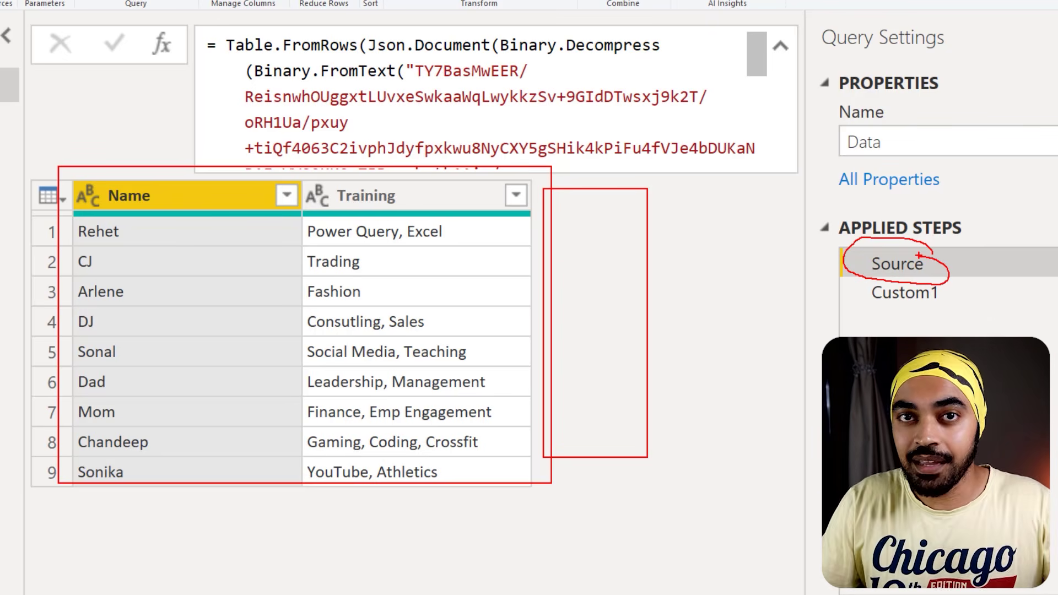
pyautogui.moveTo(800, 258)
pyautogui.mouseDown()
pyautogui.moveTo(838, 257)
pyautogui.moveTo(819, 273)
pyautogui.mouseUp()
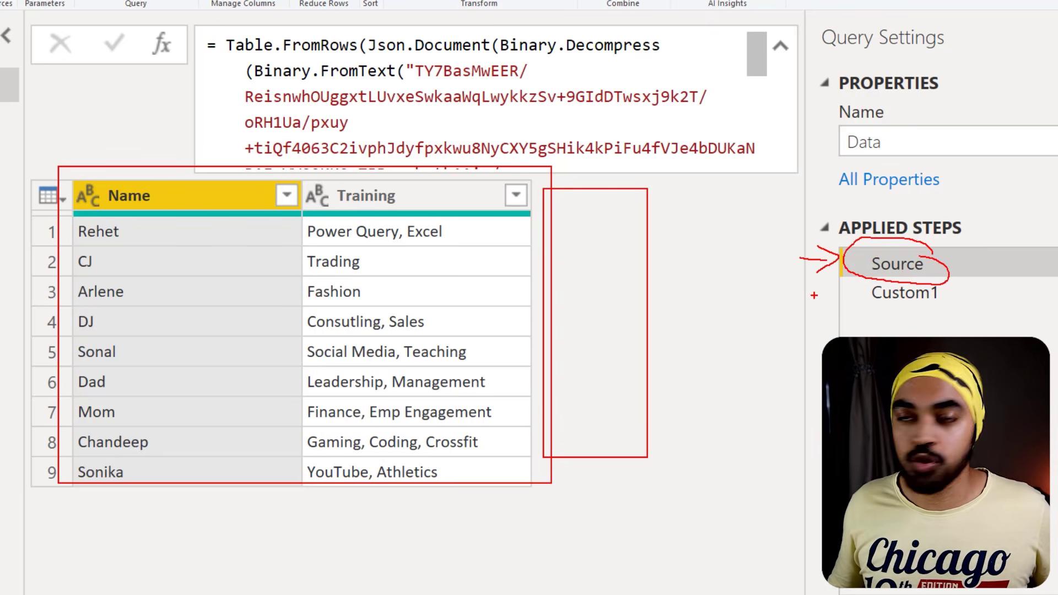
pyautogui.press('Escape')
# Enter Source as the seed argument in the Custom1 step's List.Accumulate formula and start a new line for the accumulator.
pyautogui.click(894, 293)
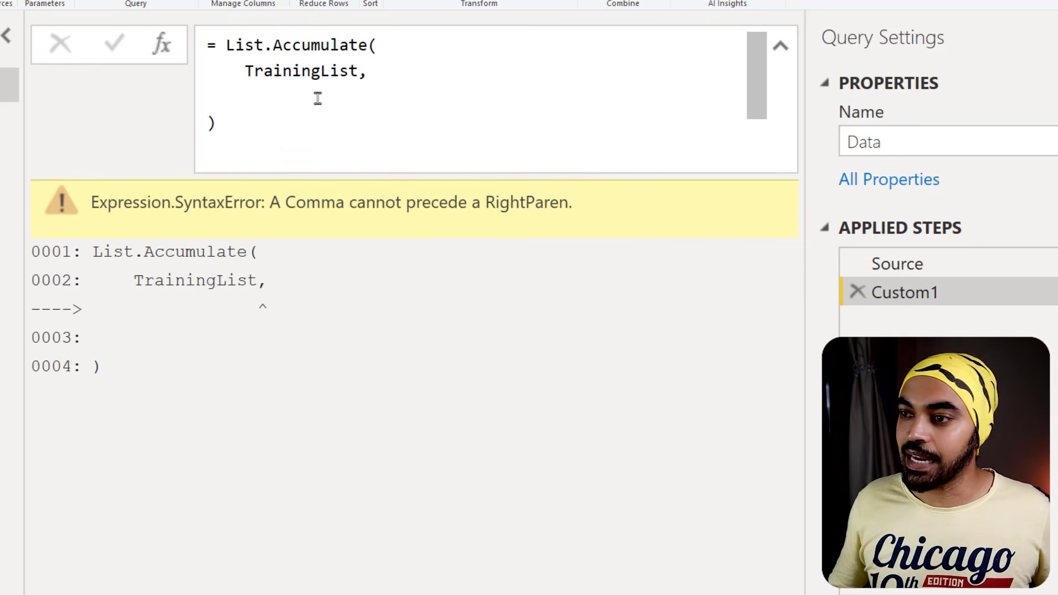
pyautogui.click(313, 95)
pyautogui.write('Source,')
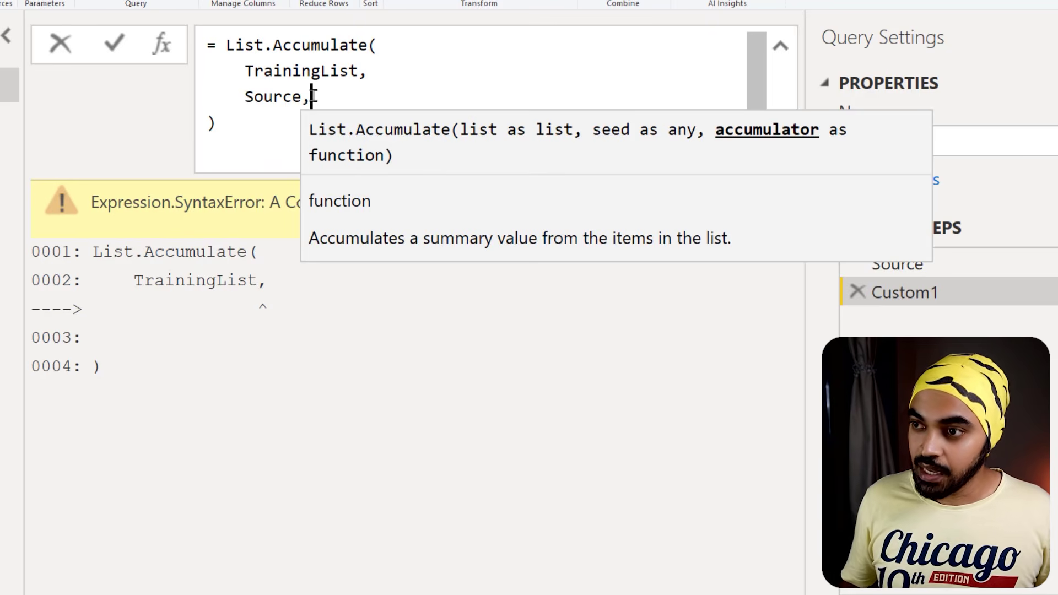
pyautogui.hotkey('shift', 'Return')
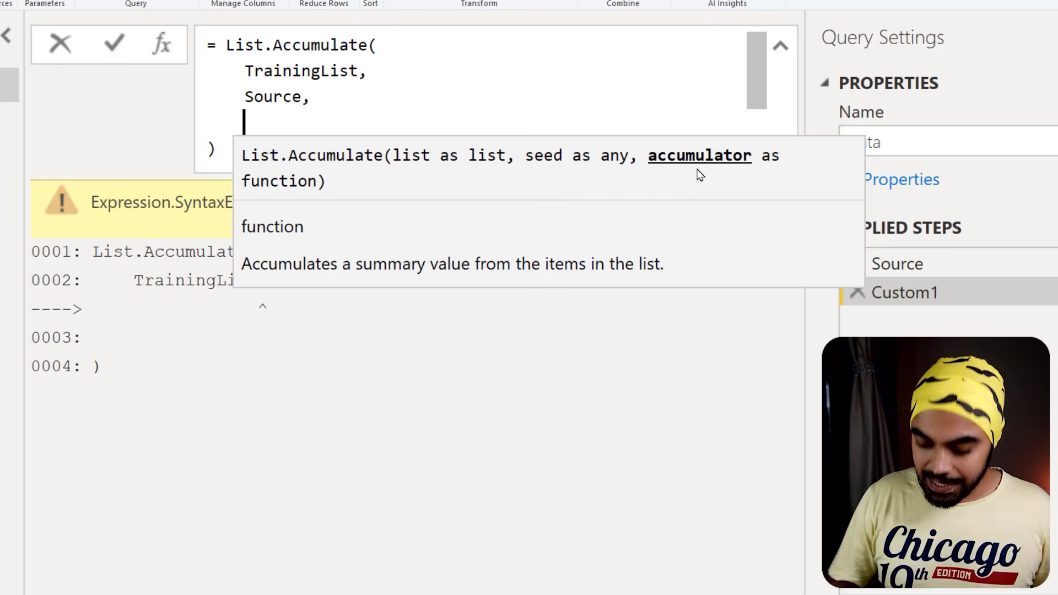
# Start the accumulator function with OutputTable as its first parameter and circle that parameter.
pyautogui.write('(')
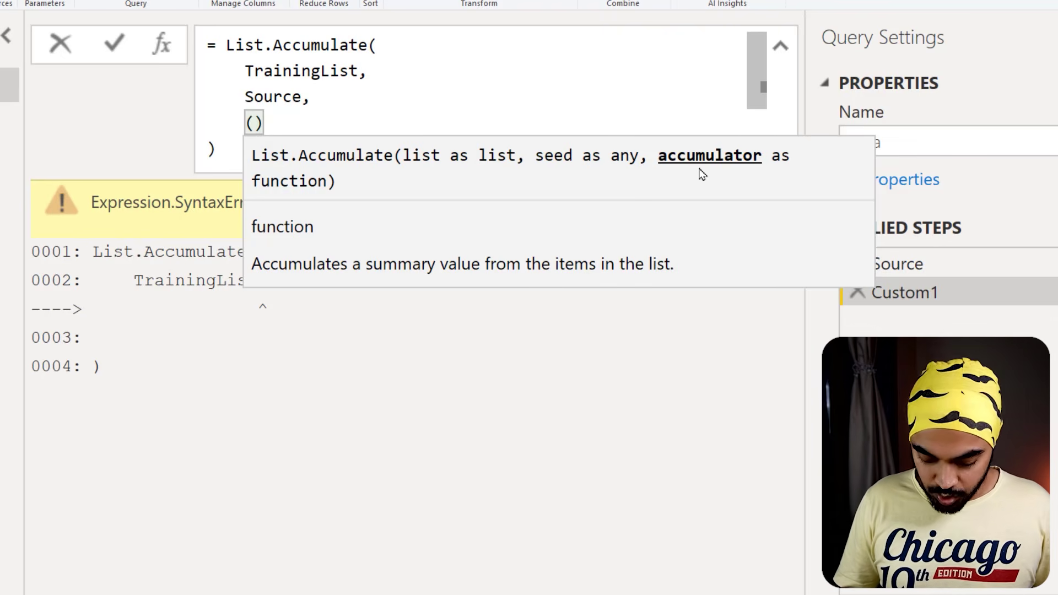
pyautogui.write('Outpu')
pyautogui.write('tTabl')
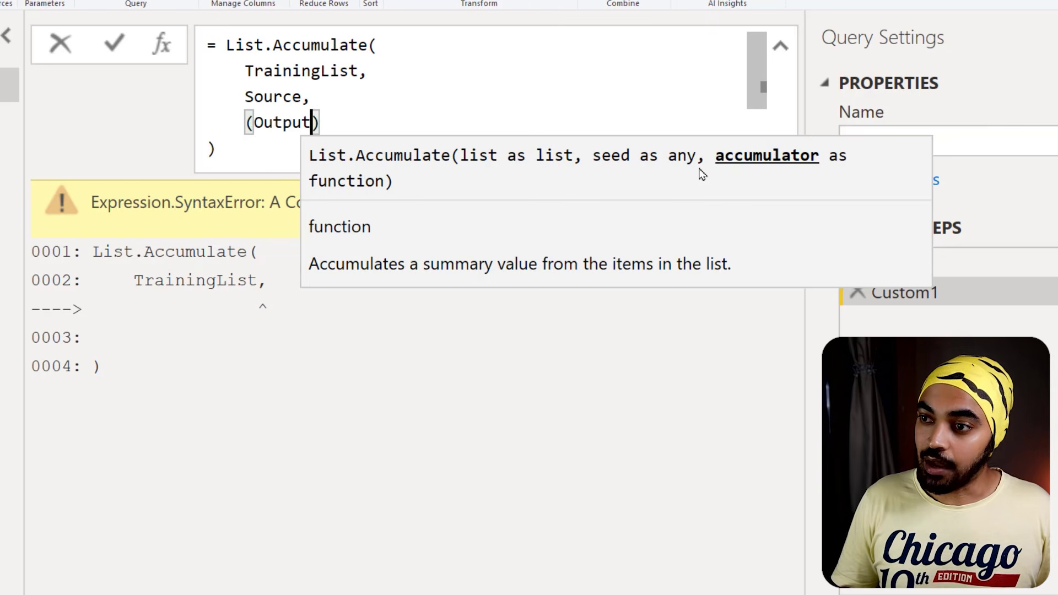
pyautogui.write('e,')
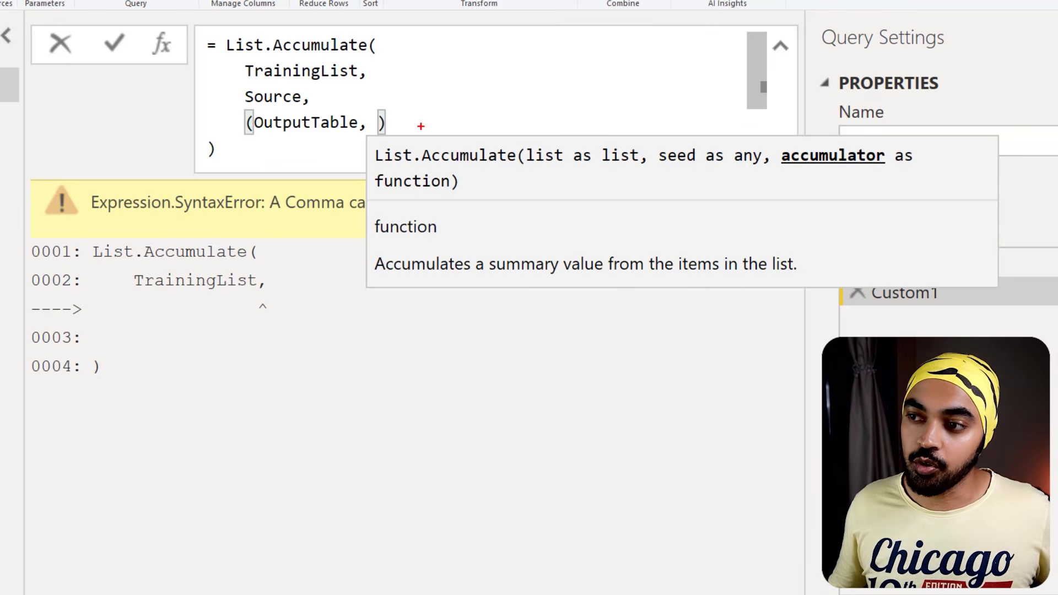
pyautogui.moveTo(340, 114)
pyautogui.mouseDown()
pyautogui.moveTo(247, 131)
pyautogui.moveTo(295, 98)
pyautogui.mouseUp()
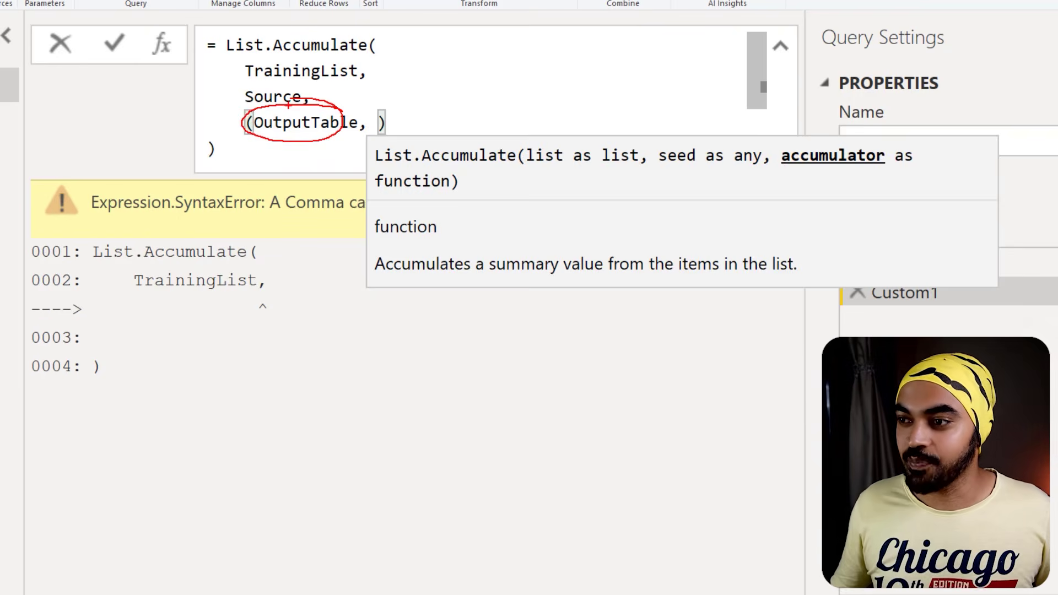
pyautogui.press('Escape')
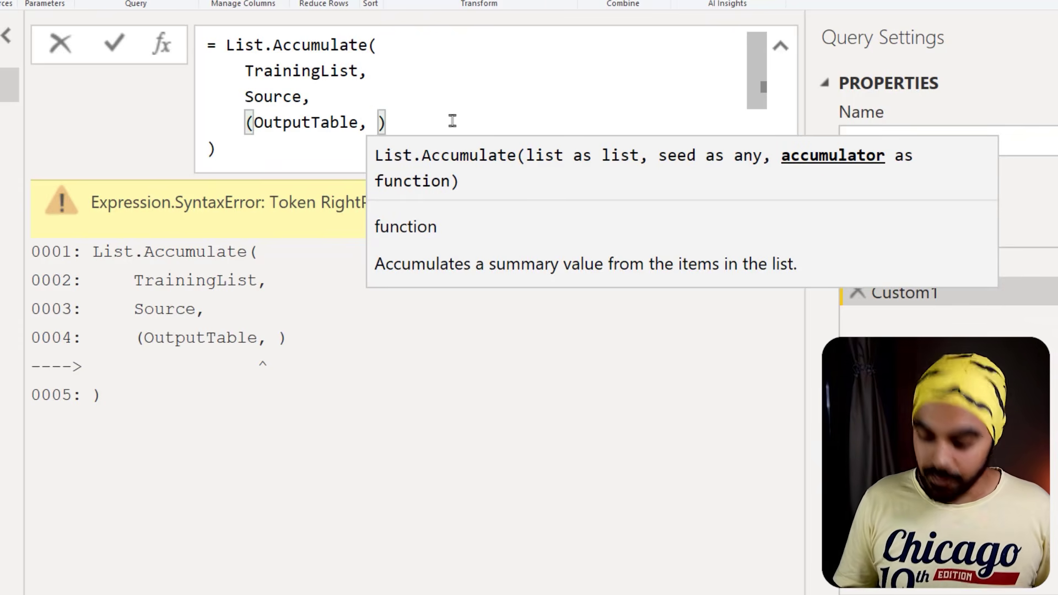
# Add TrainingName as the accumulator function's second parameter and follow the parameter list with the => operator.
pyautogui.write('Each')
pyautogui.press('BackSpace')
pyautogui.press('BackSpace')
pyautogui.press('BackSpace')
pyautogui.press('BackSpace')
pyautogui.write('T')
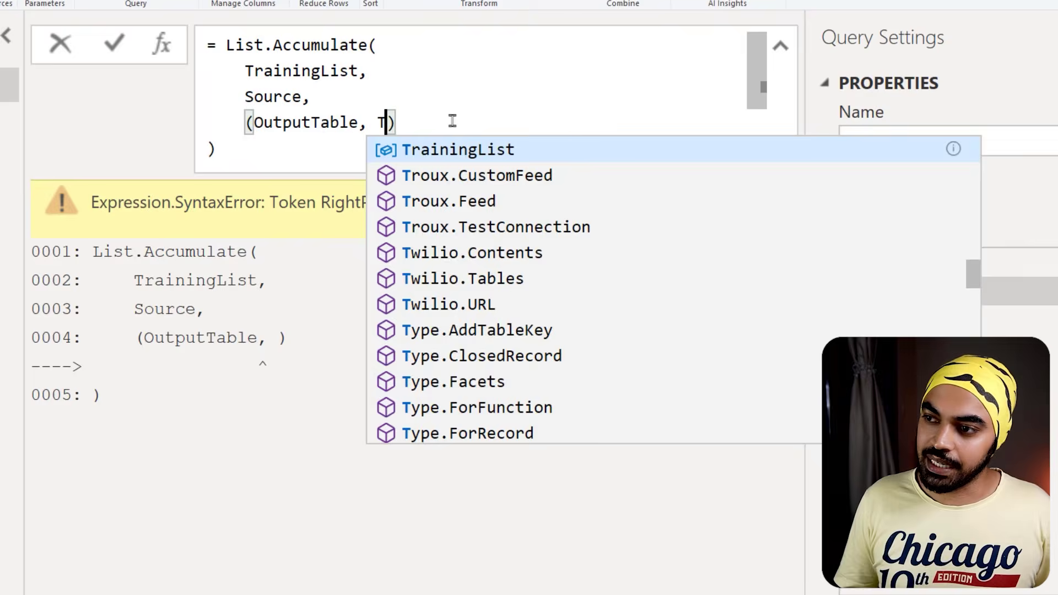
pyautogui.write('rainingName')
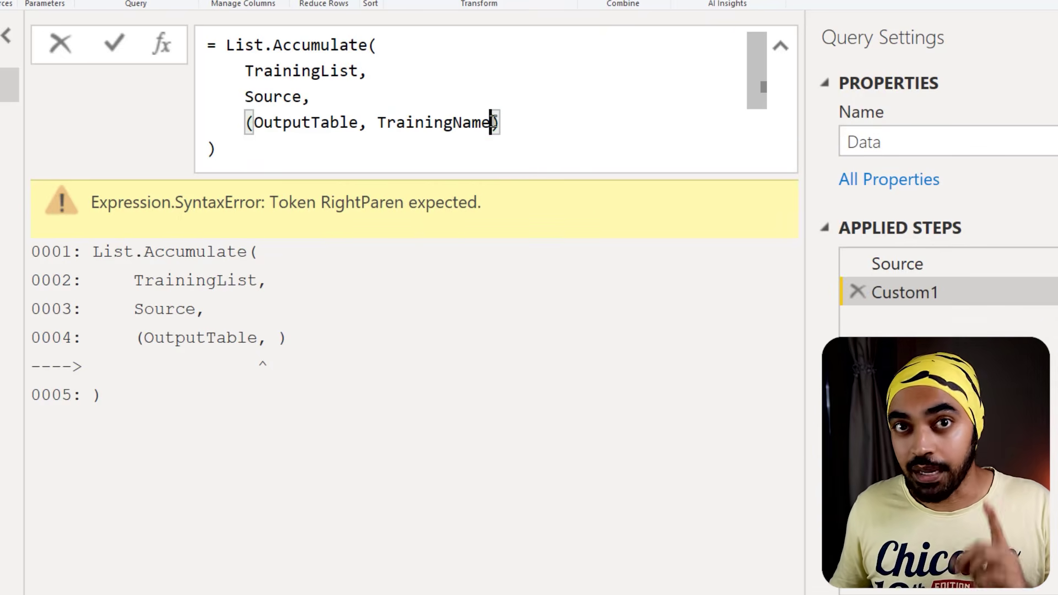
pyautogui.press('Right')
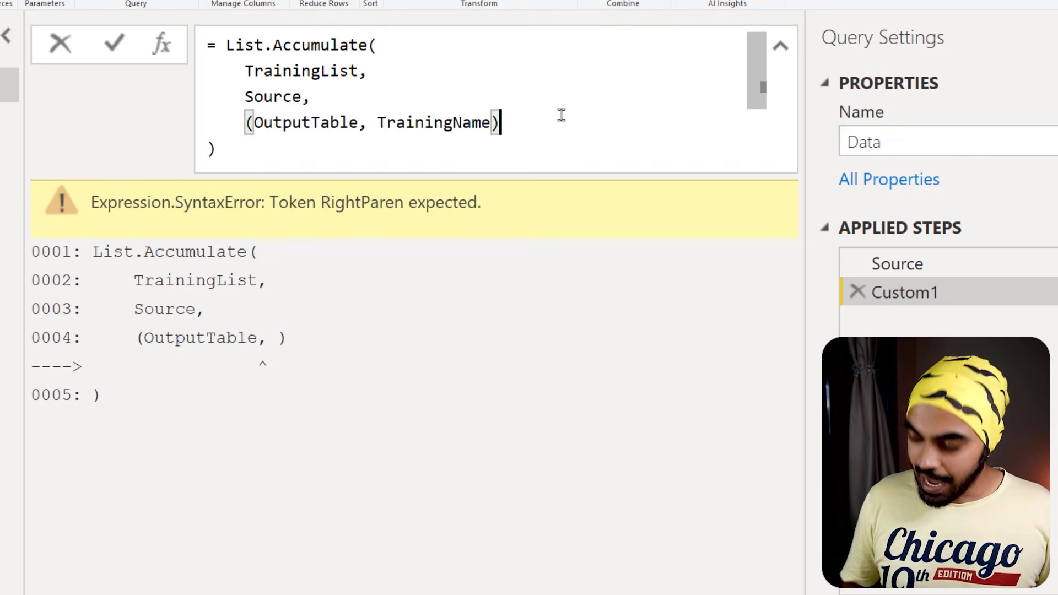
pyautogui.write('=>')
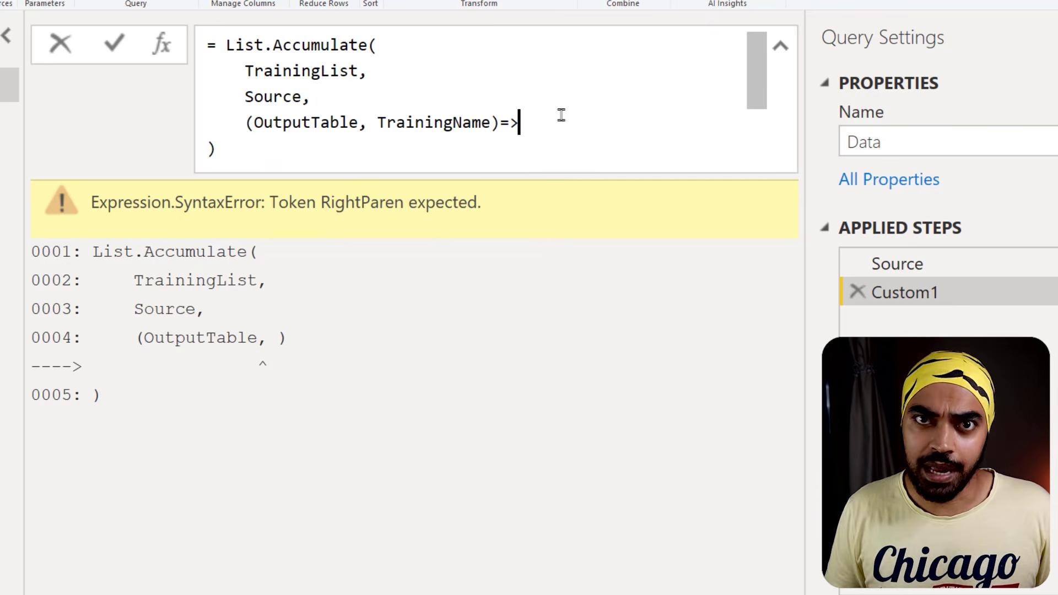
# Start a Table.AddColumn call as the body of the accumulator function after the => operator.
pyautogui.write('Tabl')
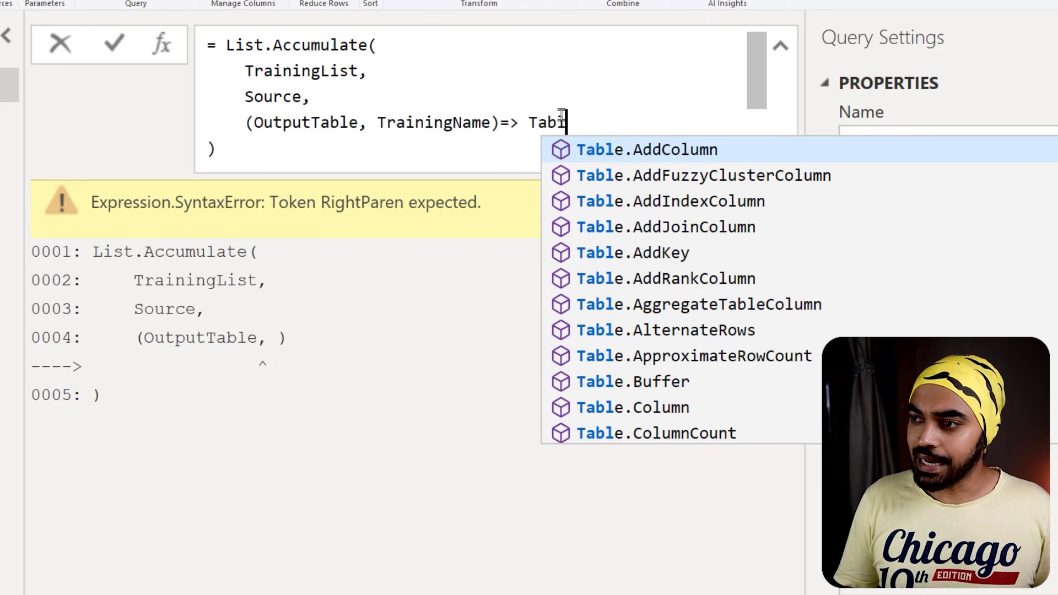
pyautogui.write('e.Add')
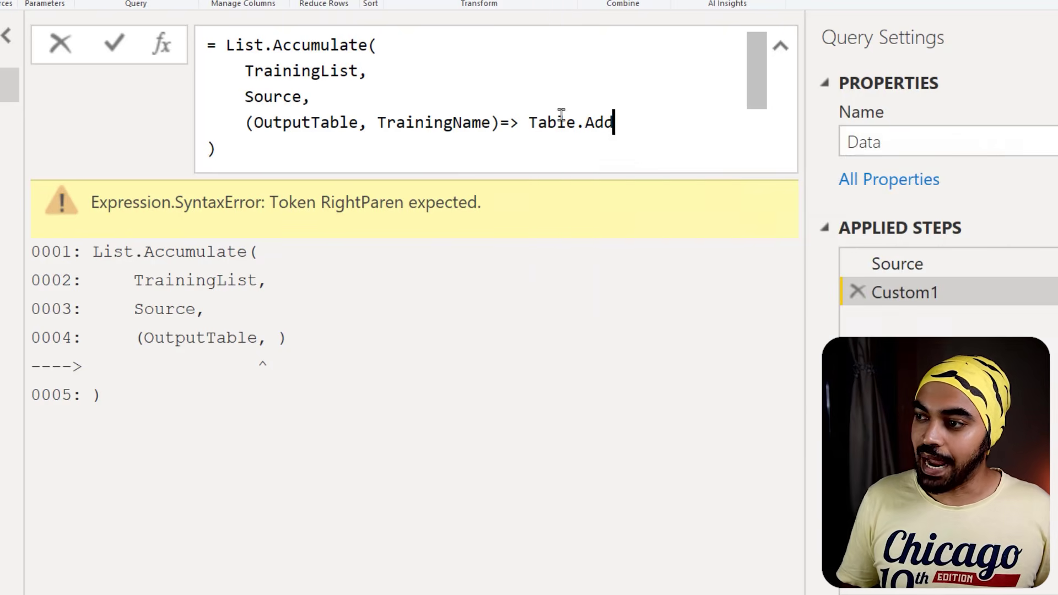
pyautogui.write('Column(')
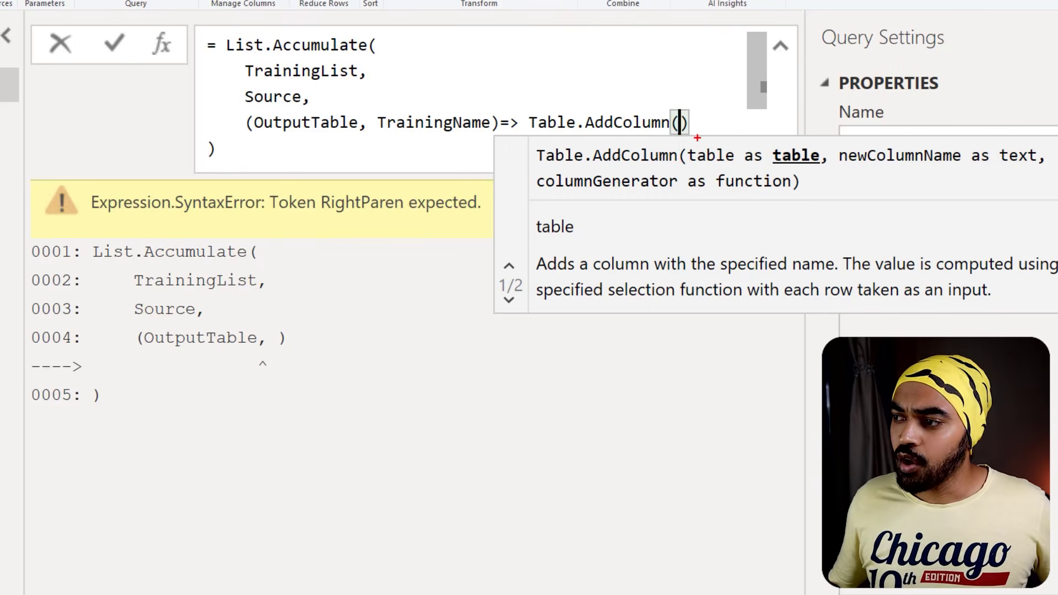
# Mark the table argument and the OutputTable parameter, clear the marks, and enter OutputTable as the first argument of Table.AddColumn.
pyautogui.moveTo(679, 137); pyautogui.dragTo(818, 178)
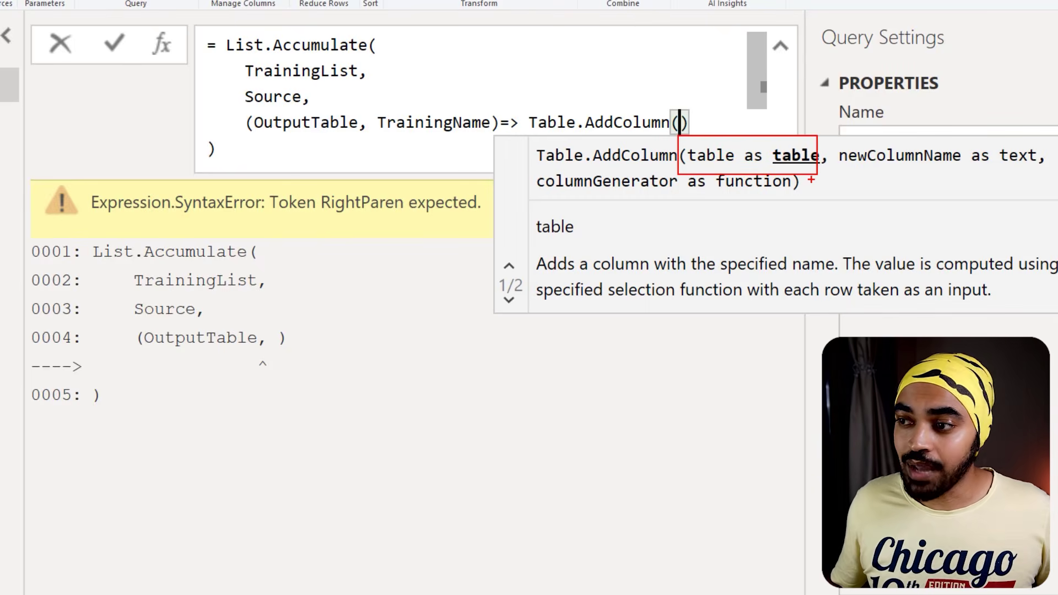
pyautogui.moveTo(311, 138); pyautogui.dragTo(310, 163)
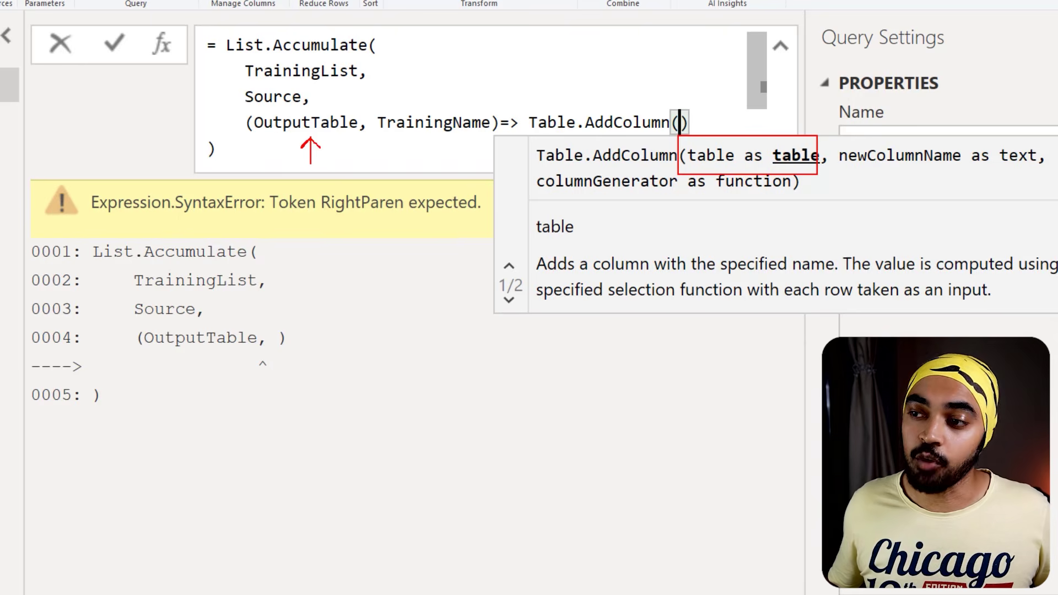
pyautogui.press('Escape')
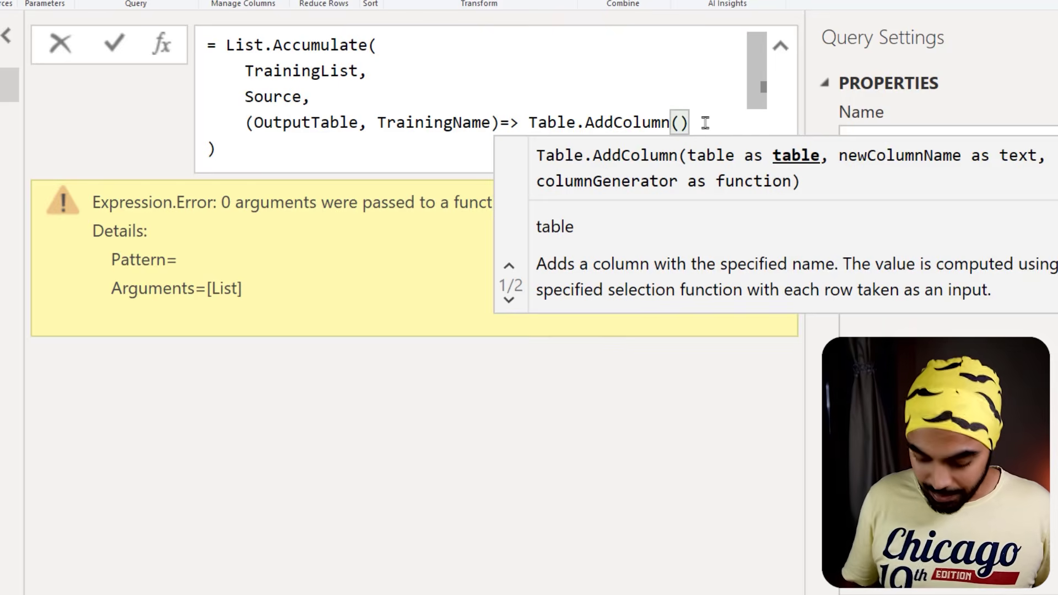
pyautogui.write('out')
pyautogui.press('Tab')
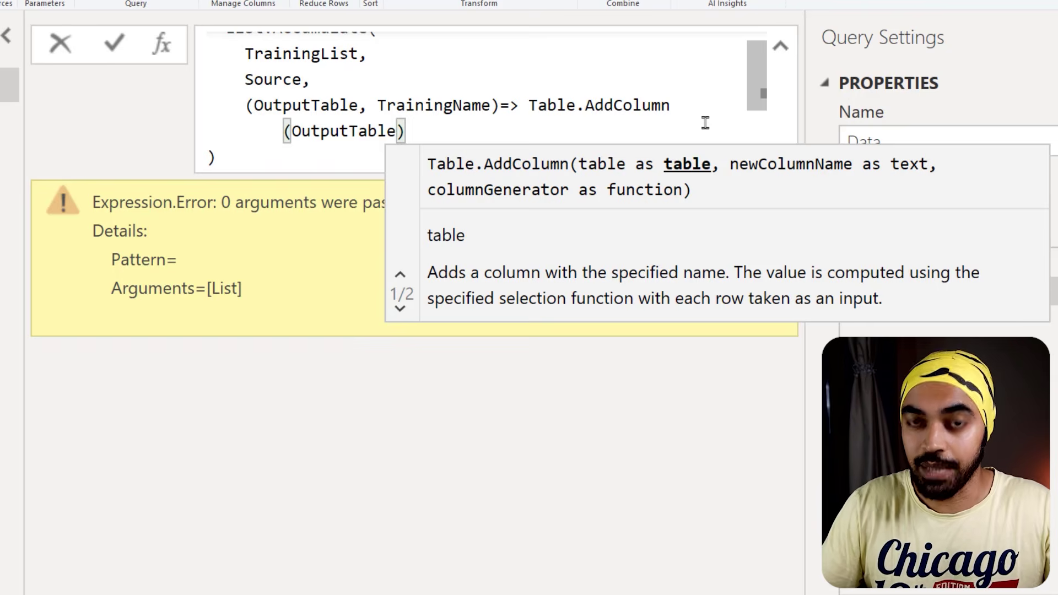
pyautogui.write(',')
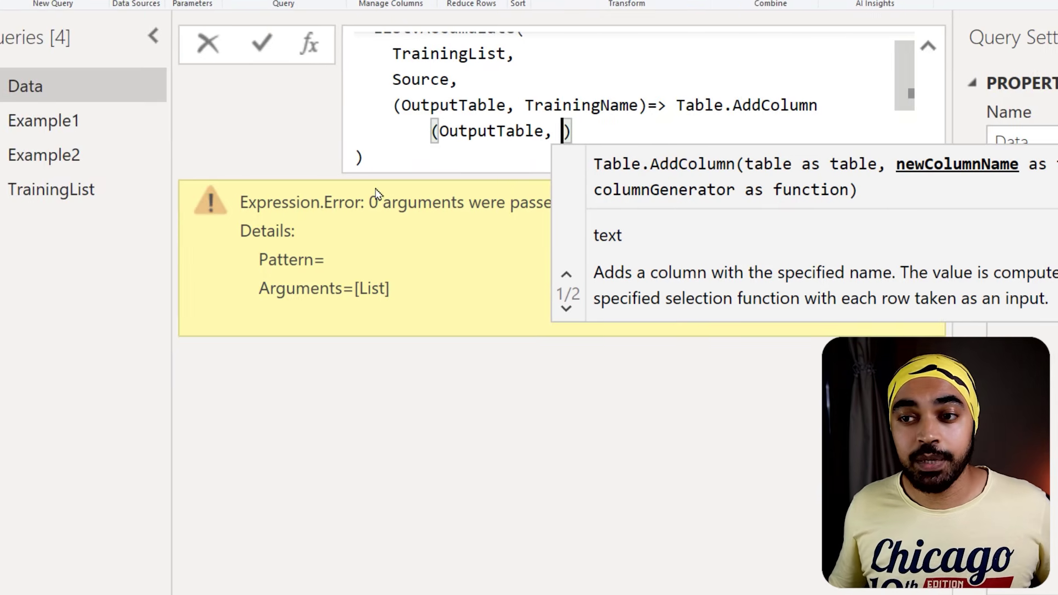
# Circle the TrainingList query and TrainingName parameter, and enter TrainingName as the new column name argument of Table.AddColumn.
pyautogui.moveTo(148, 173)
pyautogui.mouseDown()
pyautogui.moveTo(63, 171)
pyautogui.moveTo(38, 207)
pyautogui.moveTo(146, 197)
pyautogui.moveTo(137, 169)
pyautogui.mouseUp()
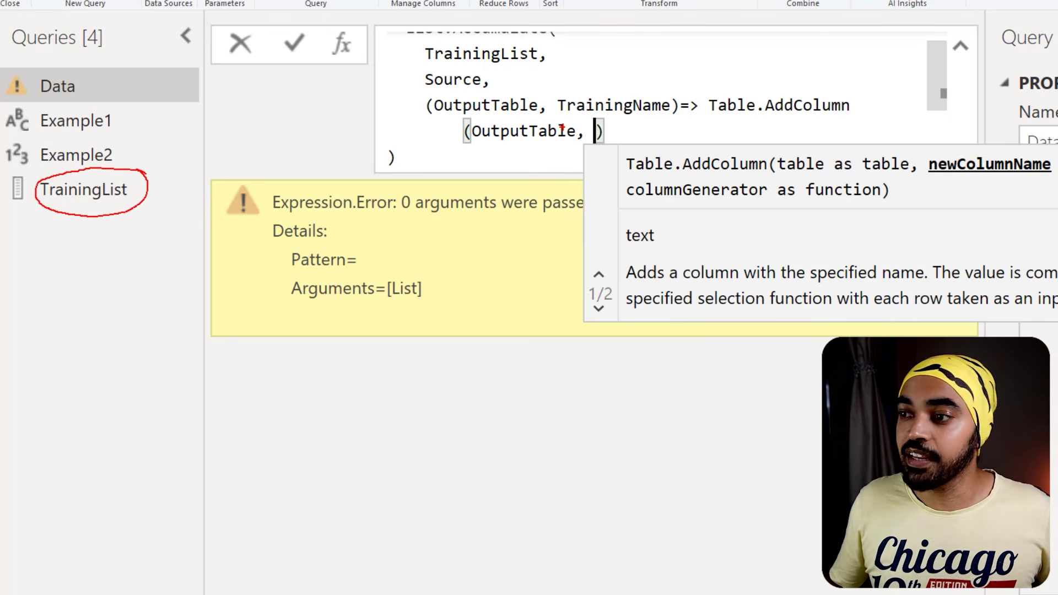
pyautogui.moveTo(638, 86)
pyautogui.mouseDown()
pyautogui.moveTo(551, 106)
pyautogui.moveTo(666, 95)
pyautogui.moveTo(579, 89)
pyautogui.mouseUp()
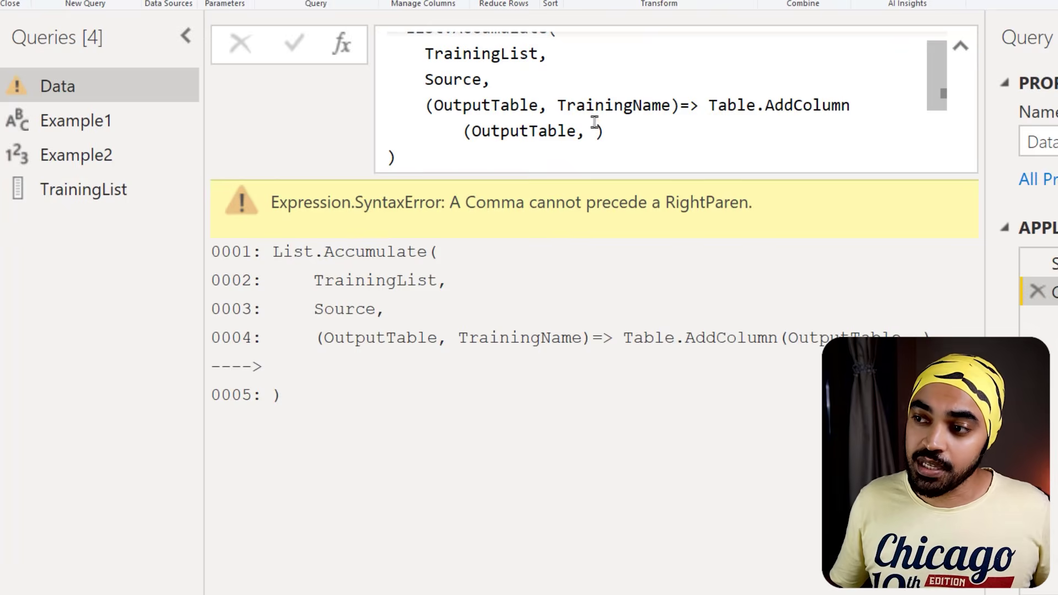
pyautogui.click(595, 124)
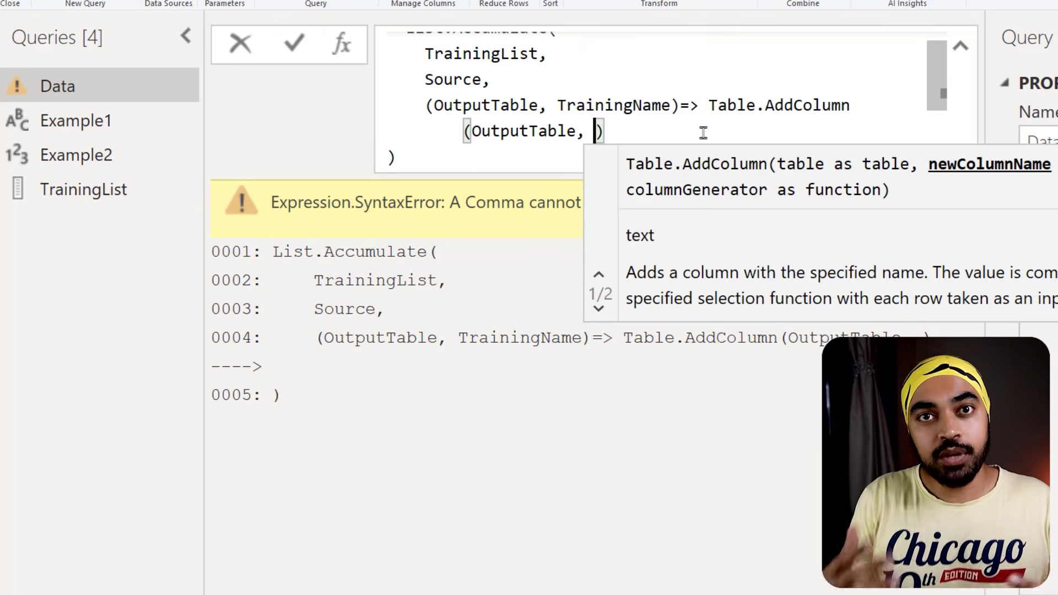
pyautogui.write('Tr')
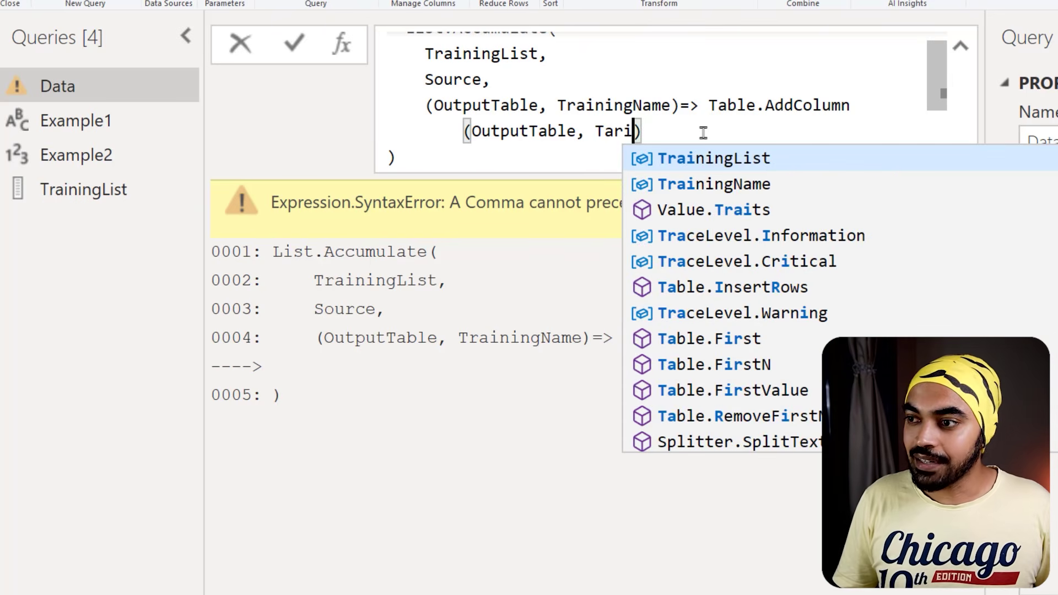
pyautogui.press('BackSpace')
pyautogui.write('a')
pyautogui.press('BackSpace')
pyautogui.write('ra')
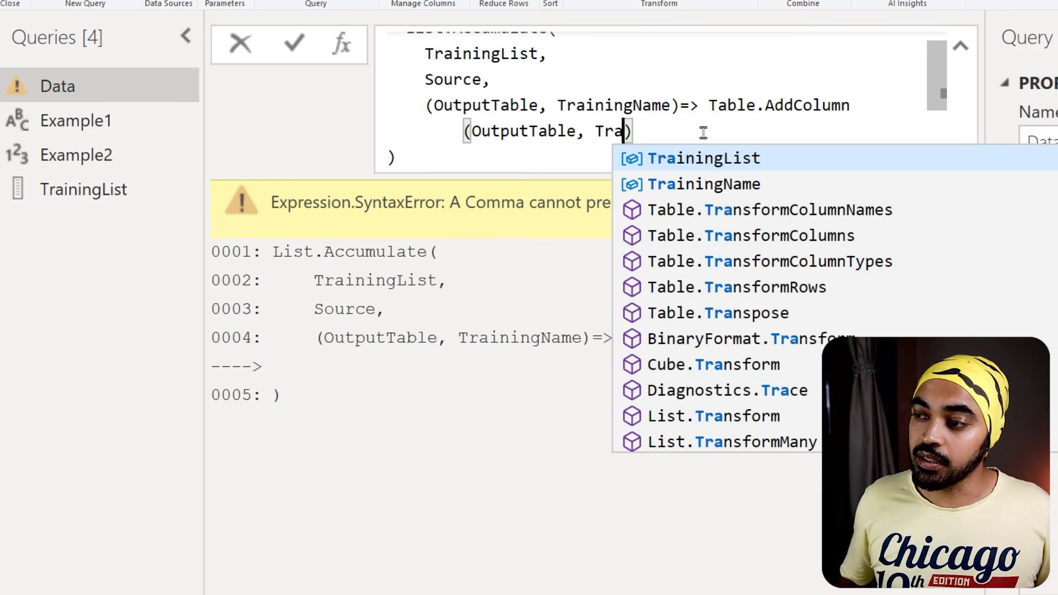
pyautogui.press('Down')
pyautogui.press('Tab')
pyautogui.write(',')
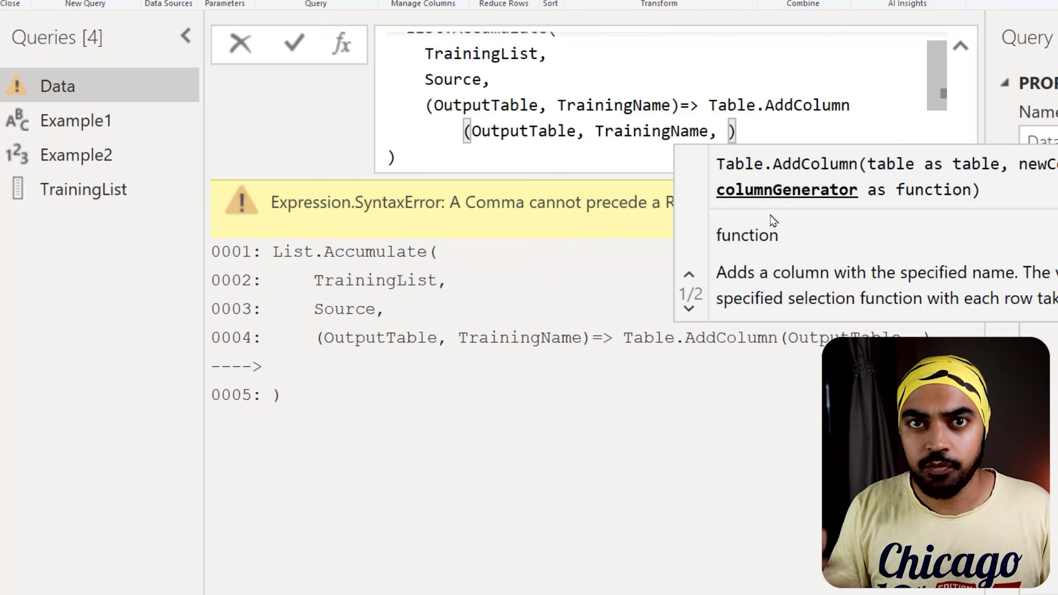
# Enter each 1 as the column generator of Table.AddColumn and commit the Custom1 formula.
pyautogui.write('each 1')
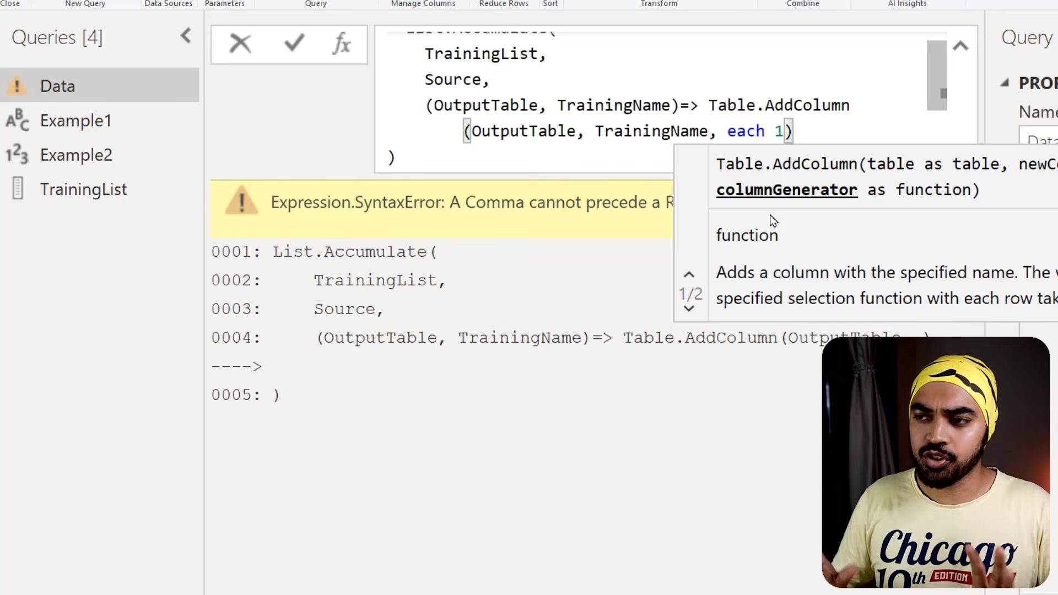
pyautogui.press('Right')
pyautogui.press('Down')
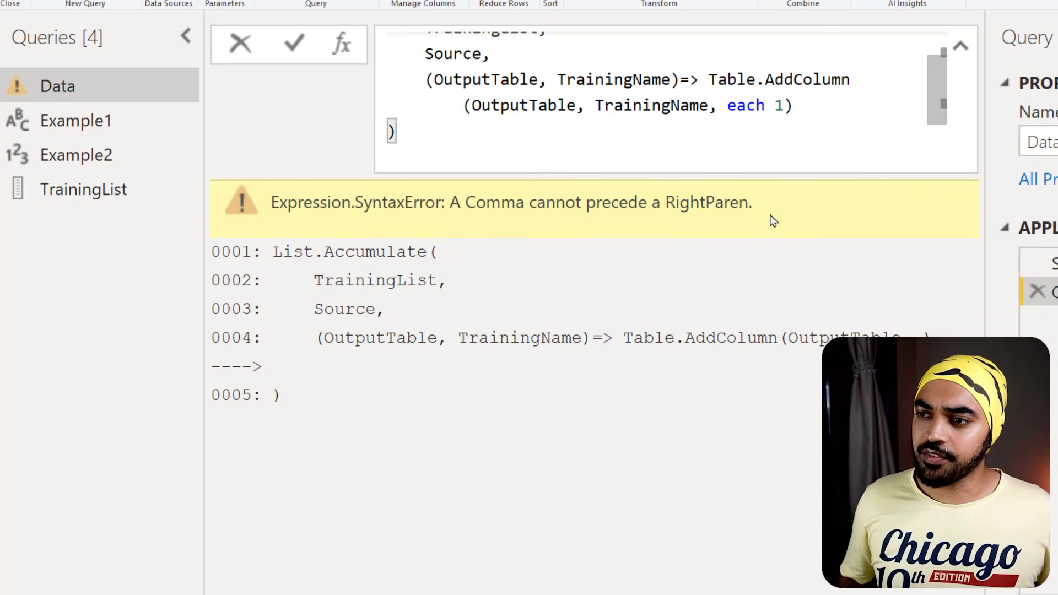
pyautogui.press('Return')
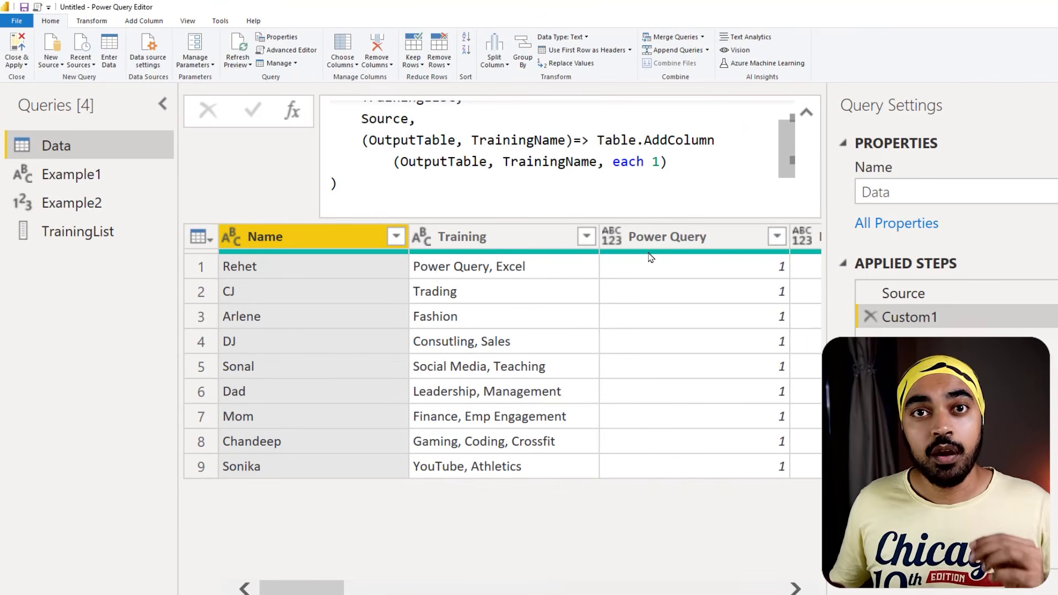
# Examine the resulting table, marking the original Name and Training columns and the added Power Query column, and view the further columns.
pyautogui.moveTo(326, 588)
pyautogui.mouseDown()
pyautogui.moveTo(351, 587)
pyautogui.moveTo(329, 588)
pyautogui.mouseUp()
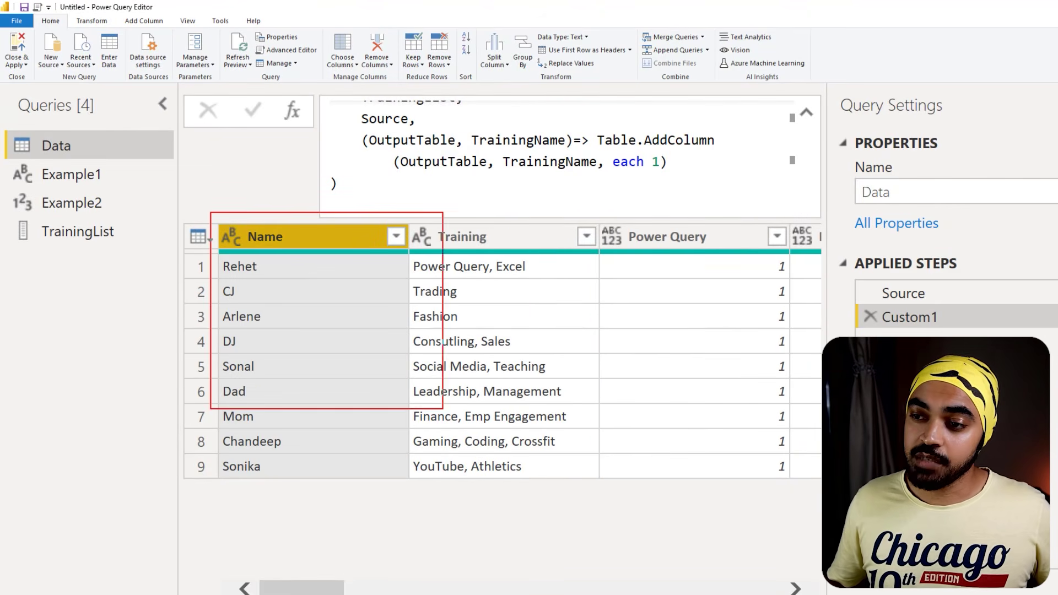
pyautogui.moveTo(443, 409); pyautogui.dragTo(531, 484)
pyautogui.moveTo(673, 215); pyautogui.dragTo(667, 238)
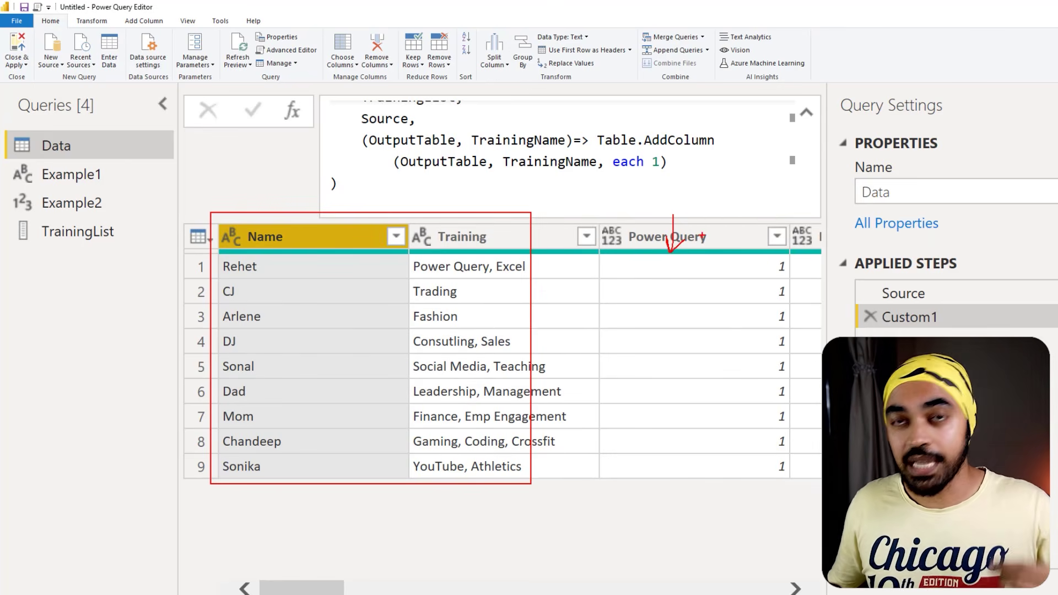
pyautogui.press('Escape')
pyautogui.moveTo(300, 593); pyautogui.dragTo(359, 589)
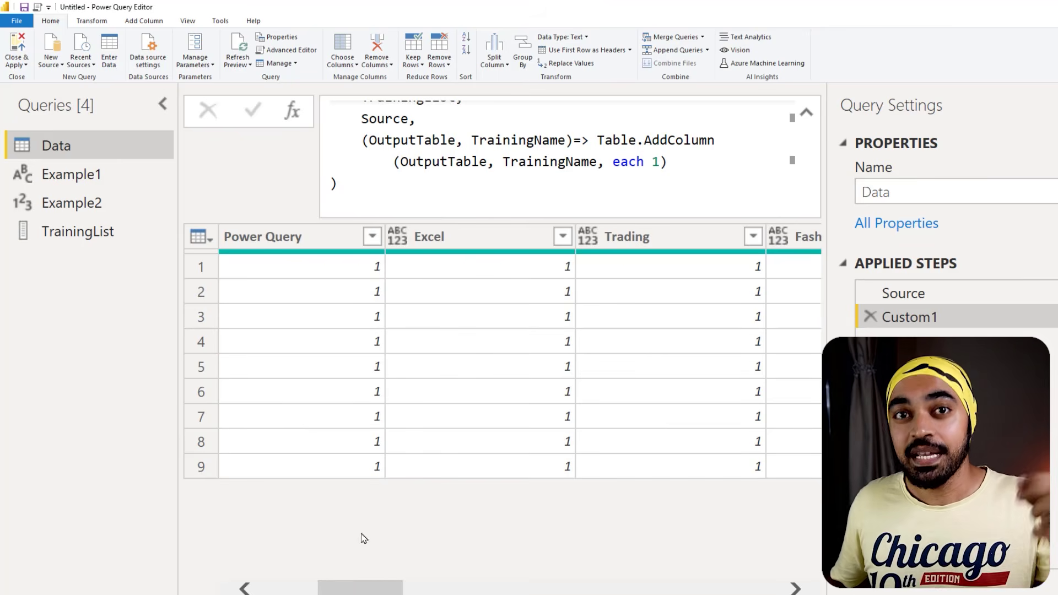
# Review the items in the TrainingList query and compare them with the added columns in the Data query.
pyautogui.click(117, 240)
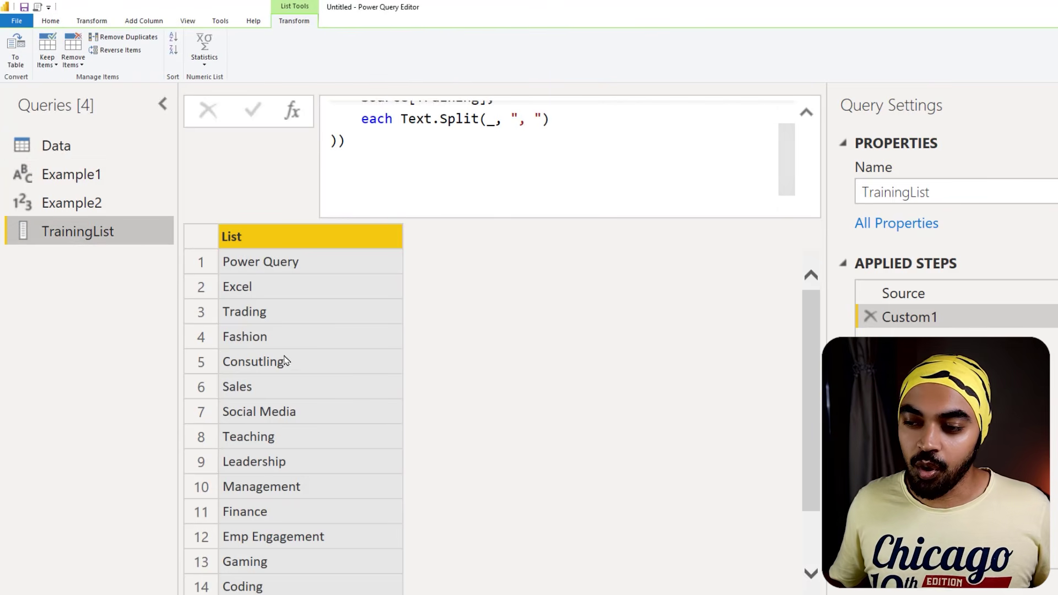
pyautogui.scroll(-1, 293, 275)
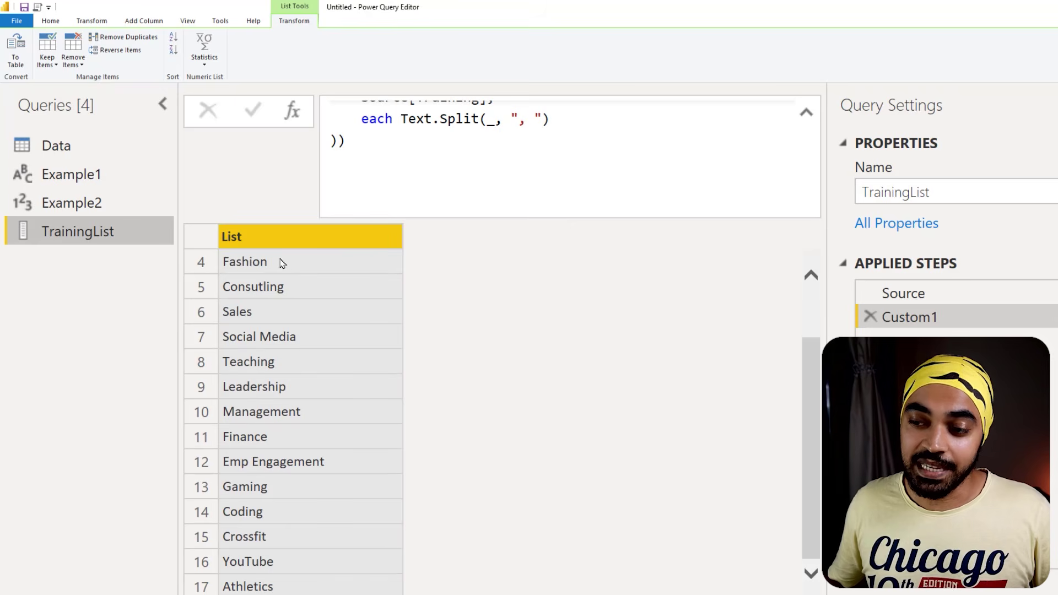
pyautogui.click(111, 148)
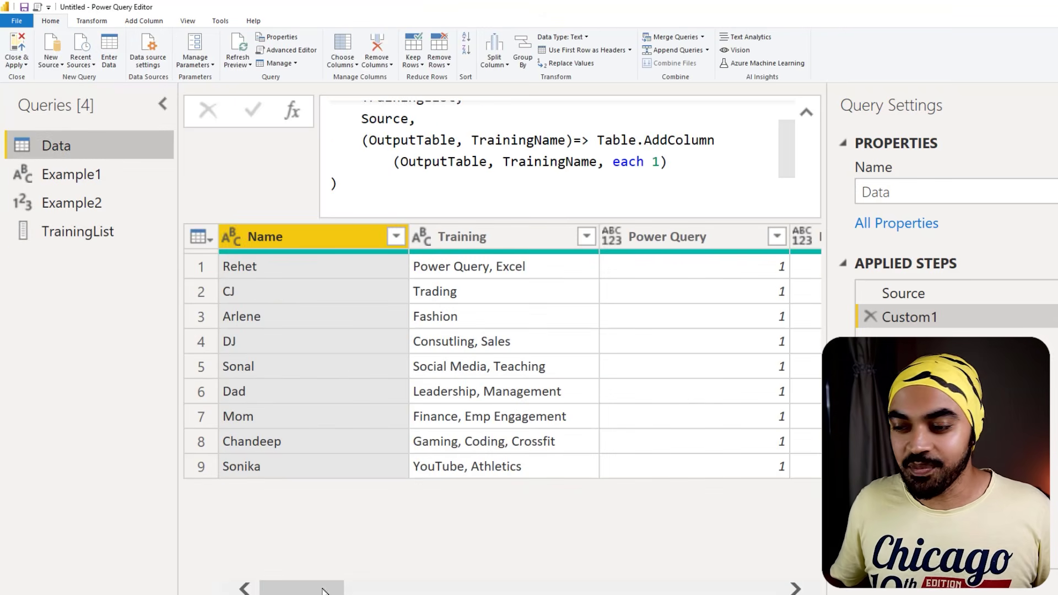
pyautogui.moveTo(342, 585)
pyautogui.mouseDown()
pyautogui.moveTo(516, 586)
pyautogui.moveTo(344, 586)
pyautogui.moveTo(362, 585)
pyautogui.mouseUp()
pyautogui.moveTo(565, 262); pyautogui.dragTo(550, 271)
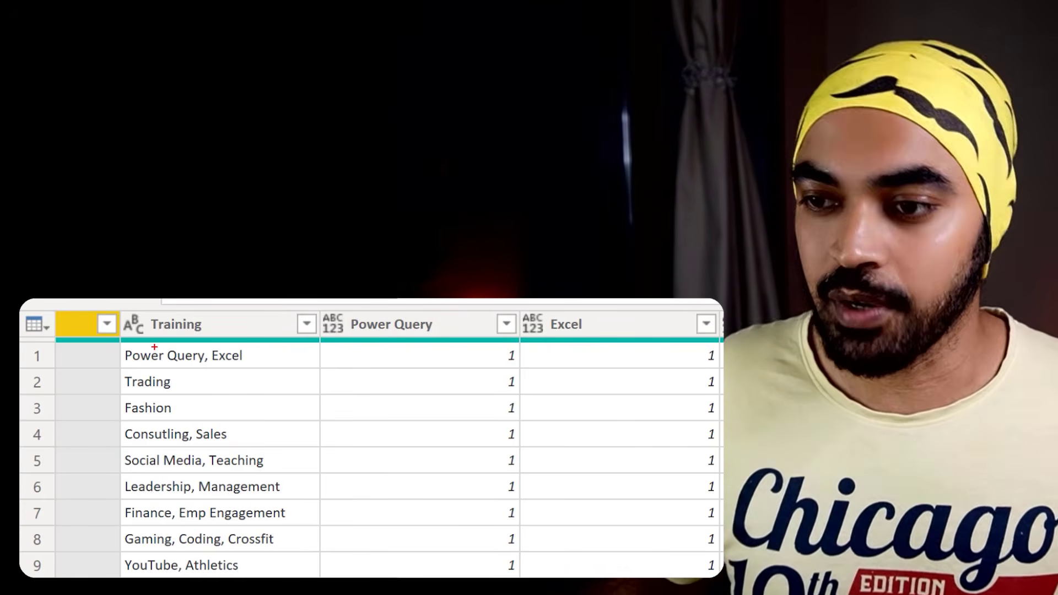
# Box the first row's trainings, mark the Power Query and Excel columns, write T in both cells, and clear the marks.
pyautogui.moveTo(125, 343); pyautogui.dragTo(254, 363)
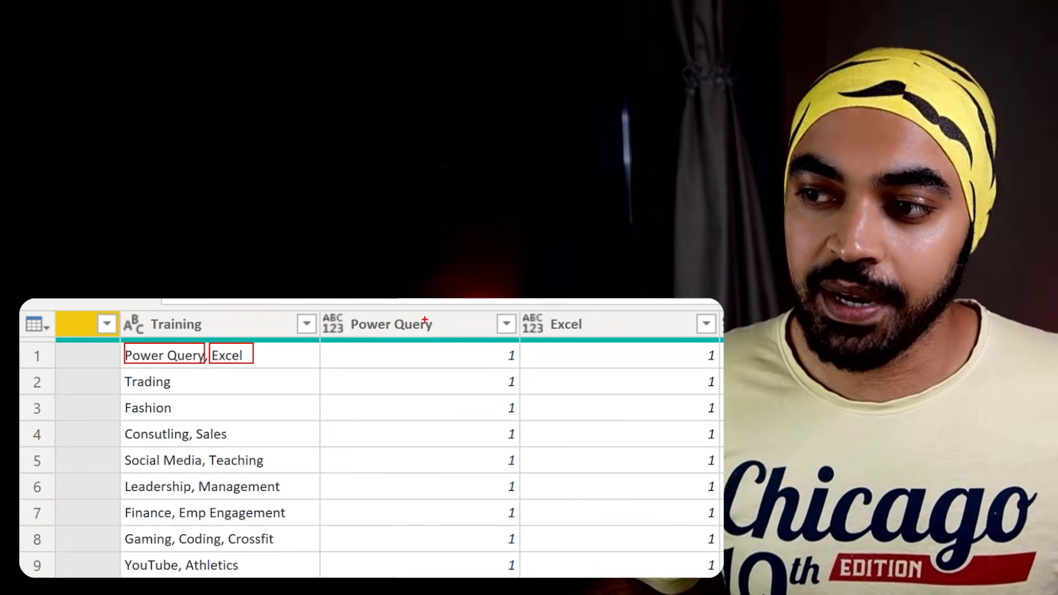
pyautogui.moveTo(425, 320)
pyautogui.mouseDown()
pyautogui.moveTo(362, 307)
pyautogui.moveTo(366, 340)
pyautogui.moveTo(429, 326)
pyautogui.mouseUp()
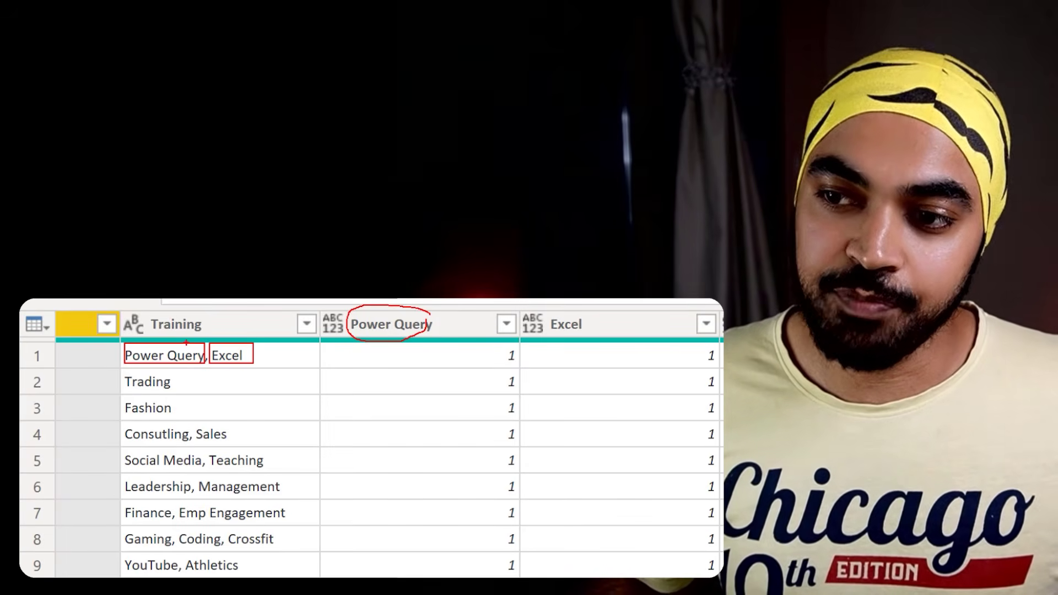
pyautogui.moveTo(187, 343); pyautogui.dragTo(208, 338)
pyautogui.moveTo(337, 322); pyautogui.dragTo(375, 306)
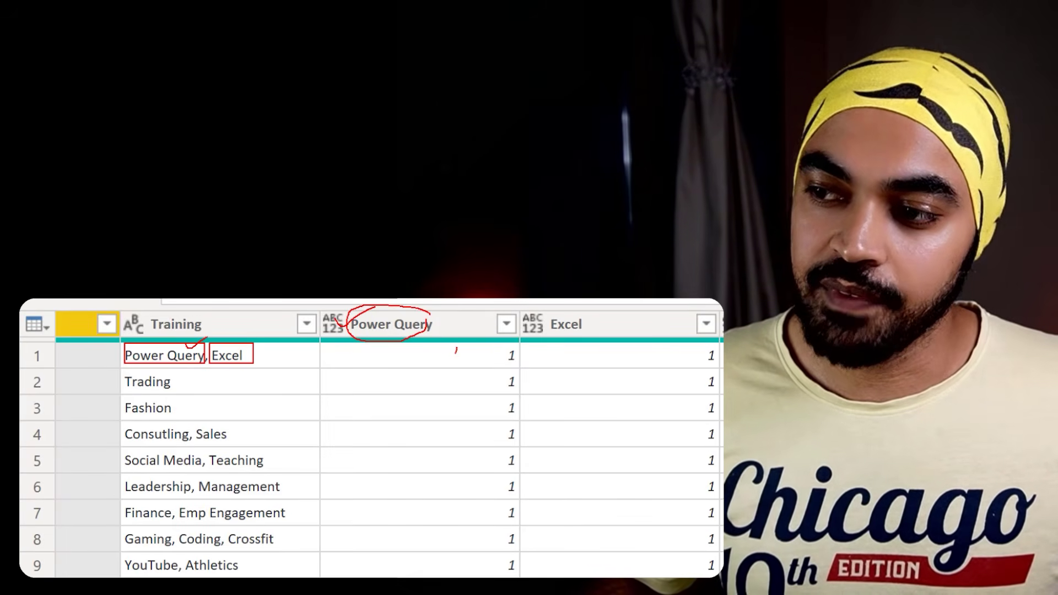
pyautogui.moveTo(456, 350); pyautogui.dragTo(454, 364)
pyautogui.moveTo(444, 350); pyautogui.dragTo(472, 348)
pyautogui.moveTo(598, 318); pyautogui.dragTo(618, 312)
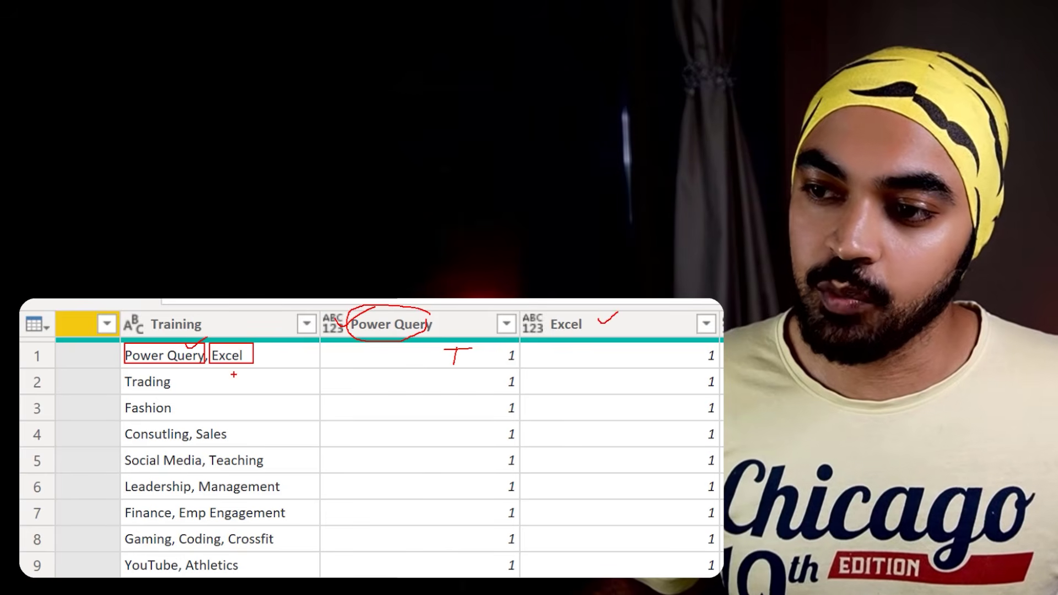
pyautogui.moveTo(616, 349); pyautogui.dragTo(649, 345)
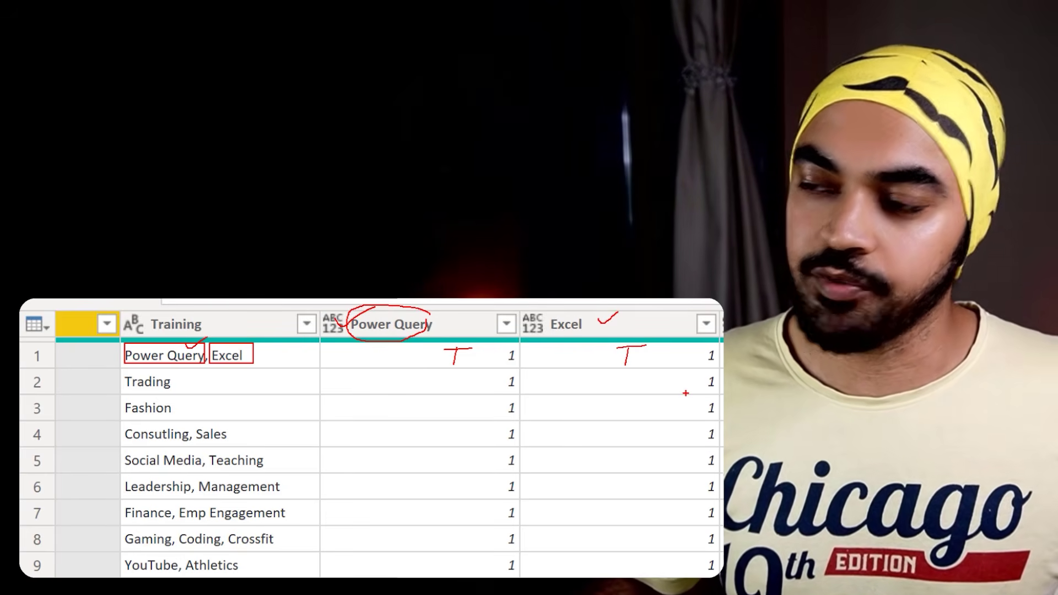
pyautogui.press('Escape')
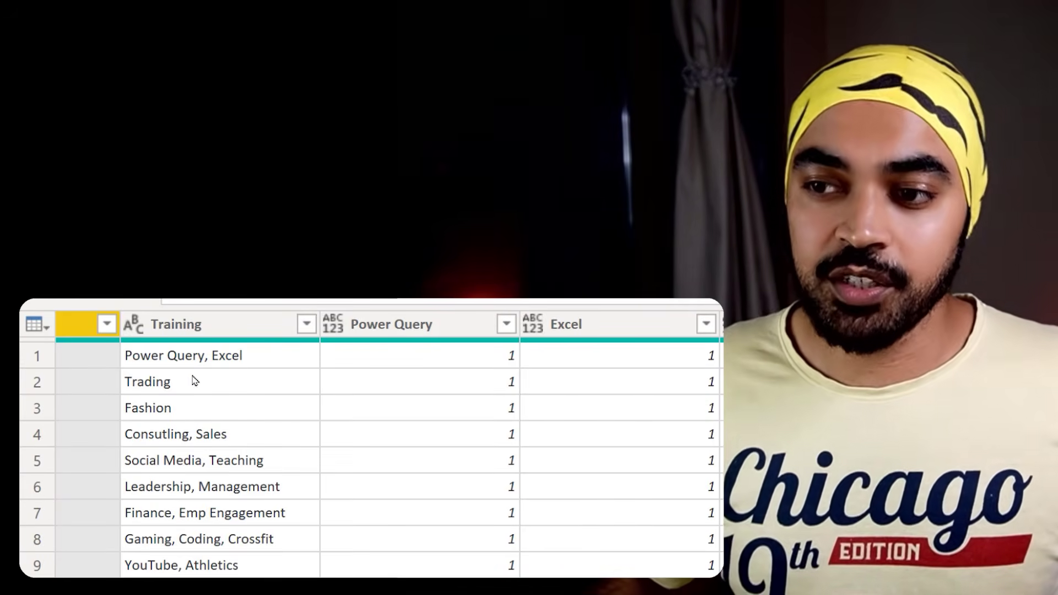
# Box the first row's individual trainings, and circle its Power Query value to compare it with the Training text.
pyautogui.hotkey('ctrl', '2')
pyautogui.moveTo(122, 342)
pyautogui.mouseDown()
pyautogui.moveTo(197, 371)
pyautogui.moveTo(244, 365)
pyautogui.mouseUp()
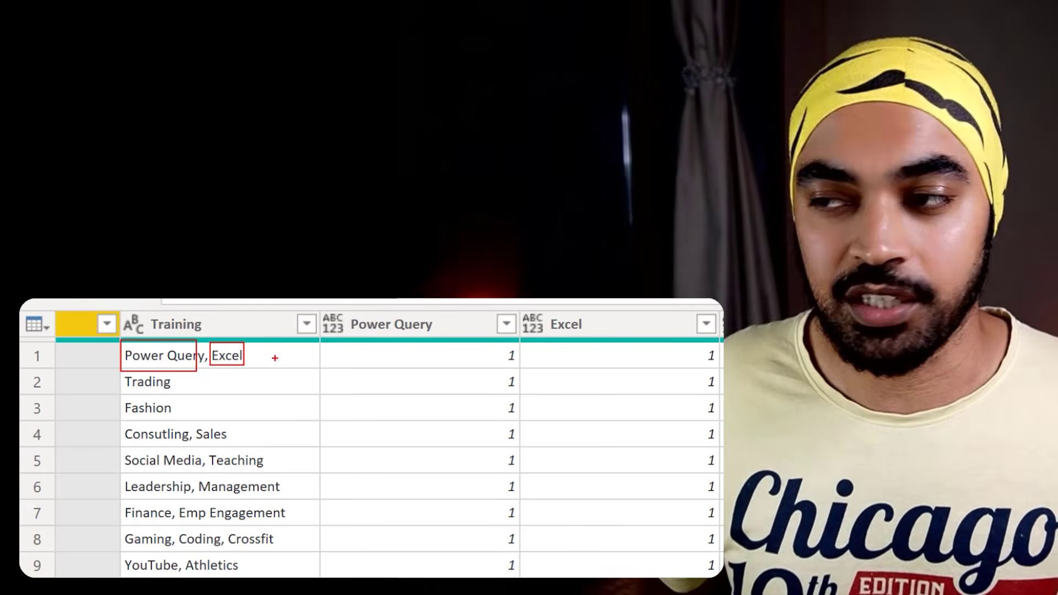
pyautogui.press('Escape')
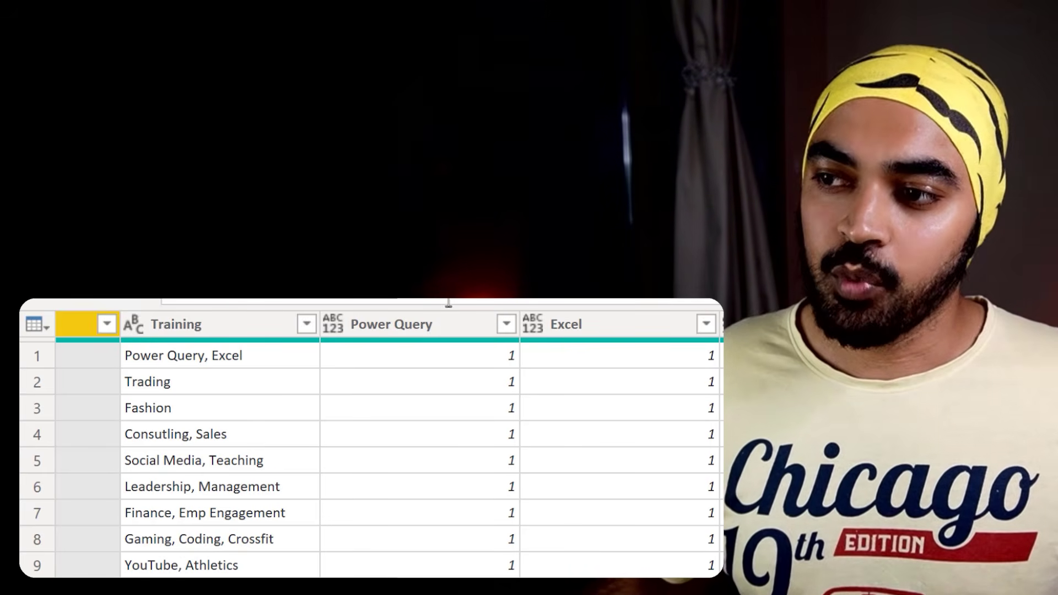
pyautogui.hotkey('ctrl', '2')
pyautogui.moveTo(517, 348); pyautogui.dragTo(519, 349)
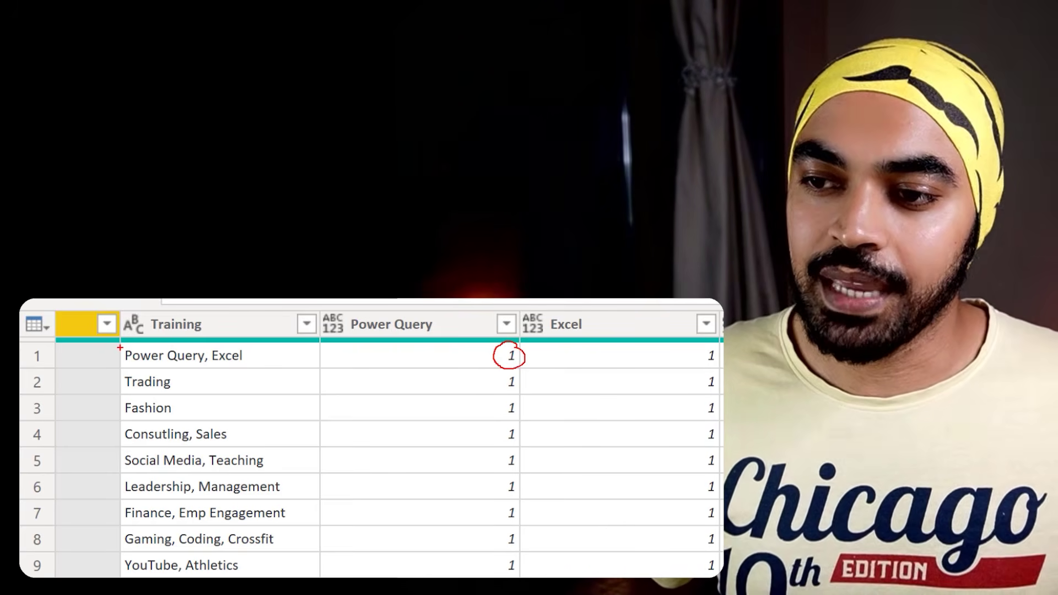
pyautogui.moveTo(120, 347)
pyautogui.mouseDown()
pyautogui.moveTo(172, 364)
pyautogui.moveTo(248, 363)
pyautogui.mouseUp()
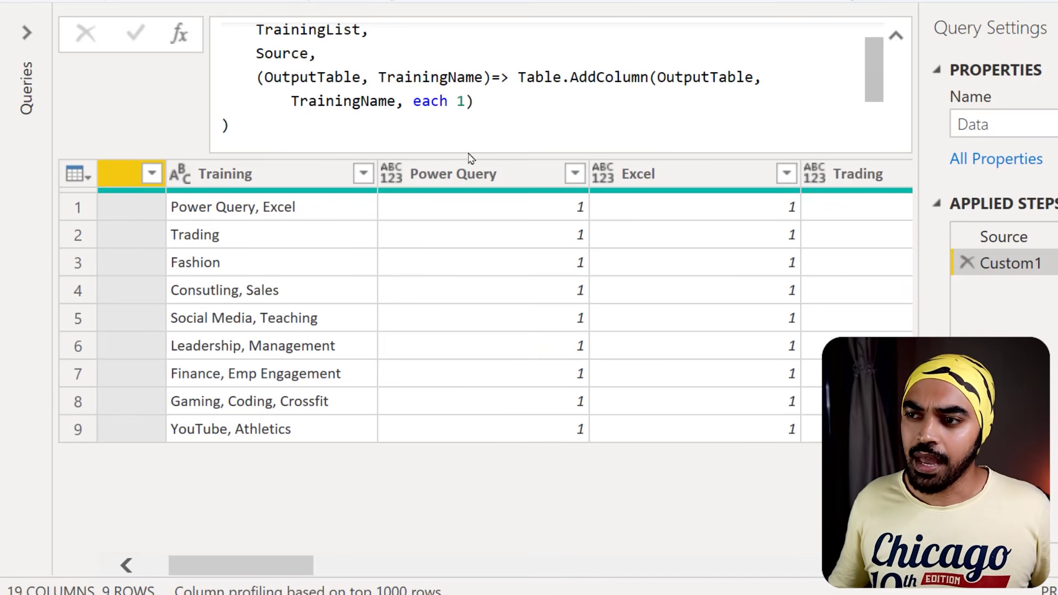
# Replace the constant 1 in the Table.AddColumn expression with a Text.Split function call.
pyautogui.doubleClick(461, 101)
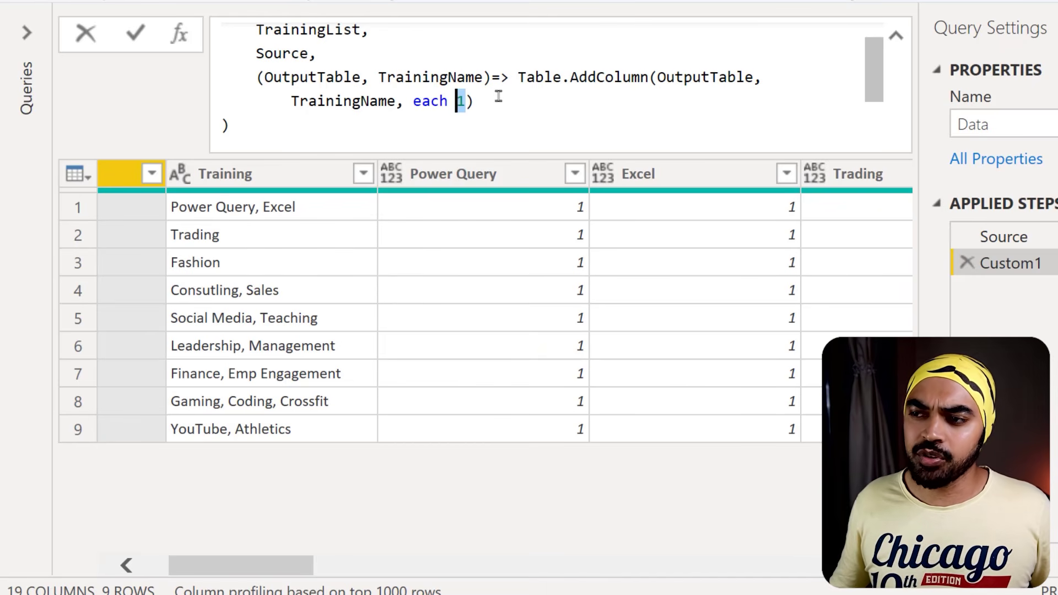
pyautogui.press('BackSpace')
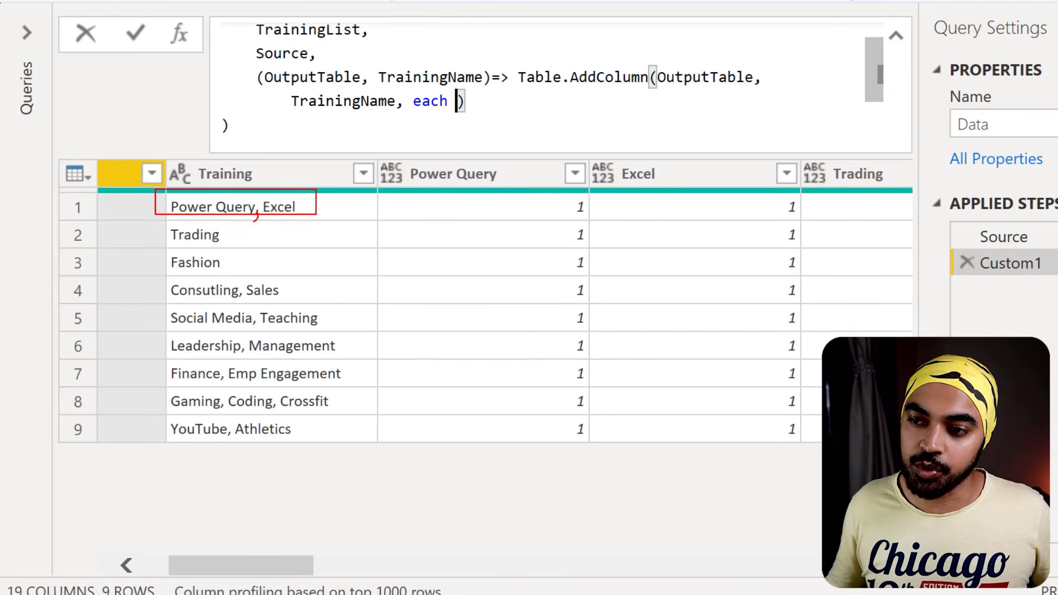
pyautogui.press('Escape')
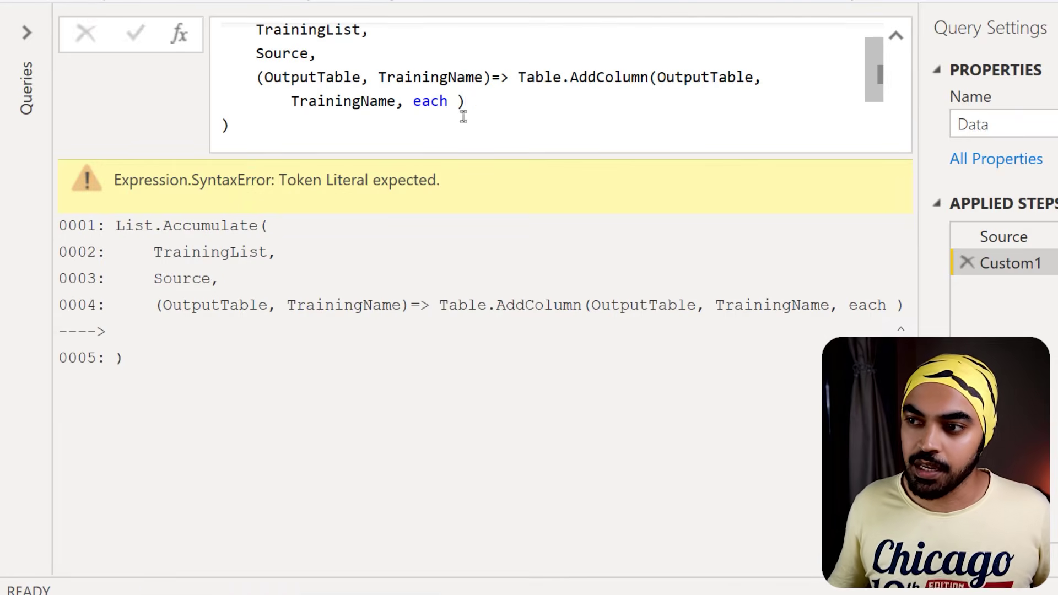
pyautogui.write('Text.')
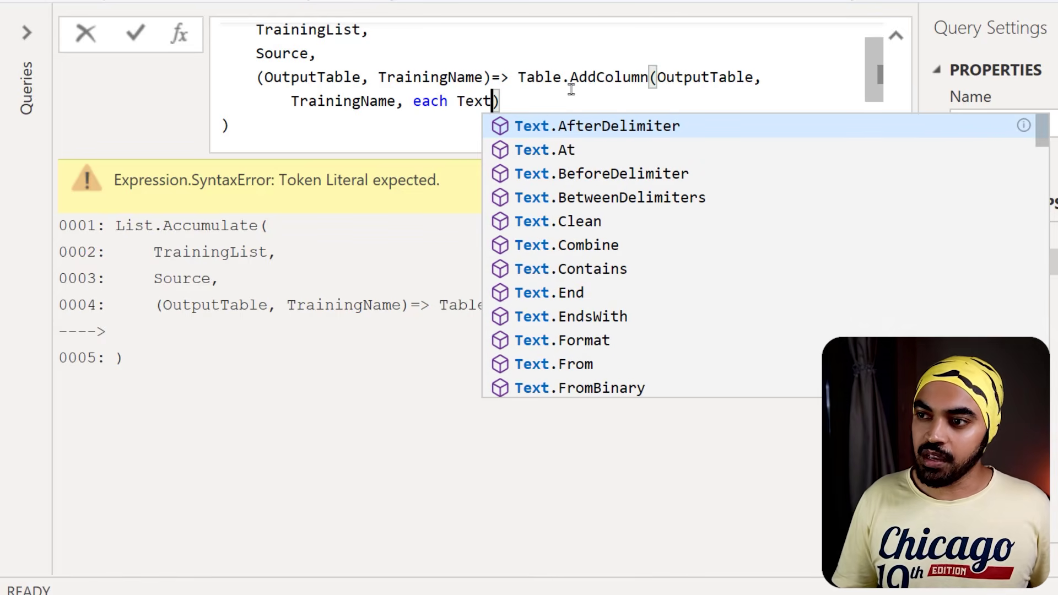
pyautogui.write('Spli')
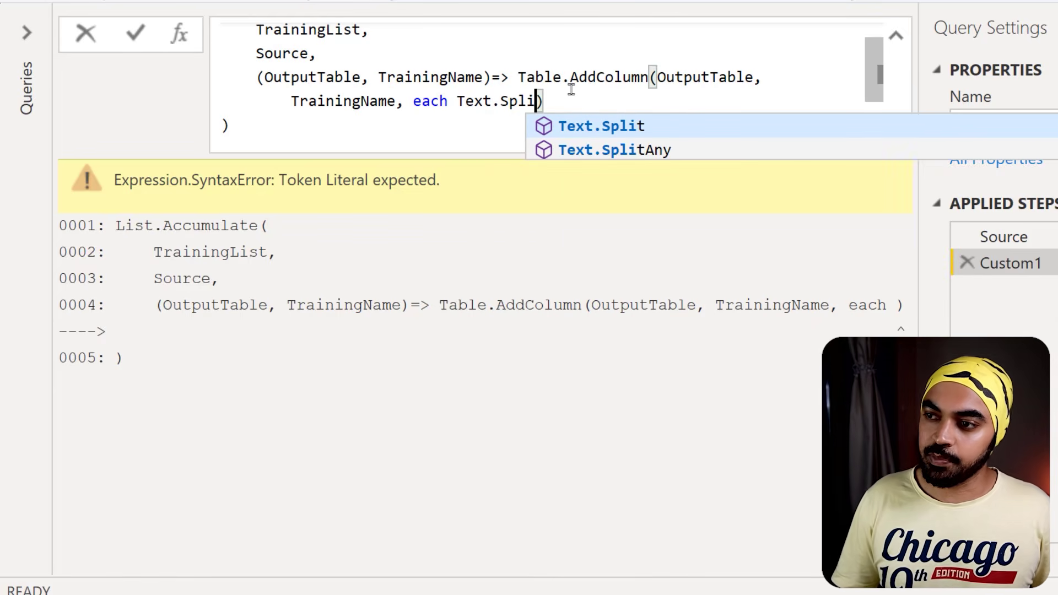
pyautogui.press('BackSpace')
pyautogui.write('lit')
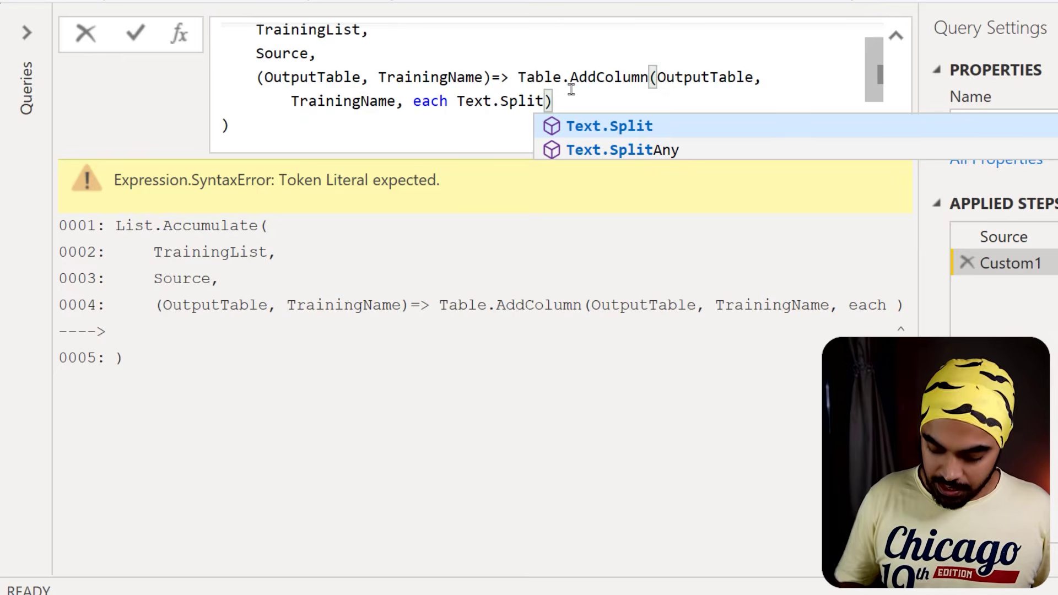
pyautogui.write('(')
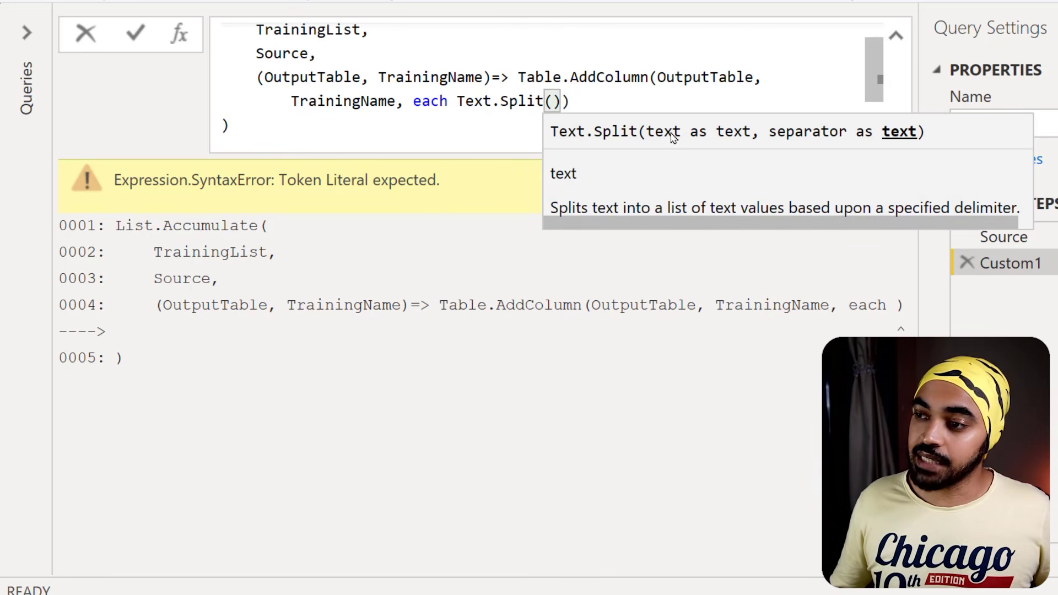
# Give Text.Split the [Training] column and the ", " separator as arguments, and apply the formula.
pyautogui.write('[Trao')
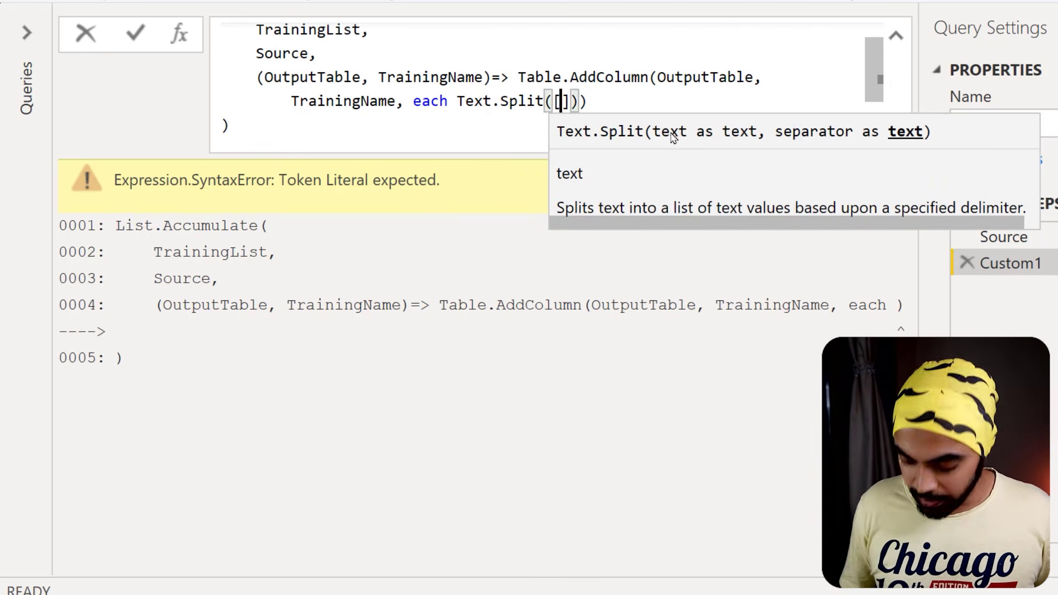
pyautogui.press('BackSpace')
pyautogui.write('ining], "')
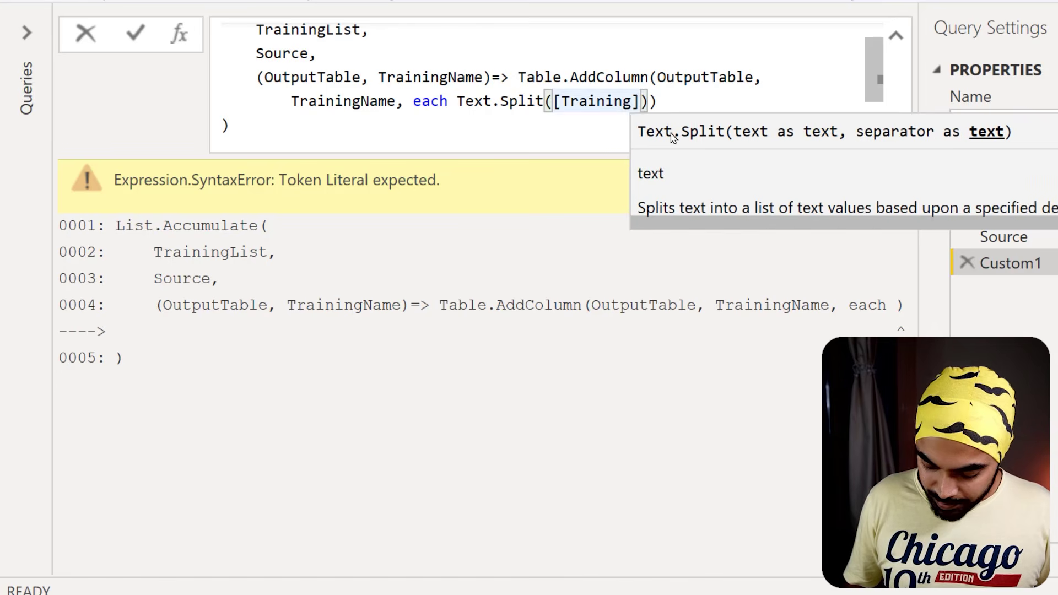
pyautogui.write(',')
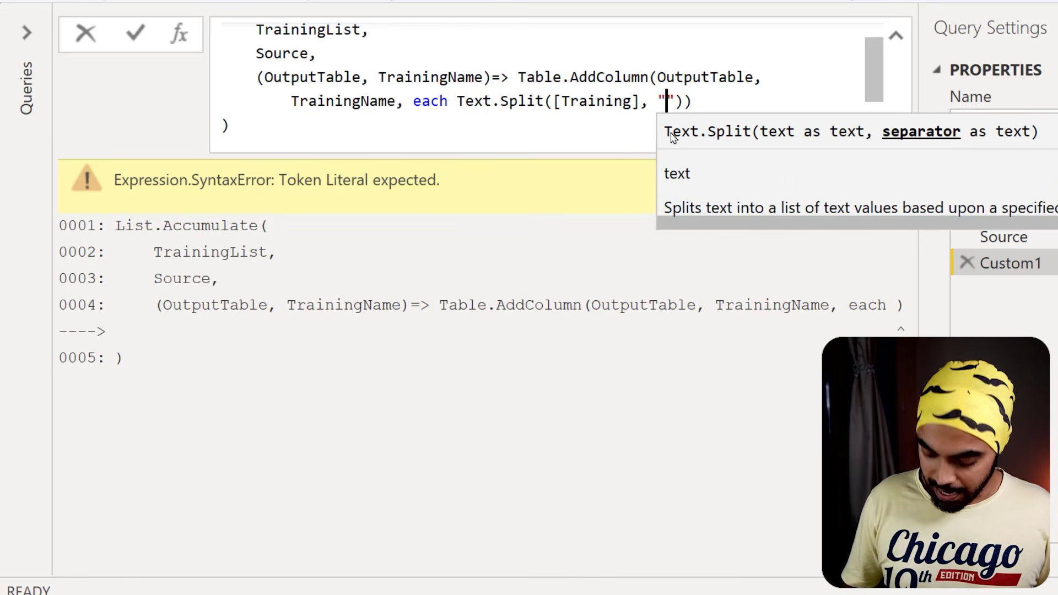
pyautogui.press('Right')
pyautogui.press('Right')
pyautogui.press('Right')
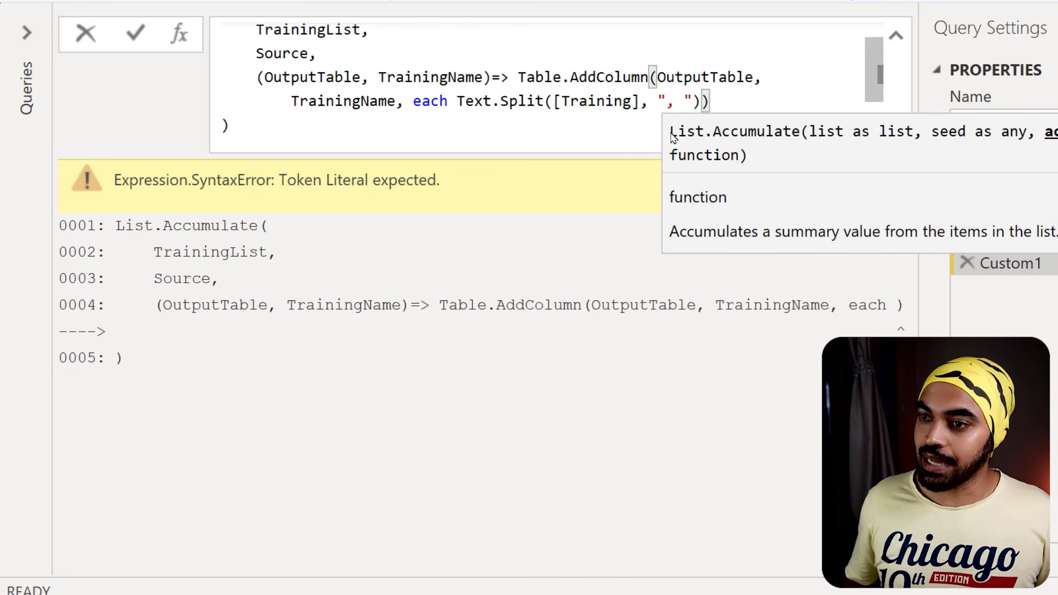
pyautogui.scroll(-1, 672, 137)
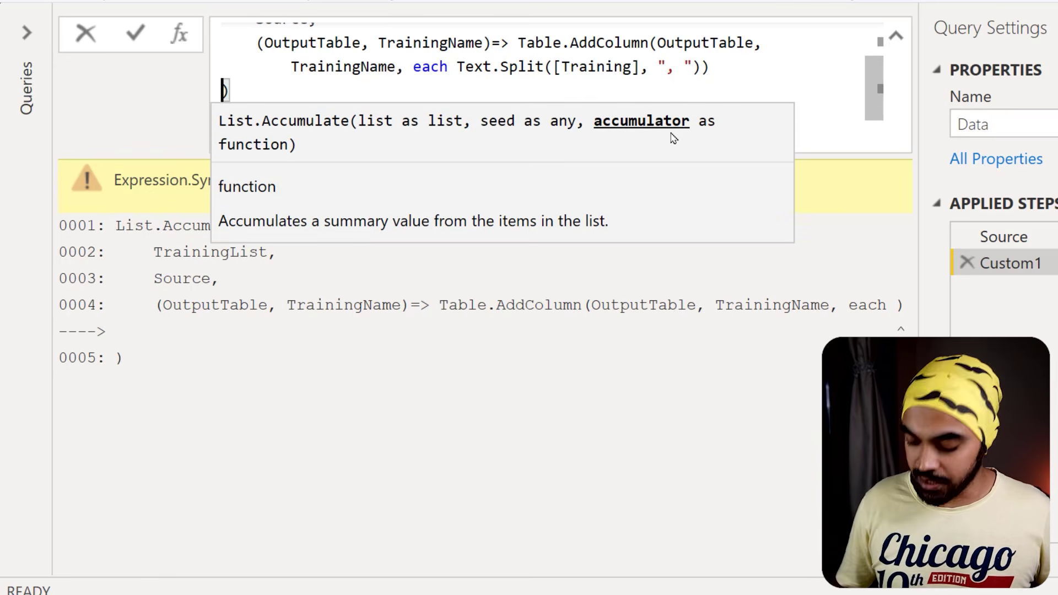
pyautogui.press('Return')
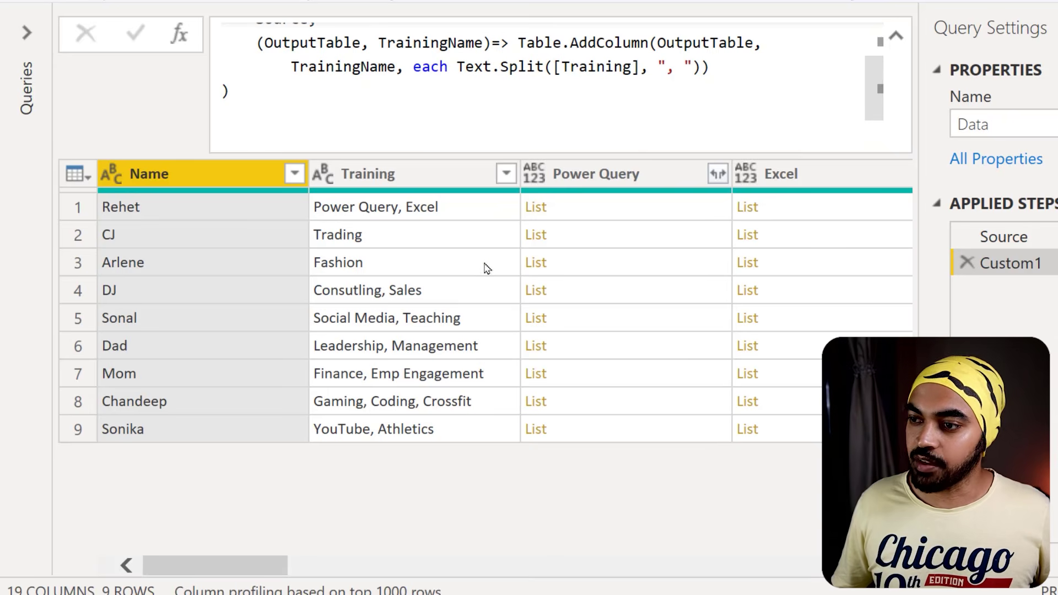
# Preview the list in the first row's Power Query cell, tick both of its items, and clear the marks.
pyautogui.click(586, 216)
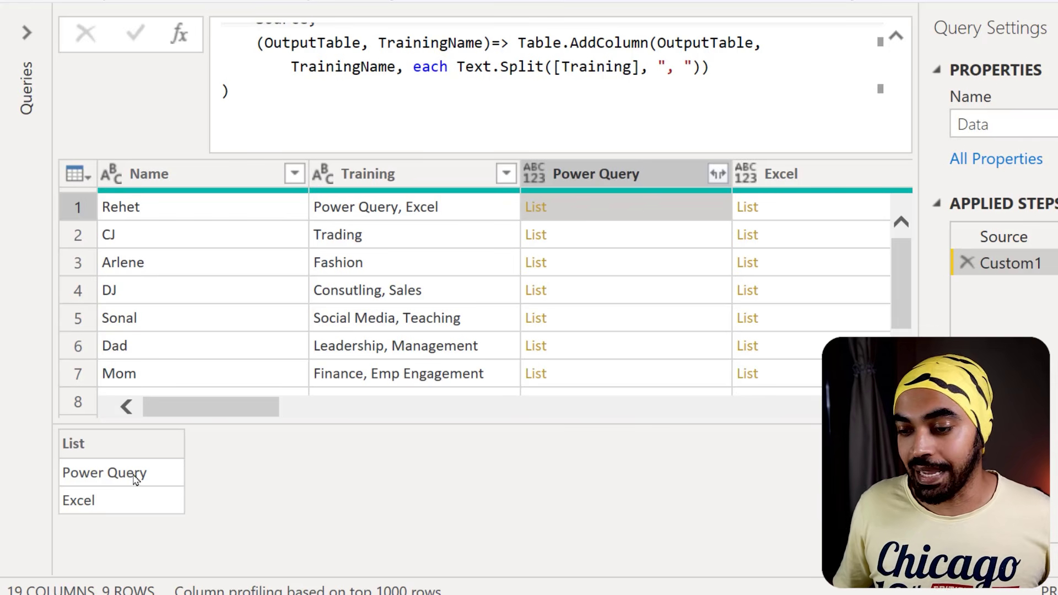
pyautogui.moveTo(152, 466); pyautogui.dragTo(188, 454)
pyautogui.moveTo(143, 502); pyautogui.dragTo(164, 483)
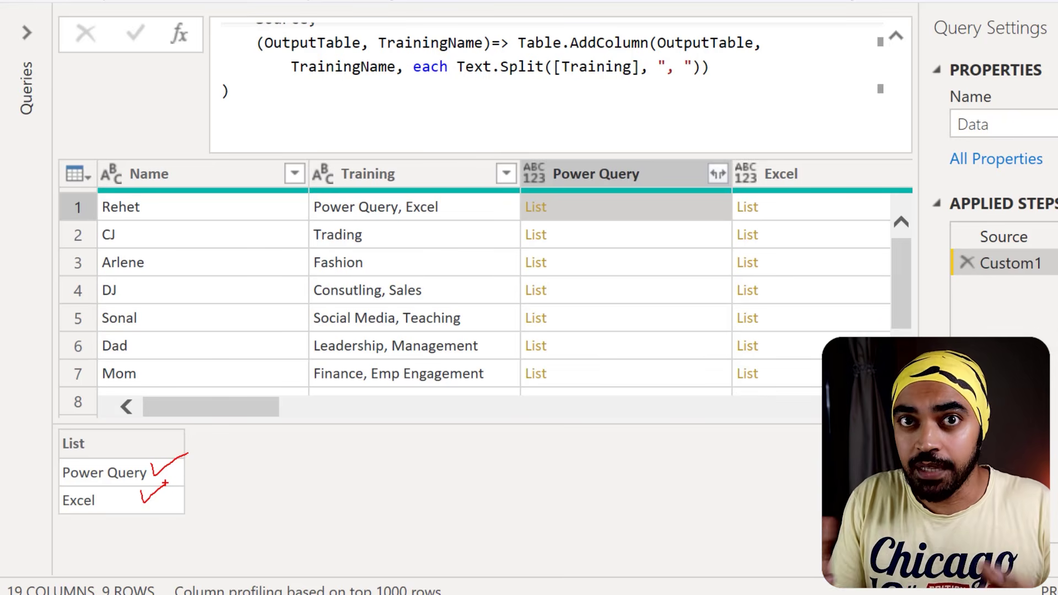
pyautogui.press('Escape')
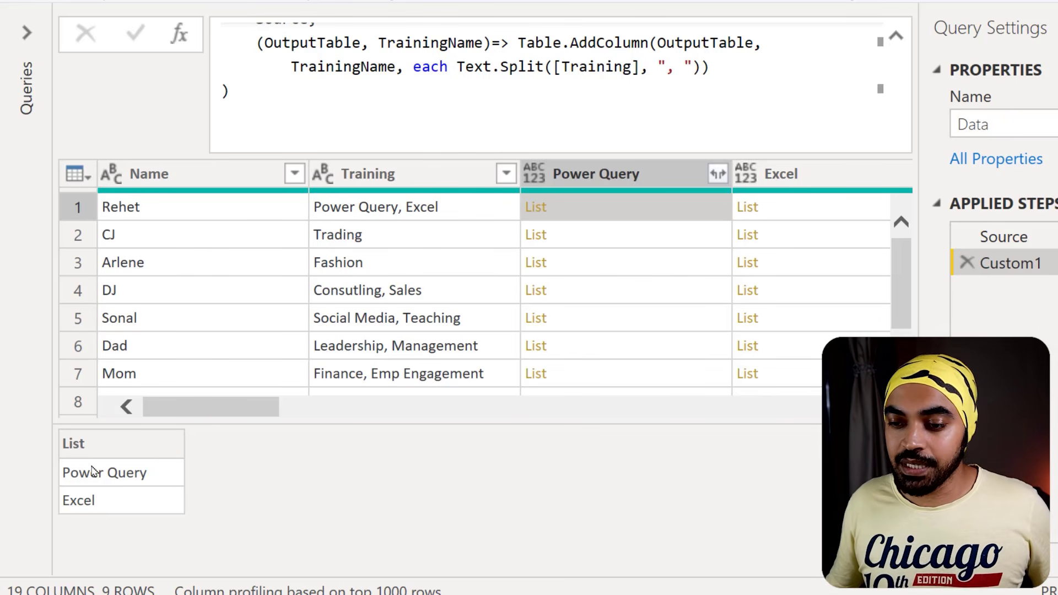
# Box the Power Query list item, link it to its column header with a T, circle the first Excel list, and clear the marks.
pyautogui.moveTo(57, 454)
pyautogui.mouseDown()
pyautogui.moveTo(166, 490)
pyautogui.moveTo(183, 435)
pyautogui.moveTo(321, 288)
pyautogui.moveTo(566, 189)
pyautogui.mouseUp()
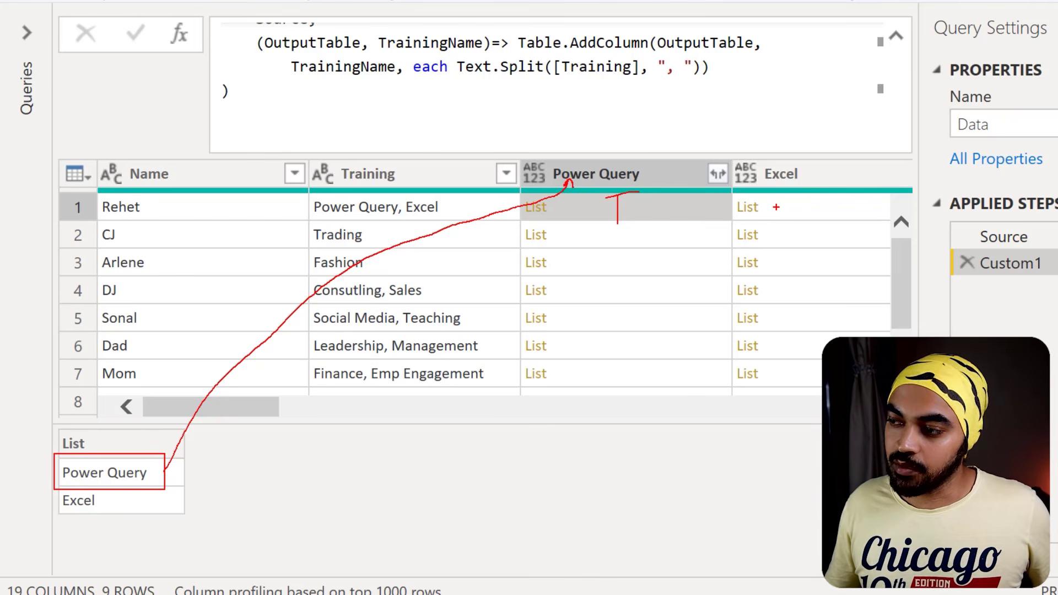
pyautogui.moveTo(782, 201)
pyautogui.mouseDown()
pyautogui.moveTo(772, 225)
pyautogui.moveTo(718, 198)
pyautogui.mouseUp()
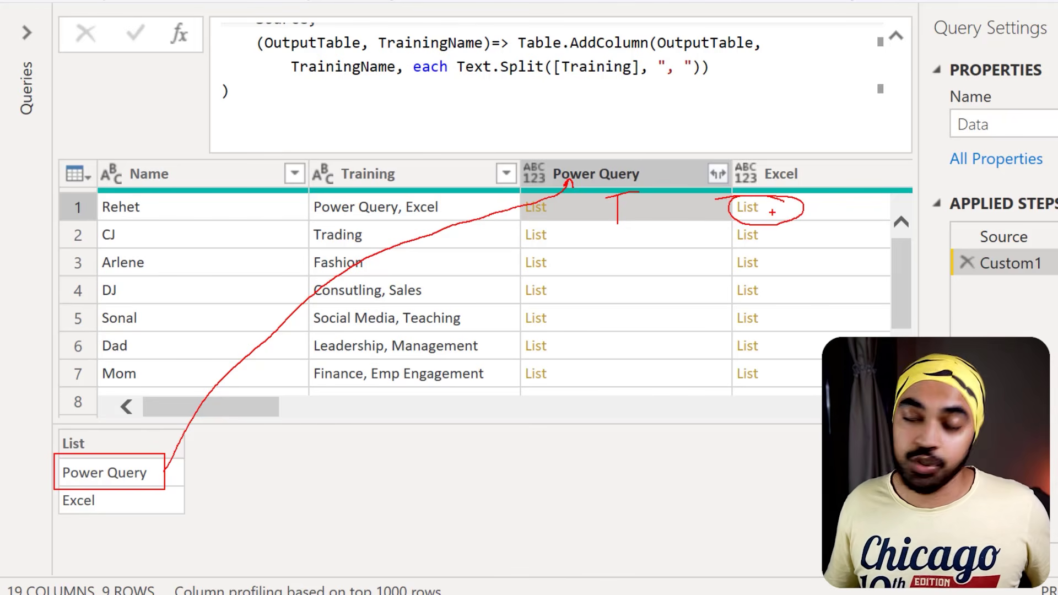
pyautogui.press('Escape')
# Preview the list in the first row's Excel cell, link its Excel item to the Excel header, and clear the marks.
pyautogui.click(794, 215)
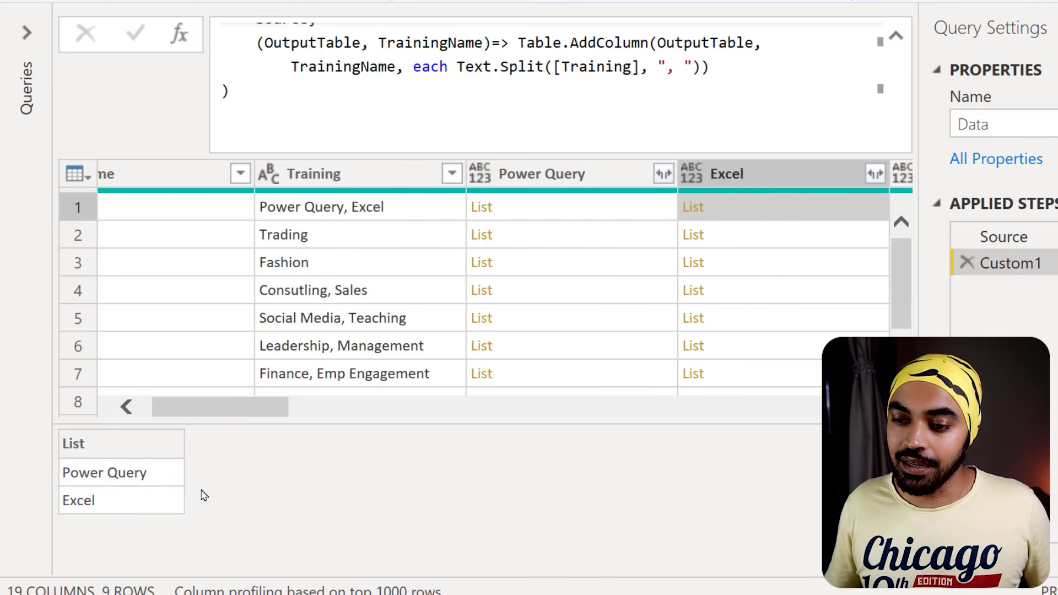
pyautogui.moveTo(50, 490)
pyautogui.mouseDown()
pyautogui.moveTo(124, 514)
pyautogui.moveTo(619, 372)
pyautogui.moveTo(740, 247)
pyautogui.moveTo(744, 179)
pyautogui.mouseUp()
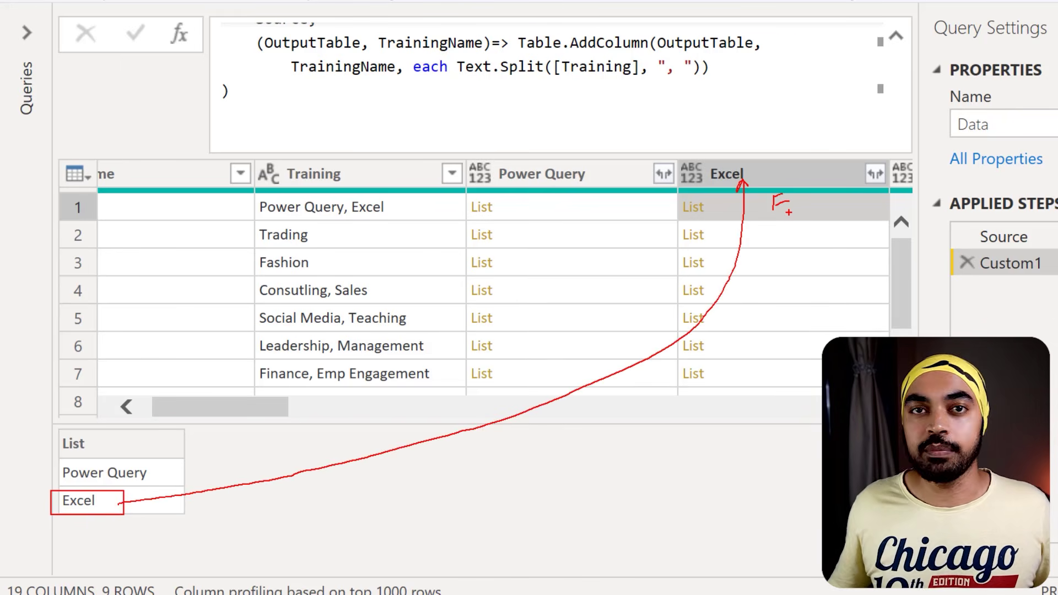
pyautogui.moveTo(789, 197); pyautogui.dragTo(771, 206)
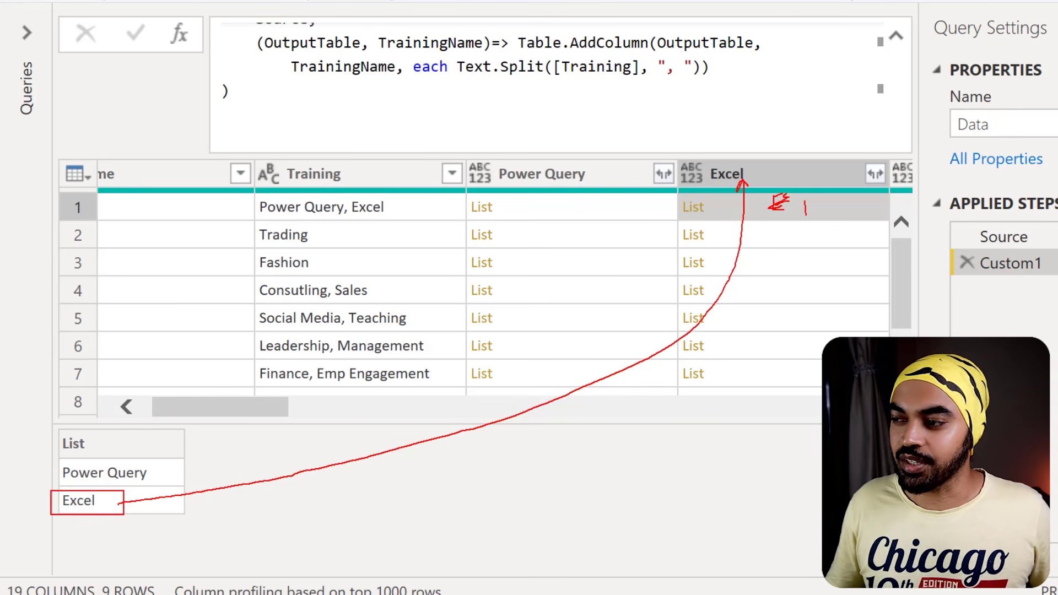
pyautogui.press('Escape')
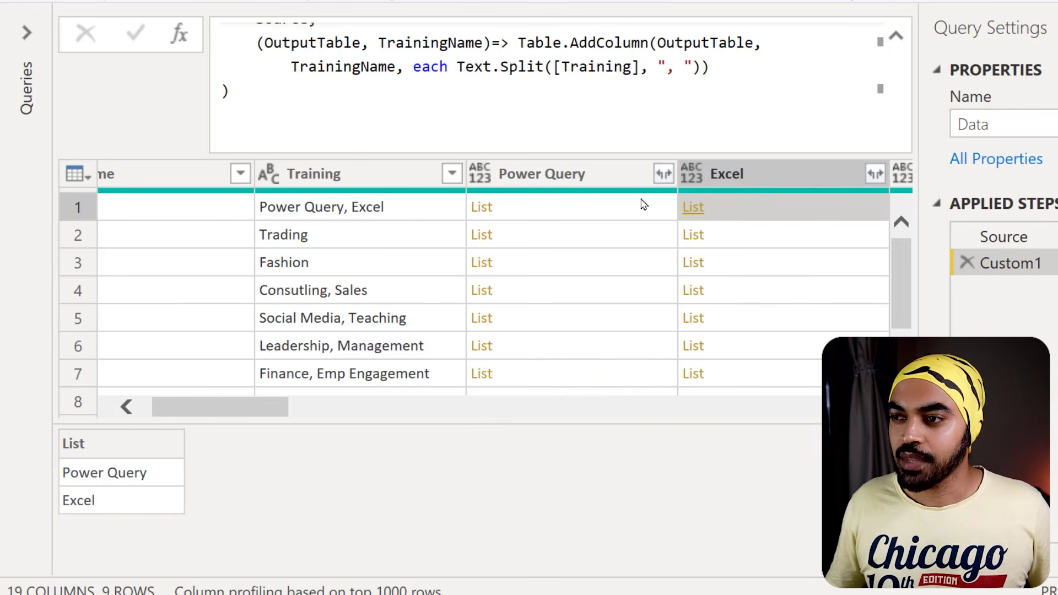
# Circle the previewed list items, link them to the Power Query column header, and clear the marks.
pyautogui.moveTo(144, 474)
pyautogui.mouseDown()
pyautogui.moveTo(55, 482)
pyautogui.moveTo(176, 457)
pyautogui.moveTo(56, 509)
pyautogui.moveTo(62, 444)
pyautogui.moveTo(113, 501)
pyautogui.mouseUp()
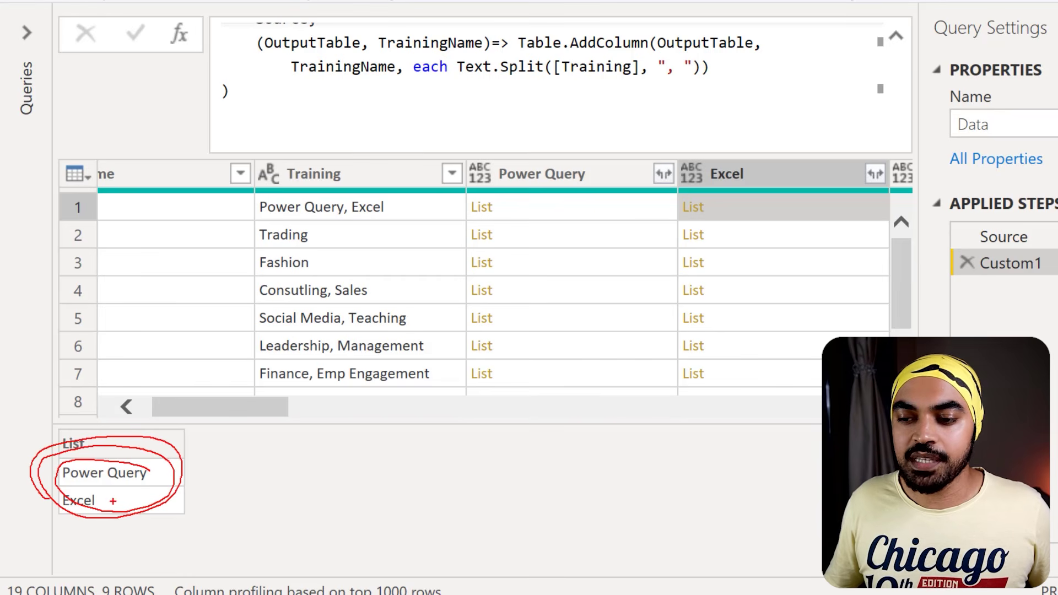
pyautogui.moveTo(179, 478)
pyautogui.mouseDown()
pyautogui.moveTo(236, 382)
pyautogui.moveTo(403, 210)
pyautogui.moveTo(503, 179)
pyautogui.mouseUp()
pyautogui.press('Escape')
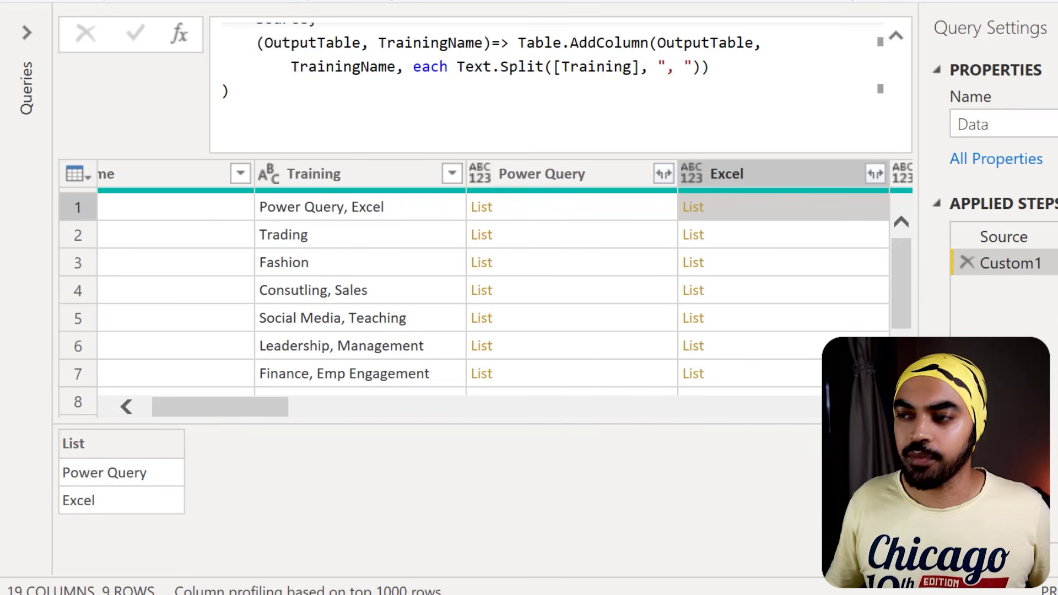
# Insert the List.MatchesAny function with an opening parenthesis in front of the Text.Split expression.
pyautogui.click(457, 67)
pyautogui.write('List.Ma')
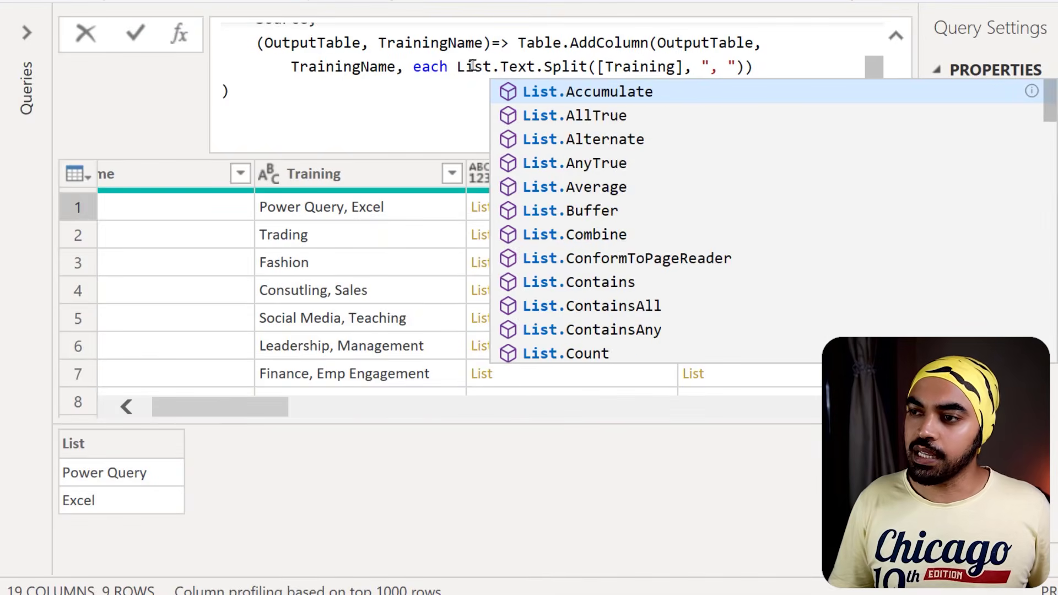
pyautogui.write('tc')
pyautogui.press('Down')
pyautogui.press('Tab')
pyautogui.write('(')
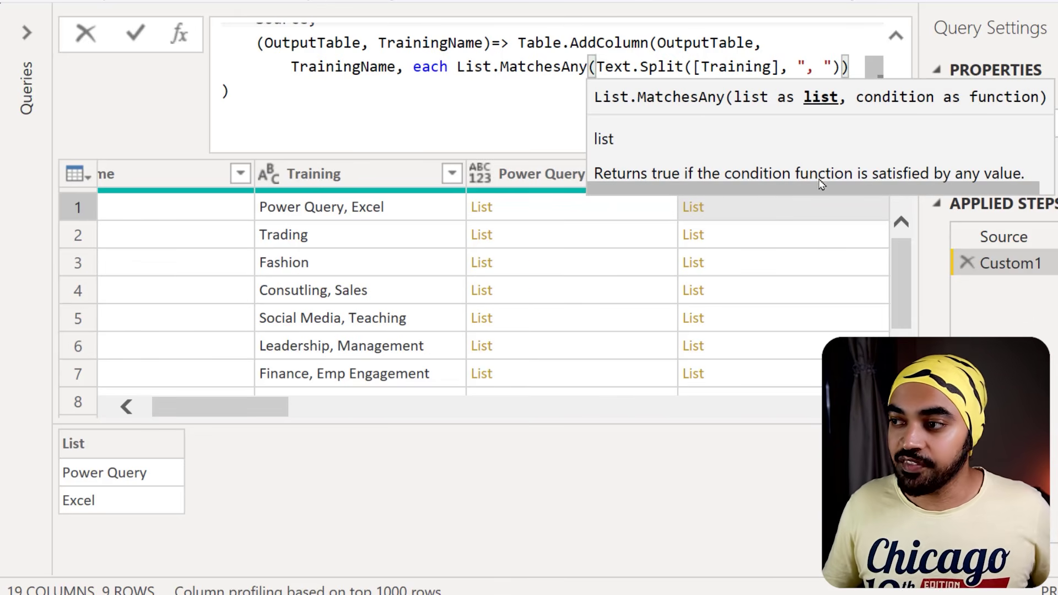
# Box the list argument in the List.MatchesAny hint and the previewed list it corresponds to, and clear the marks.
pyautogui.moveTo(723, 80); pyautogui.dragTo(842, 110)
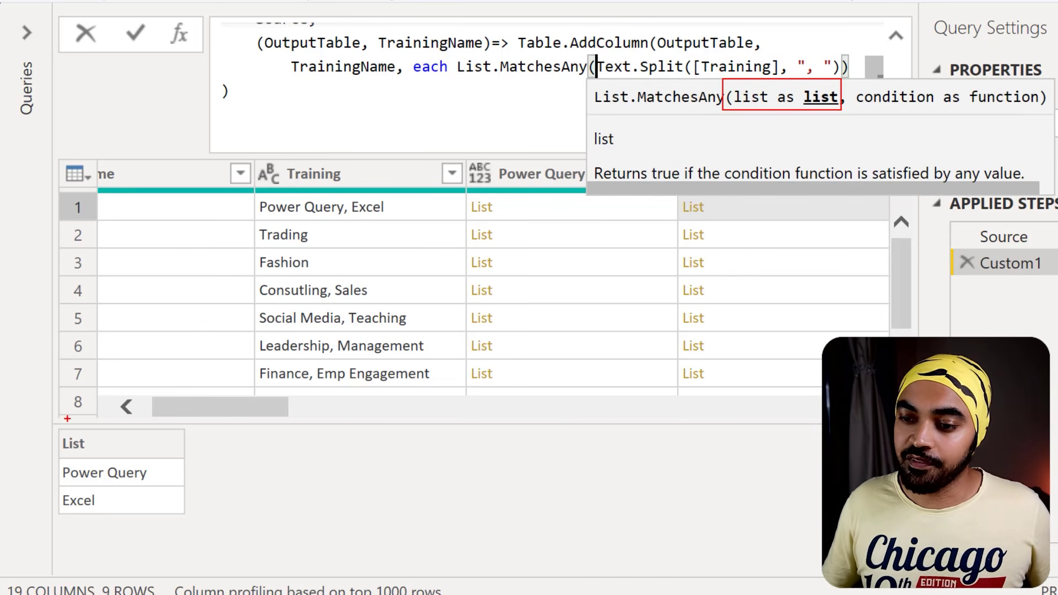
pyautogui.moveTo(59, 422); pyautogui.dragTo(164, 524)
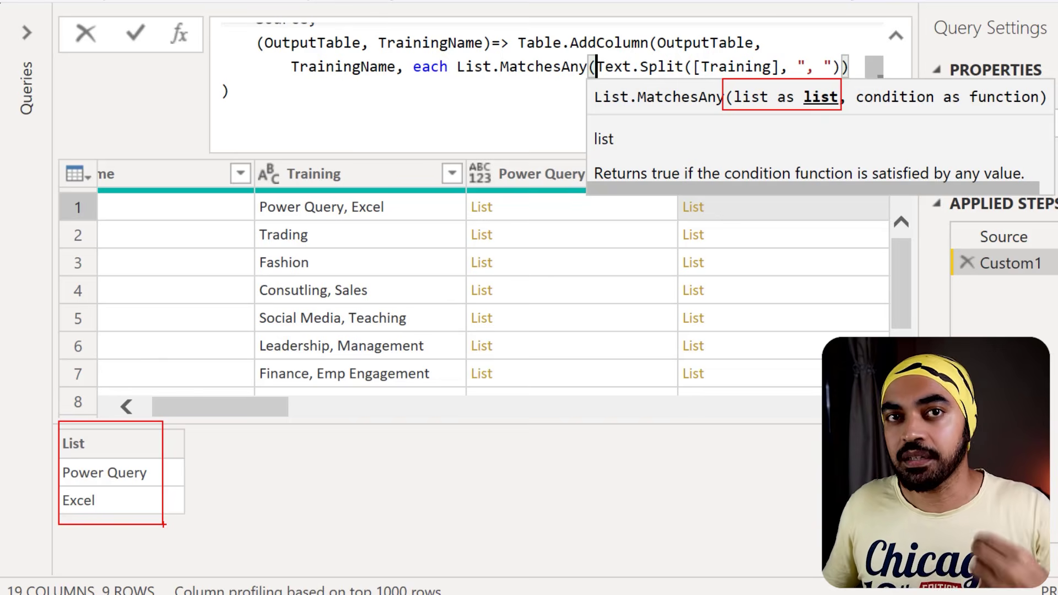
pyautogui.press('Escape')
# Add a second List.MatchesAny argument after the Text.Split expression, starting the condition with "each _ =".
pyautogui.click(843, 67)
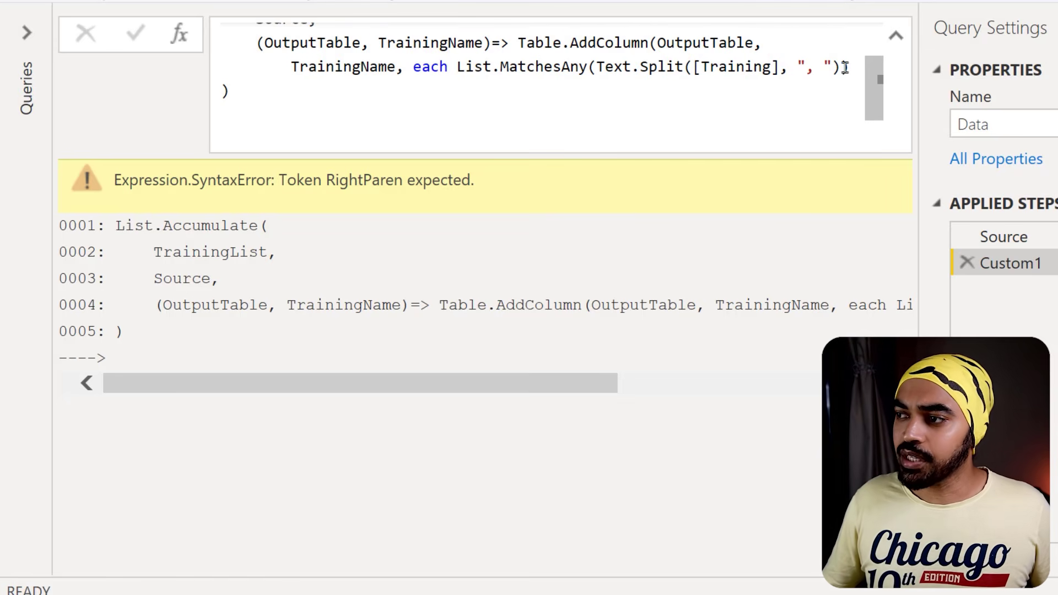
pyautogui.write(',')
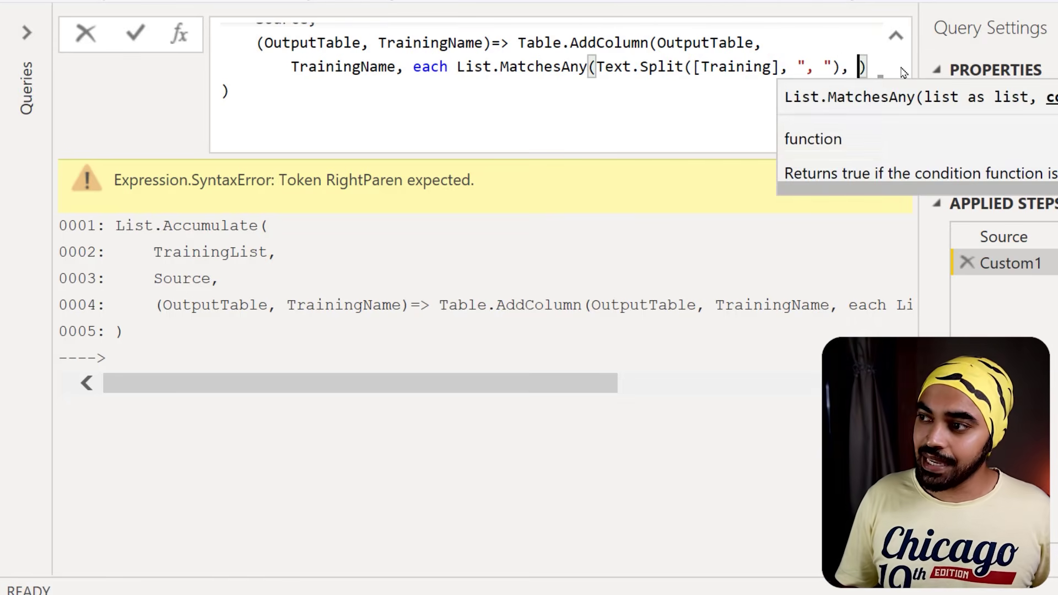
pyautogui.press('Return')
pyautogui.write('each ')
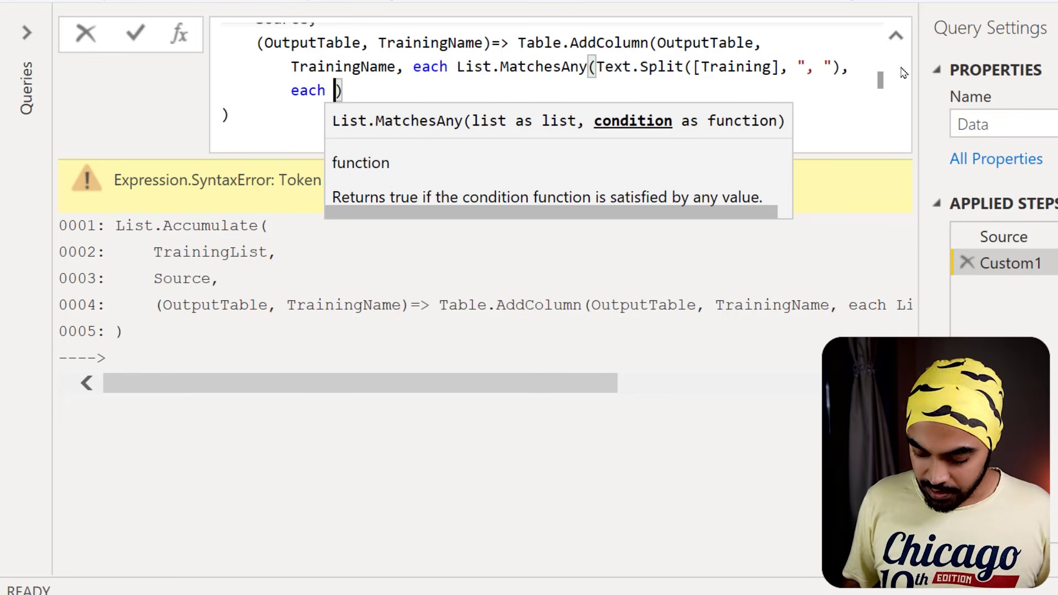
pyautogui.write('_ =')
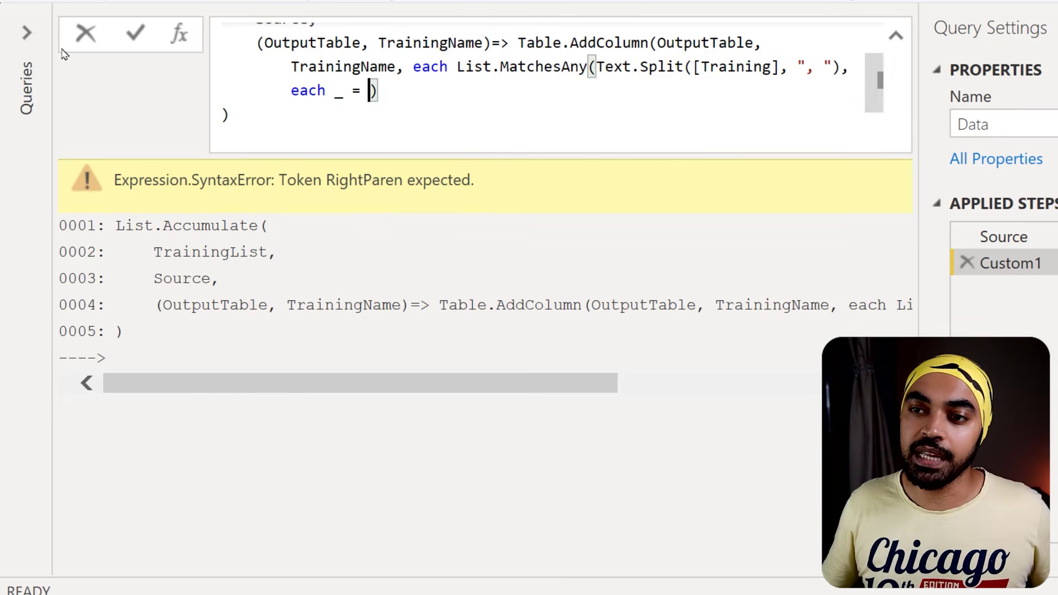
# Expand the list of queries, mark the underscore in the condition, box TrainingName in the formula, and clear the marks.
pyautogui.click(29, 36)
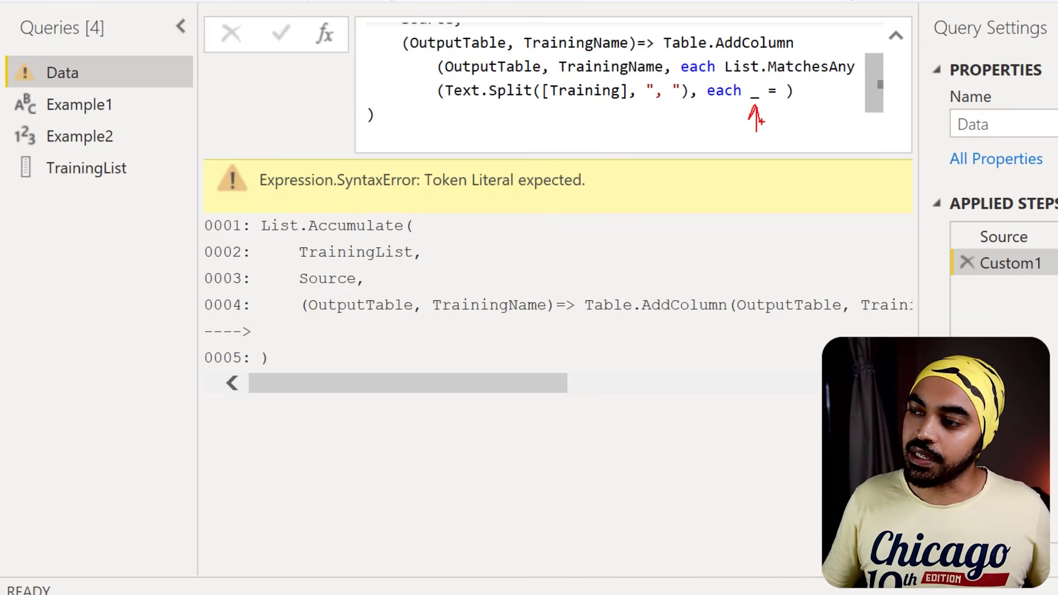
pyautogui.moveTo(551, 53); pyautogui.dragTo(665, 81)
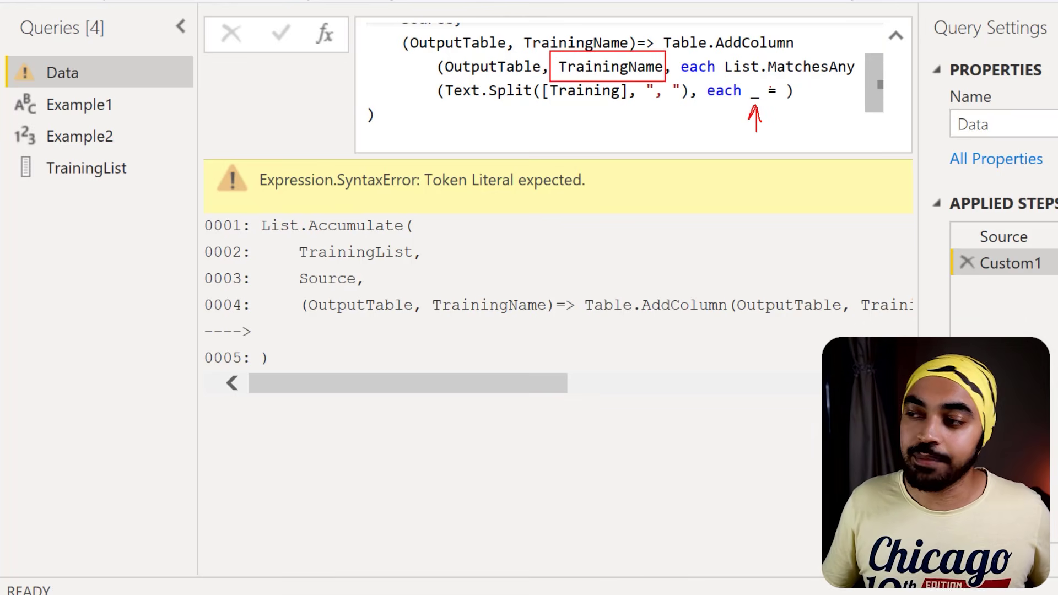
pyautogui.press('Escape')
# Complete the List.MatchesAny condition with TrainingName, add the missing closing parenthesis for Table.AddColumn, and apply the formula.
pyautogui.click(787, 91)
pyautogui.write('TrainingName')
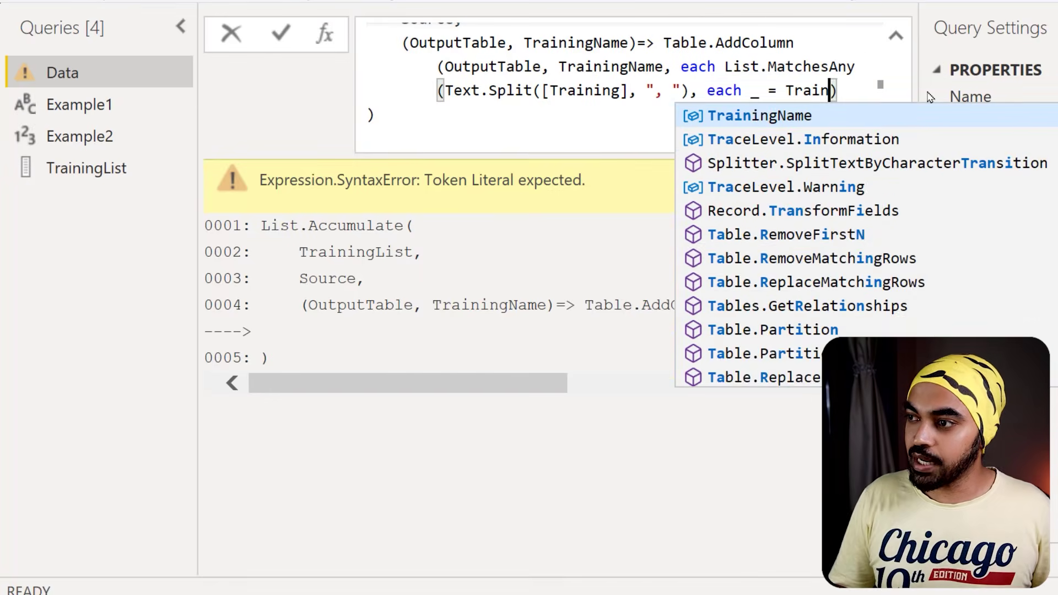
pyautogui.press('Right')
pyautogui.press('Right')
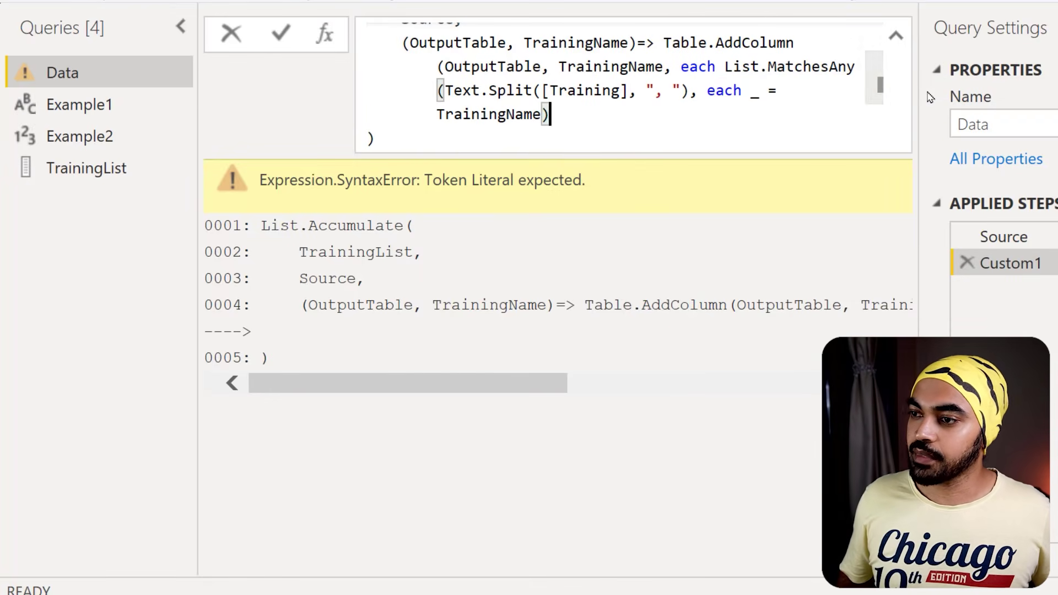
pyautogui.press('Left')
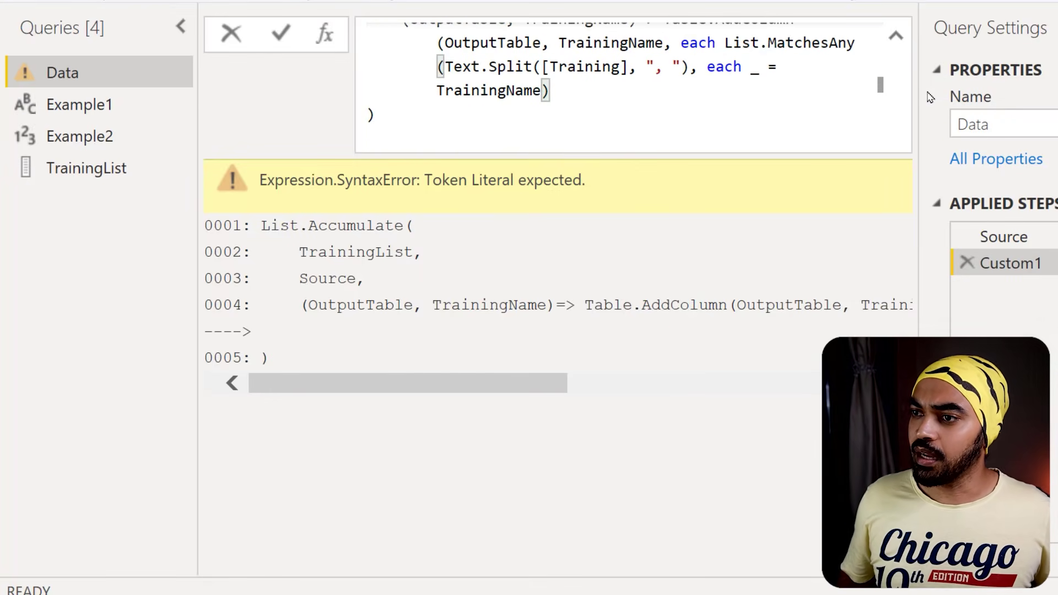
pyautogui.write(')')
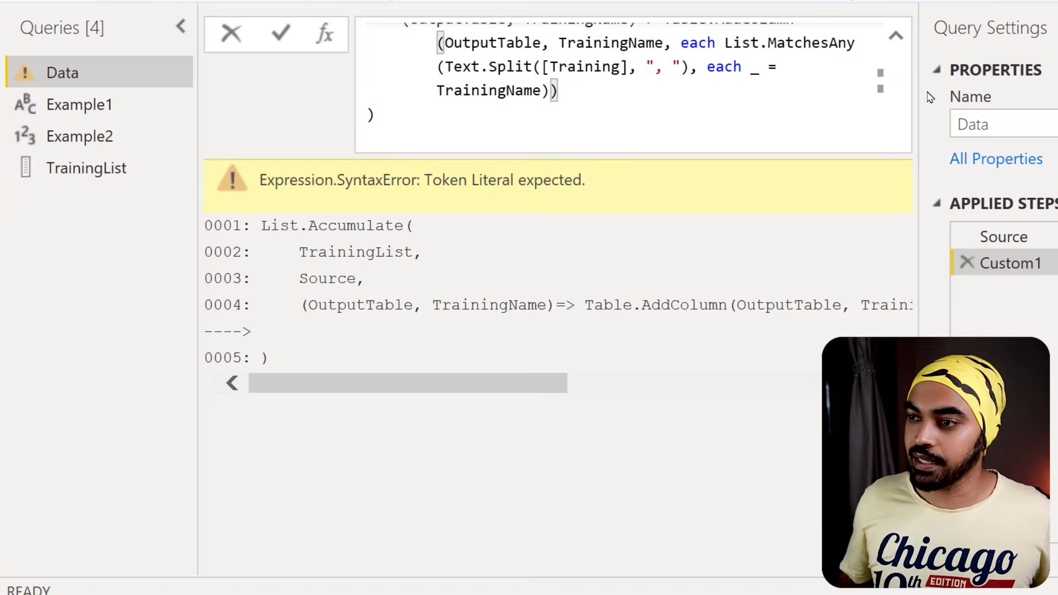
pyautogui.press('Return')
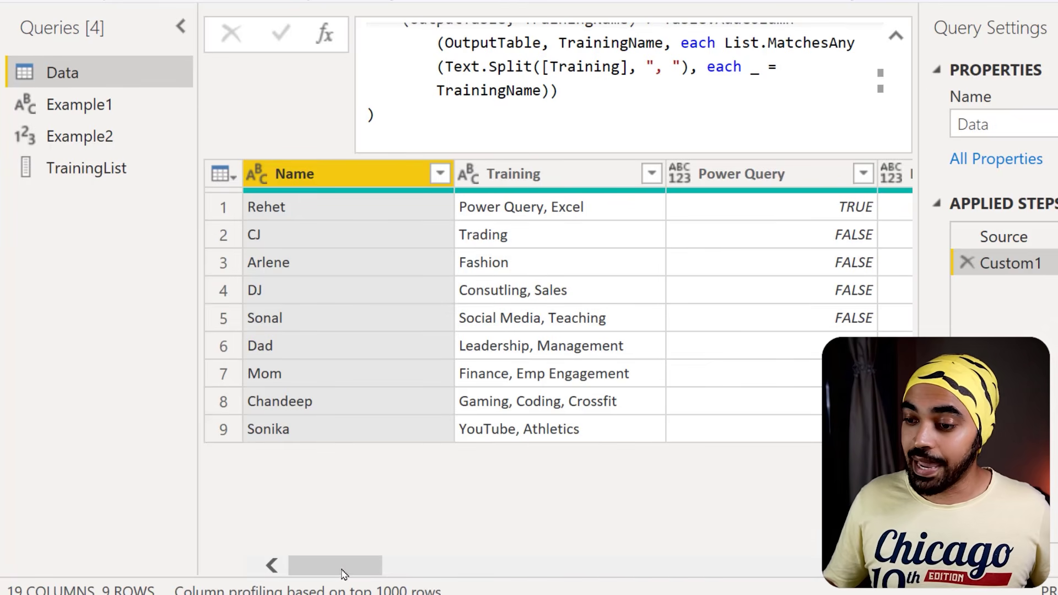
# Mark the first row's results under Power Query and Excel, clear the marks, and check the flags in the other training columns.
pyautogui.moveTo(343, 573); pyautogui.dragTo(373, 573)
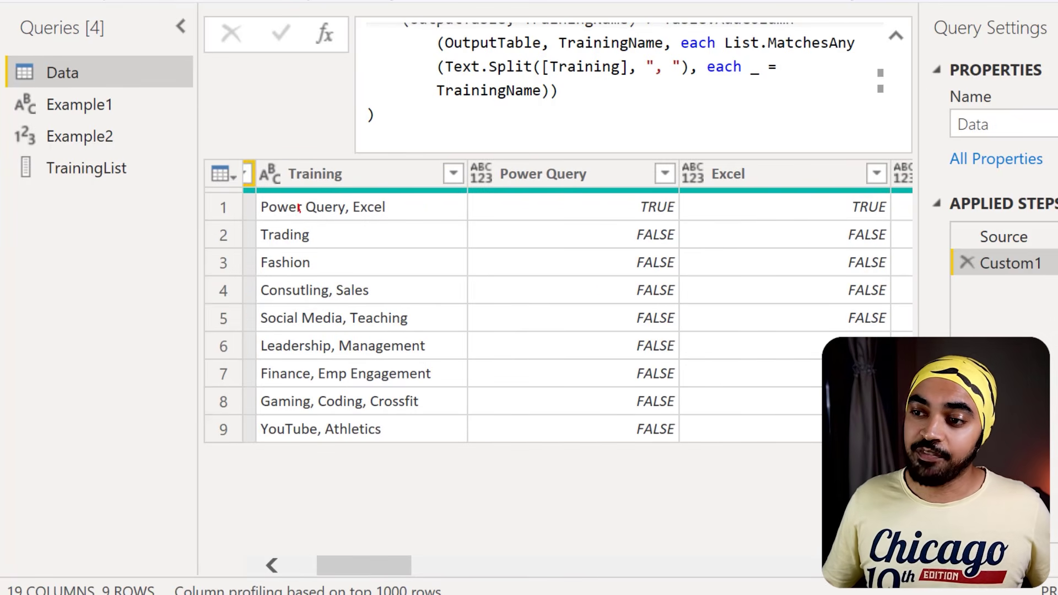
pyautogui.moveTo(666, 197)
pyautogui.mouseDown()
pyautogui.moveTo(695, 213)
pyautogui.moveTo(654, 195)
pyautogui.mouseUp()
pyautogui.moveTo(587, 208); pyautogui.dragTo(594, 221)
pyautogui.moveTo(891, 202); pyautogui.dragTo(841, 196)
pyautogui.press('Escape')
pyautogui.moveTo(366, 570); pyautogui.dragTo(468, 583)
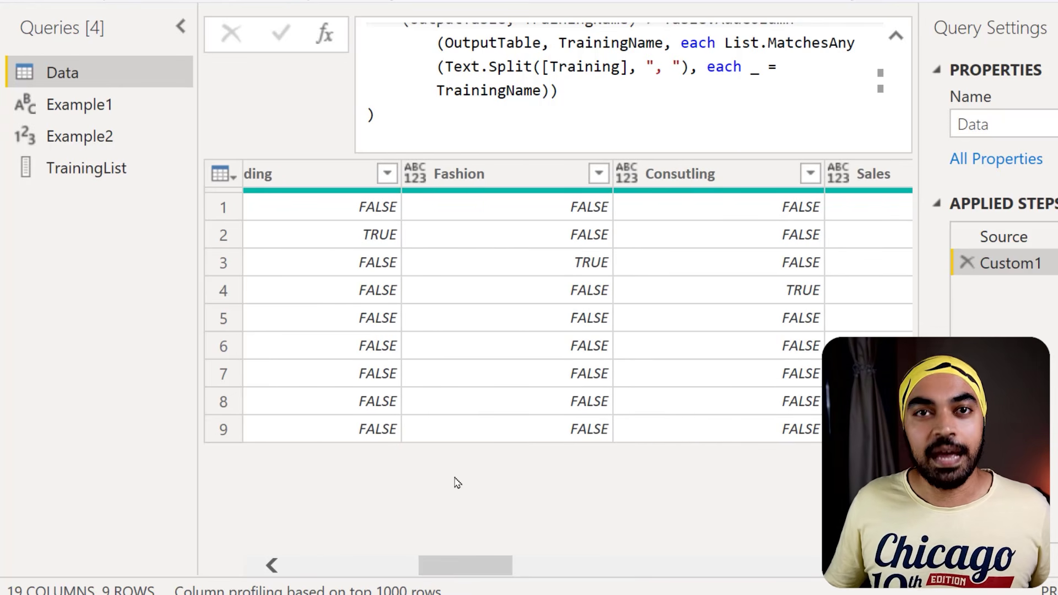